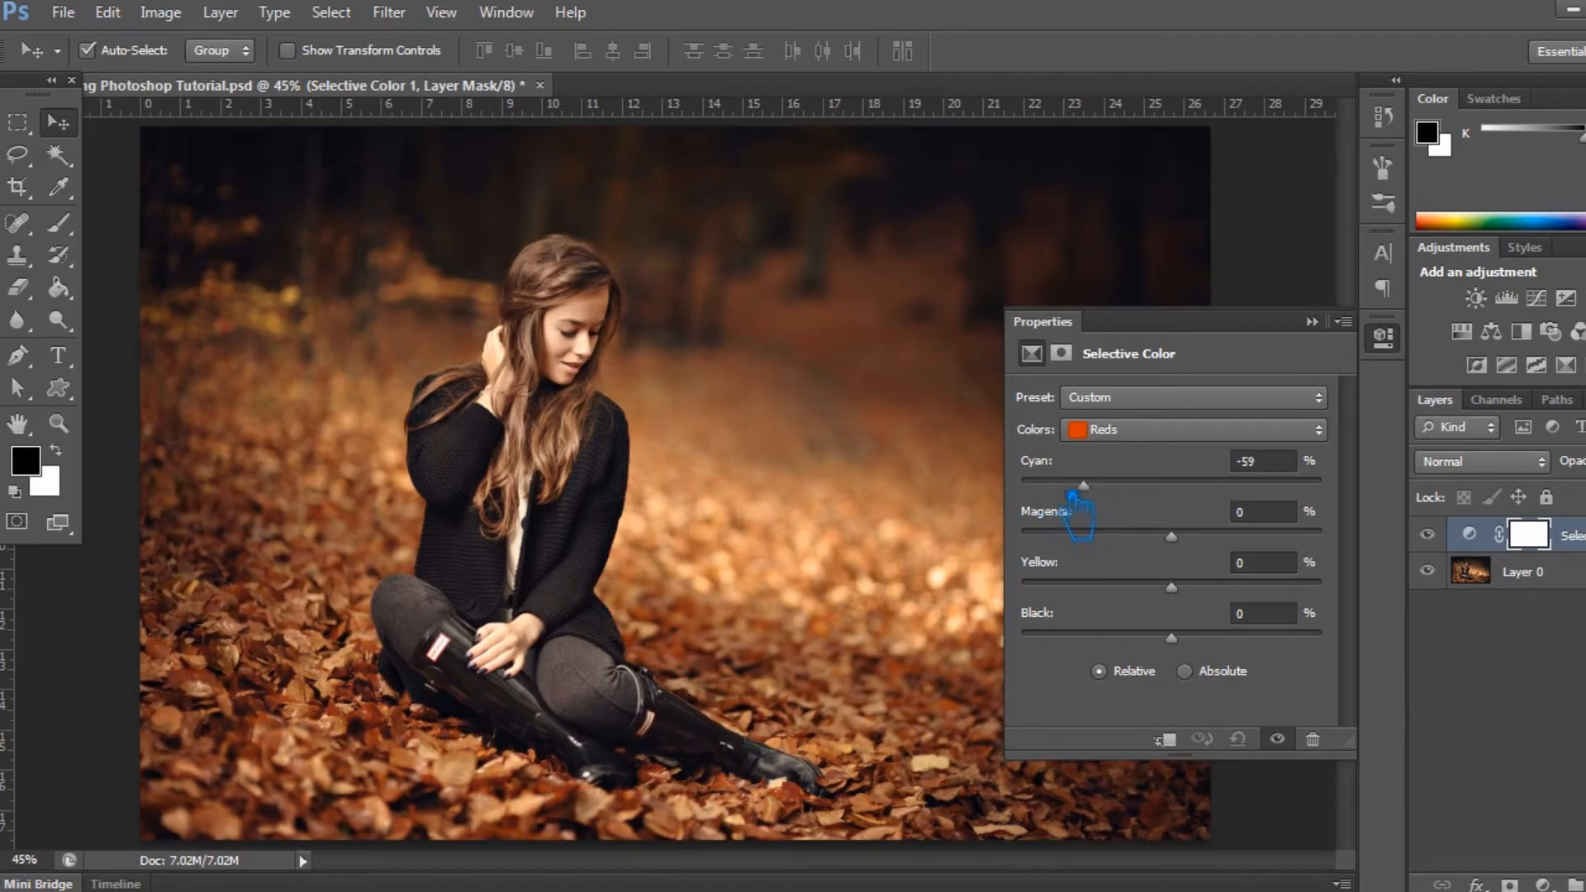
Adjust the Reds in the Selective Color layer to Cyan -84, Magenta +42, Yellow +90 and Black -4.
left_click_drag(1195, 550, 1397, 609)
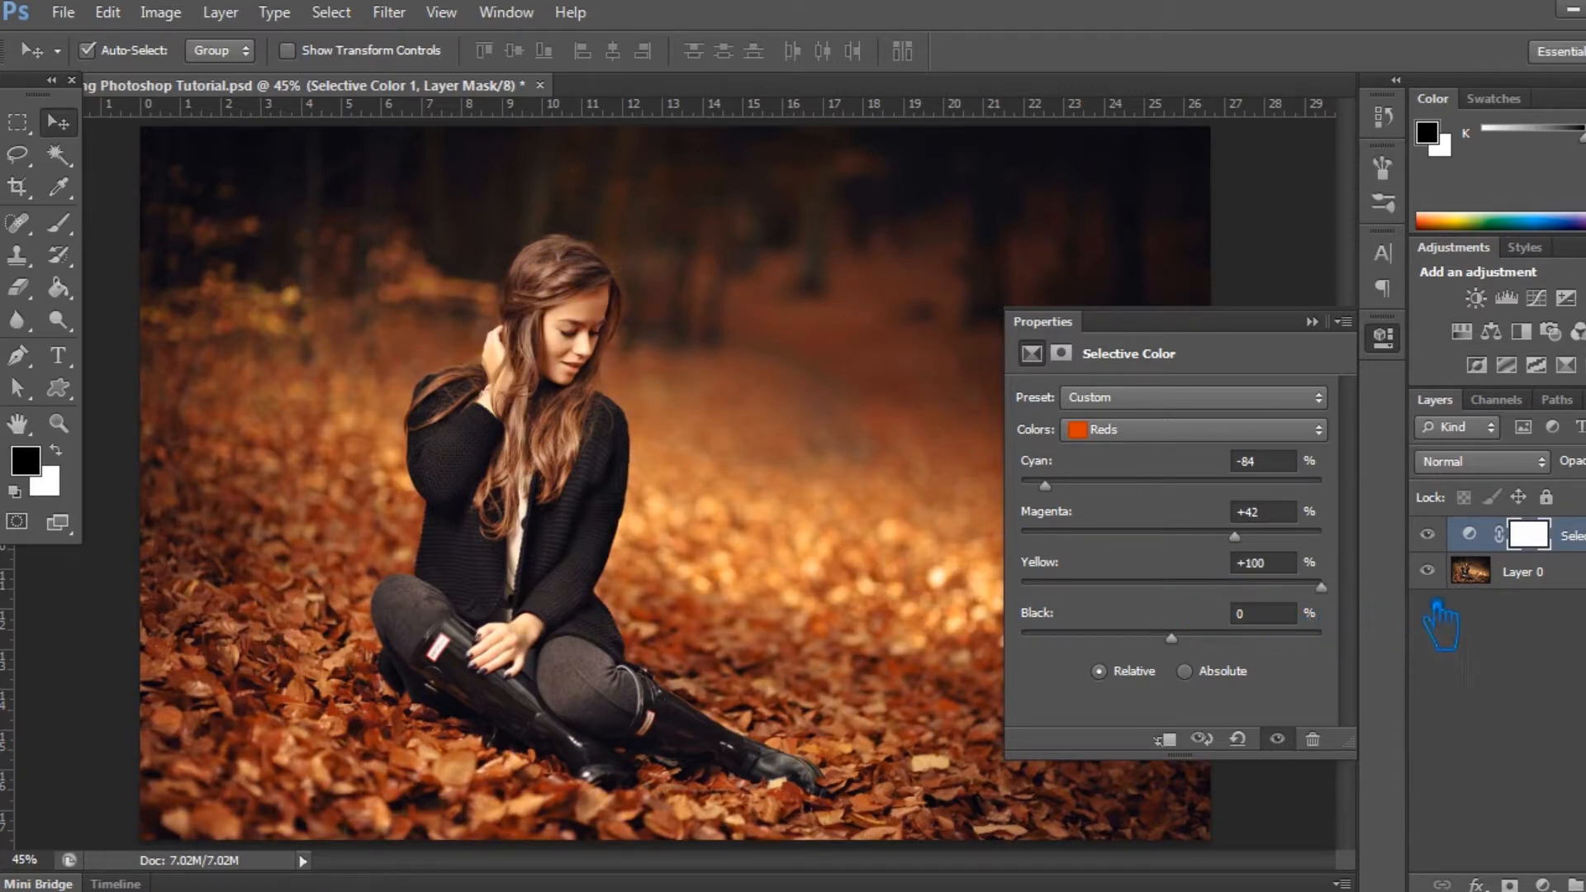
left_click_drag(1440, 625, 1320, 620)
mouse_move(1174, 638)
left_mouse_down()
mouse_move(1186, 649)
mouse_move(1028, 644)
mouse_move(1257, 651)
mouse_move(1188, 651)
left_mouse_up()
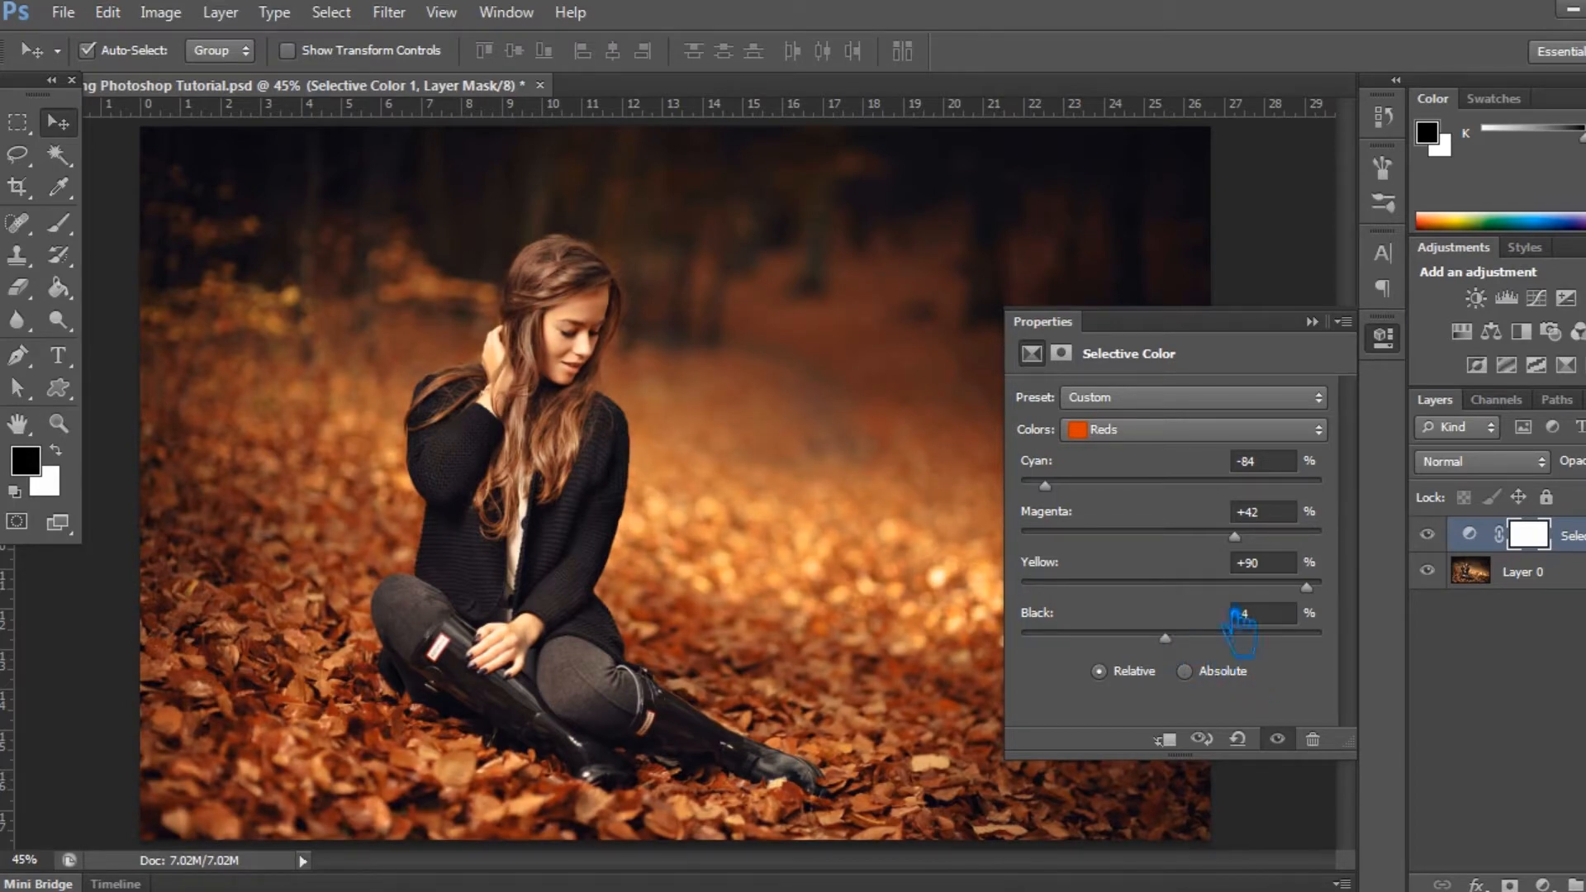
Adjust the Yellows in the Selective Color layer to Cyan -33, Magenta -48, Yellow +37 and Black +61.
left_click(1175, 431)
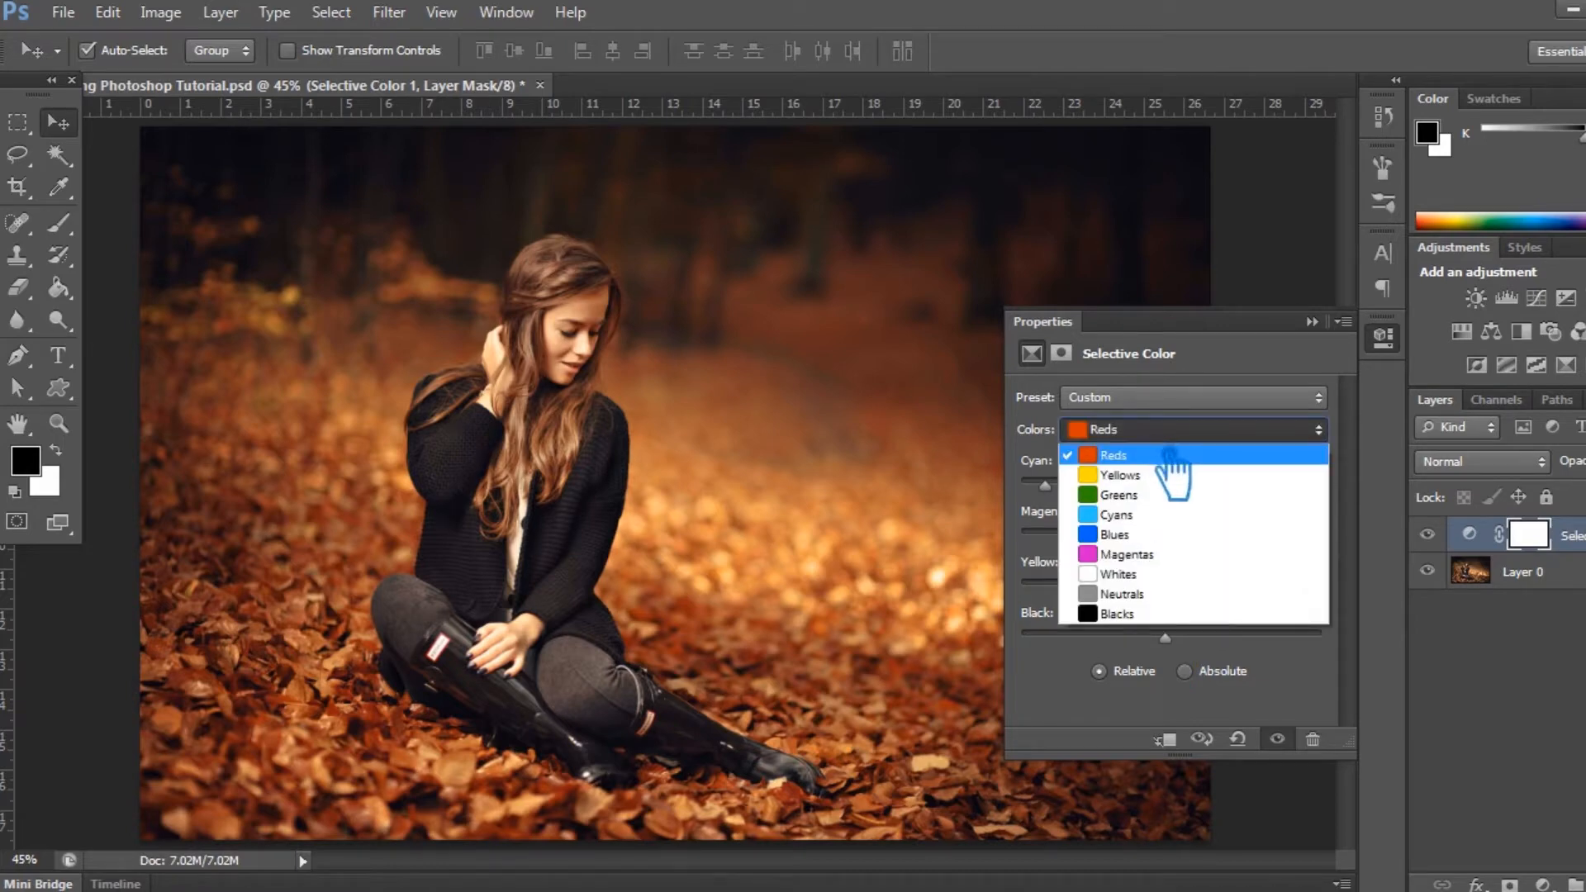
left_click(1161, 476)
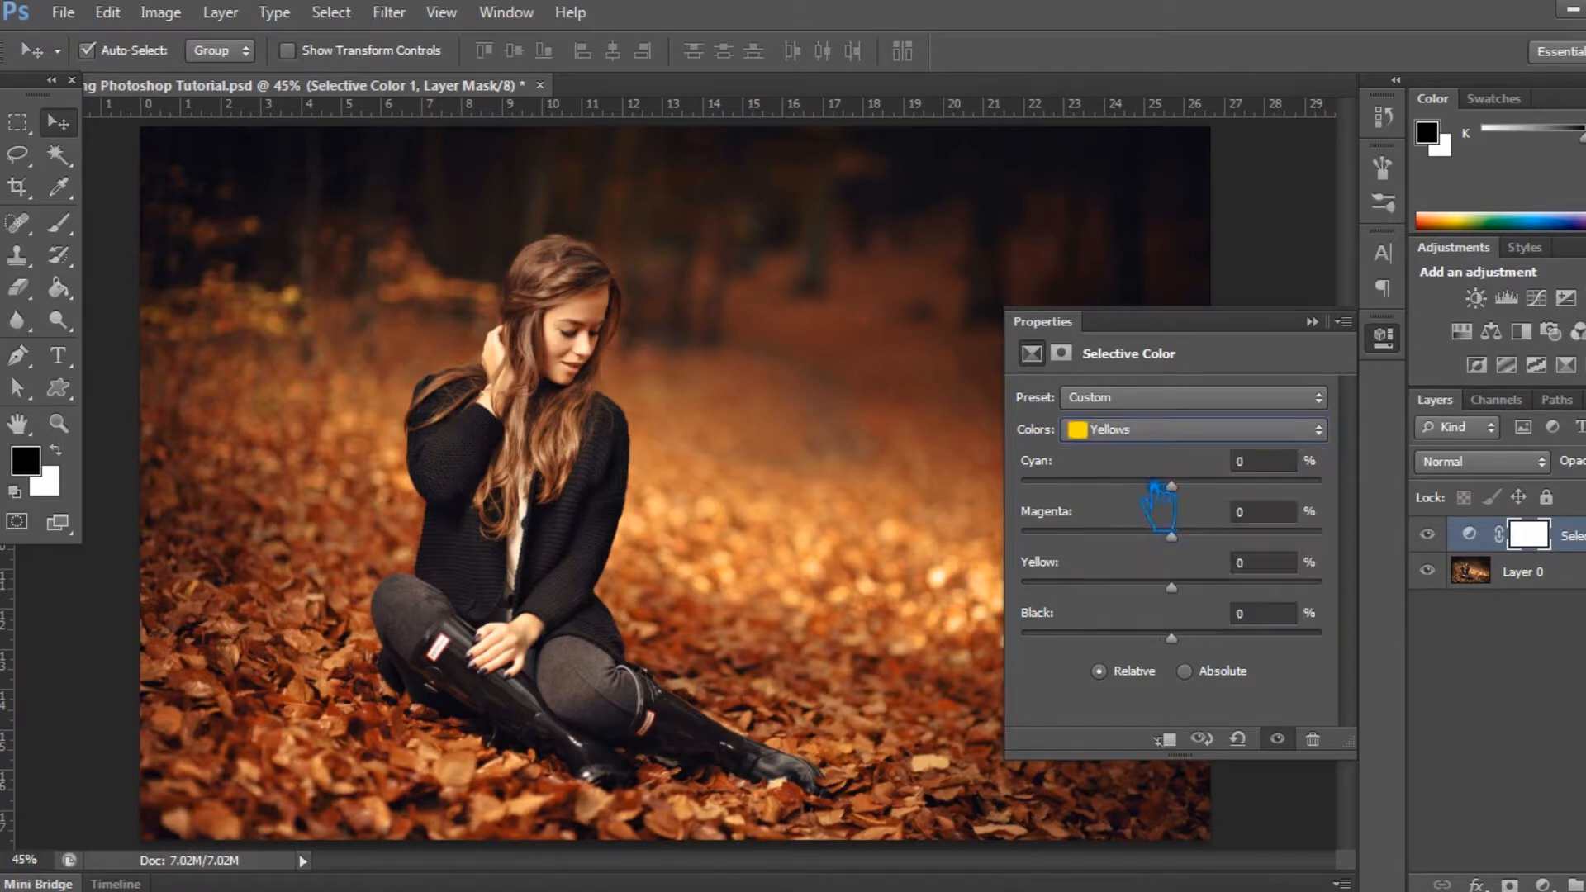
left_click_drag(1097, 510, 1240, 594)
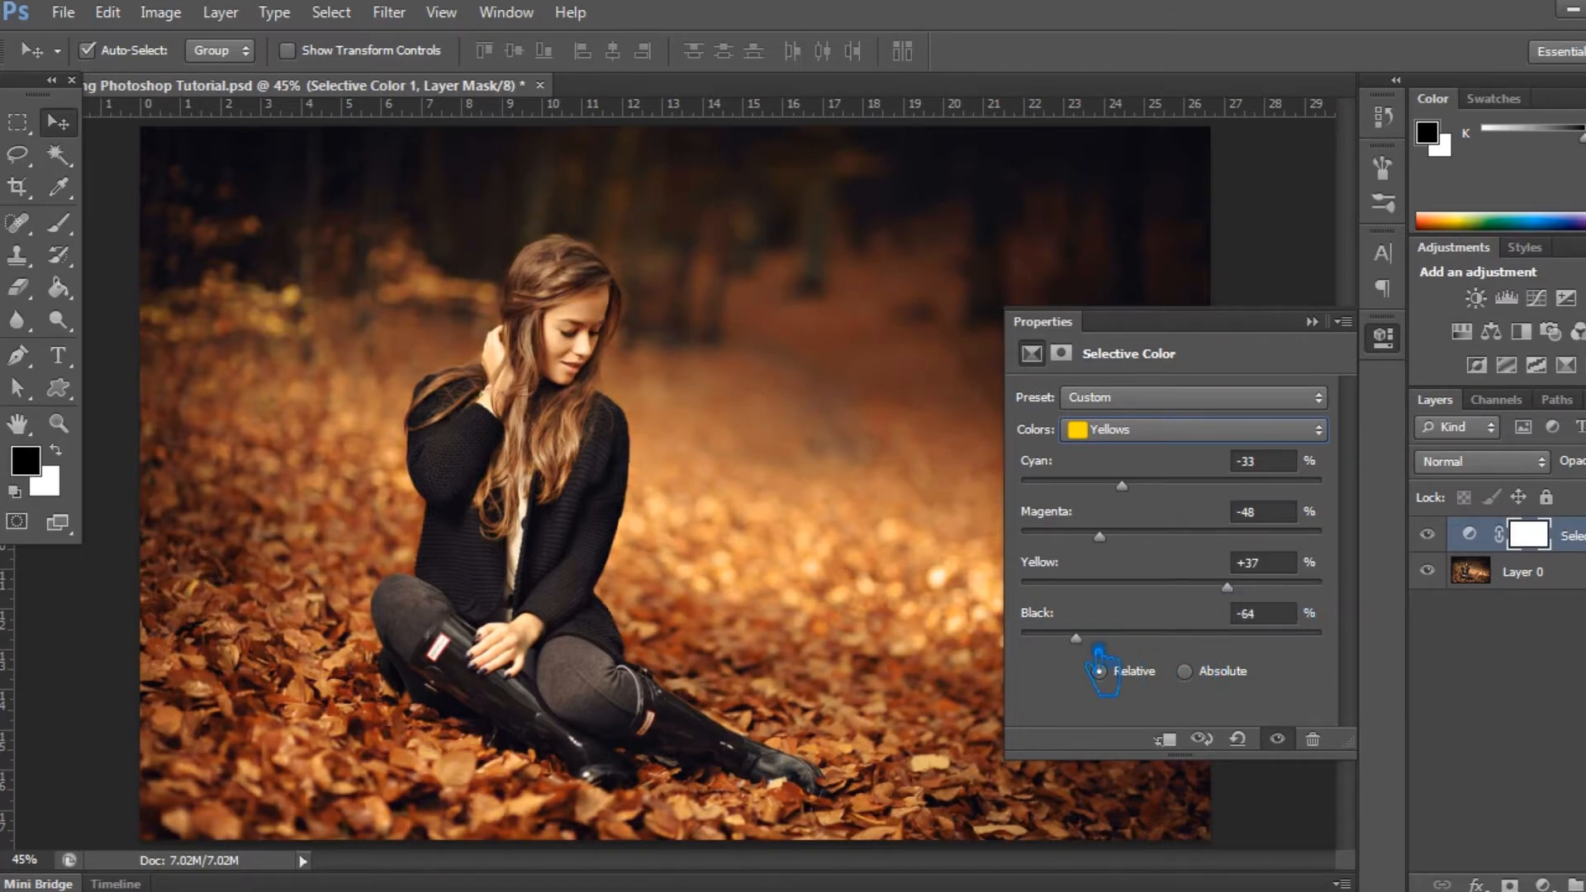
left_click_drag(1172, 638, 1286, 643)
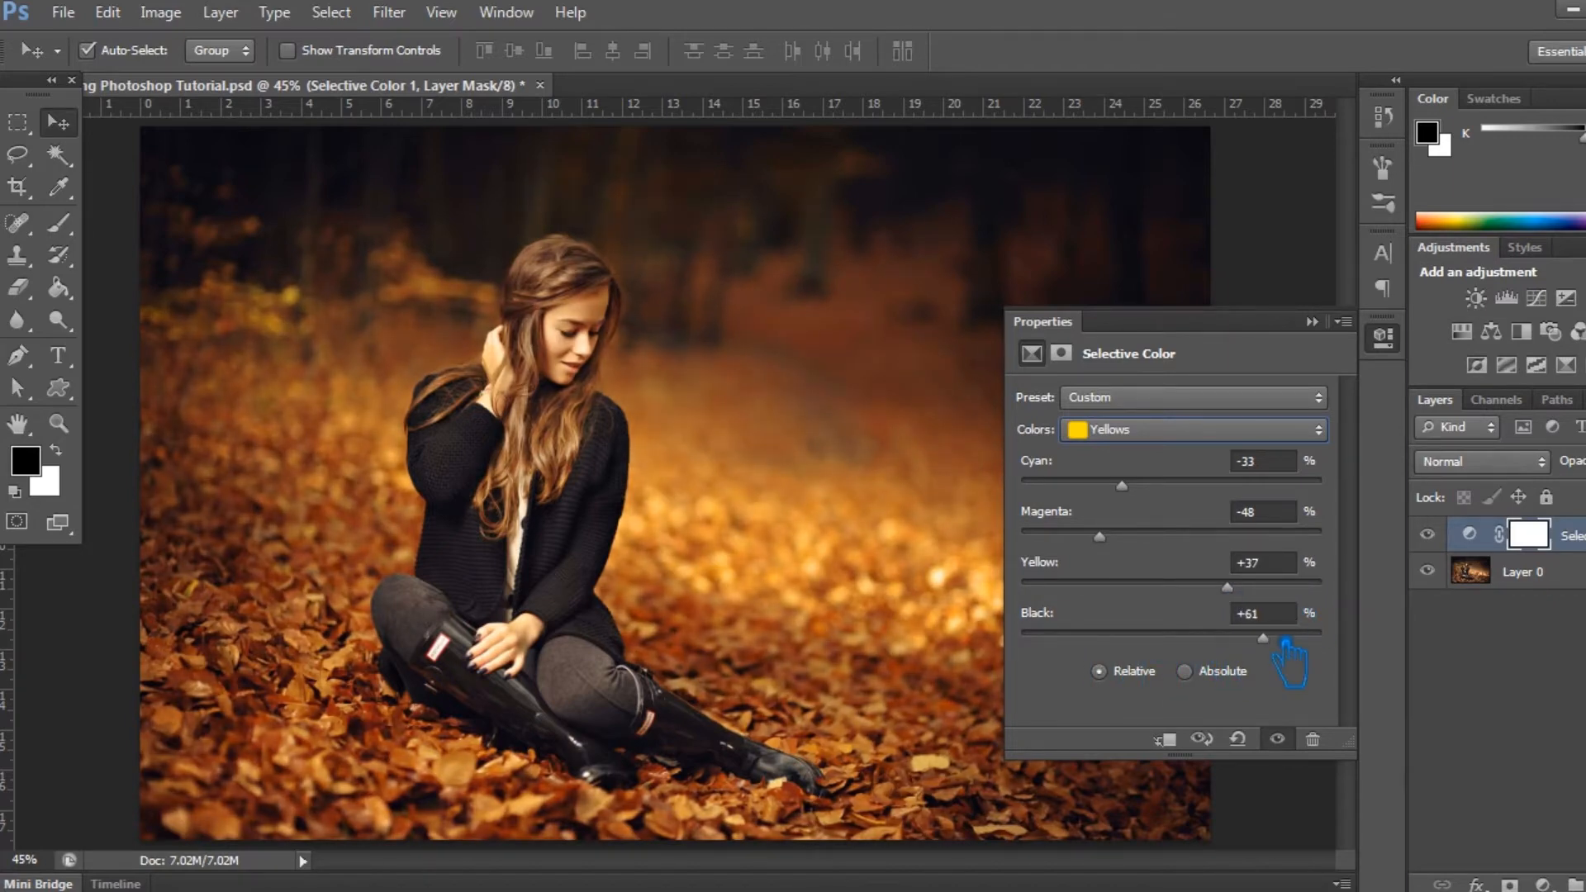
Adjust the Greens to Cyan +60, Magenta +45, Yellow -97 and Black +70, and collapse the Selective Color settings.
left_click(1168, 431)
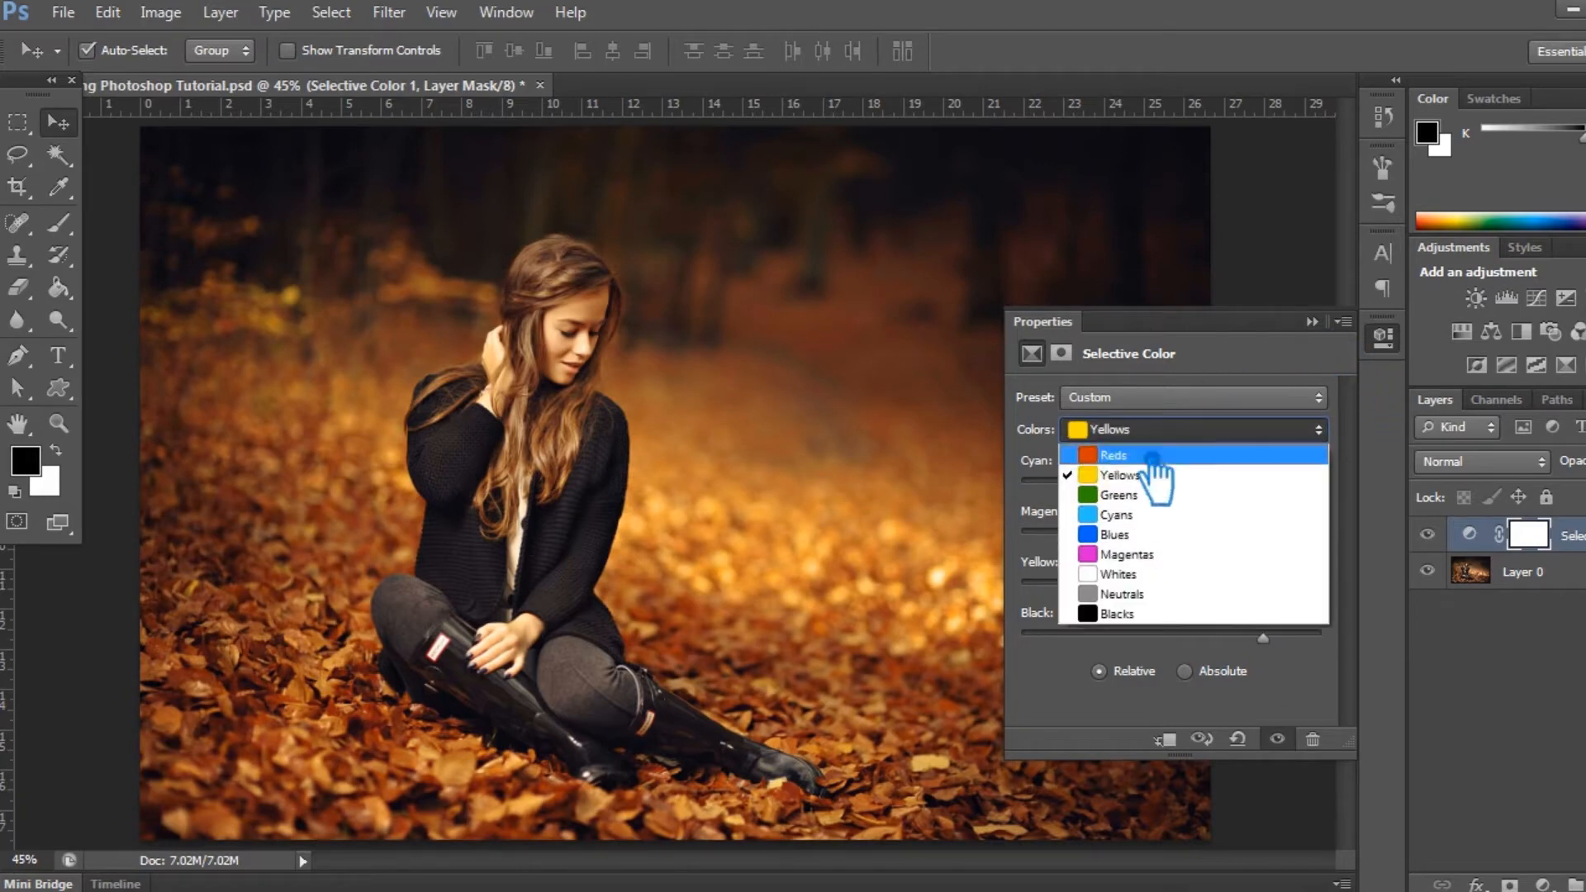
left_click(1151, 497)
left_click_drag(1173, 500, 1259, 504)
left_click_drag(1173, 537, 1242, 552)
left_click_drag(1191, 601, 1048, 602)
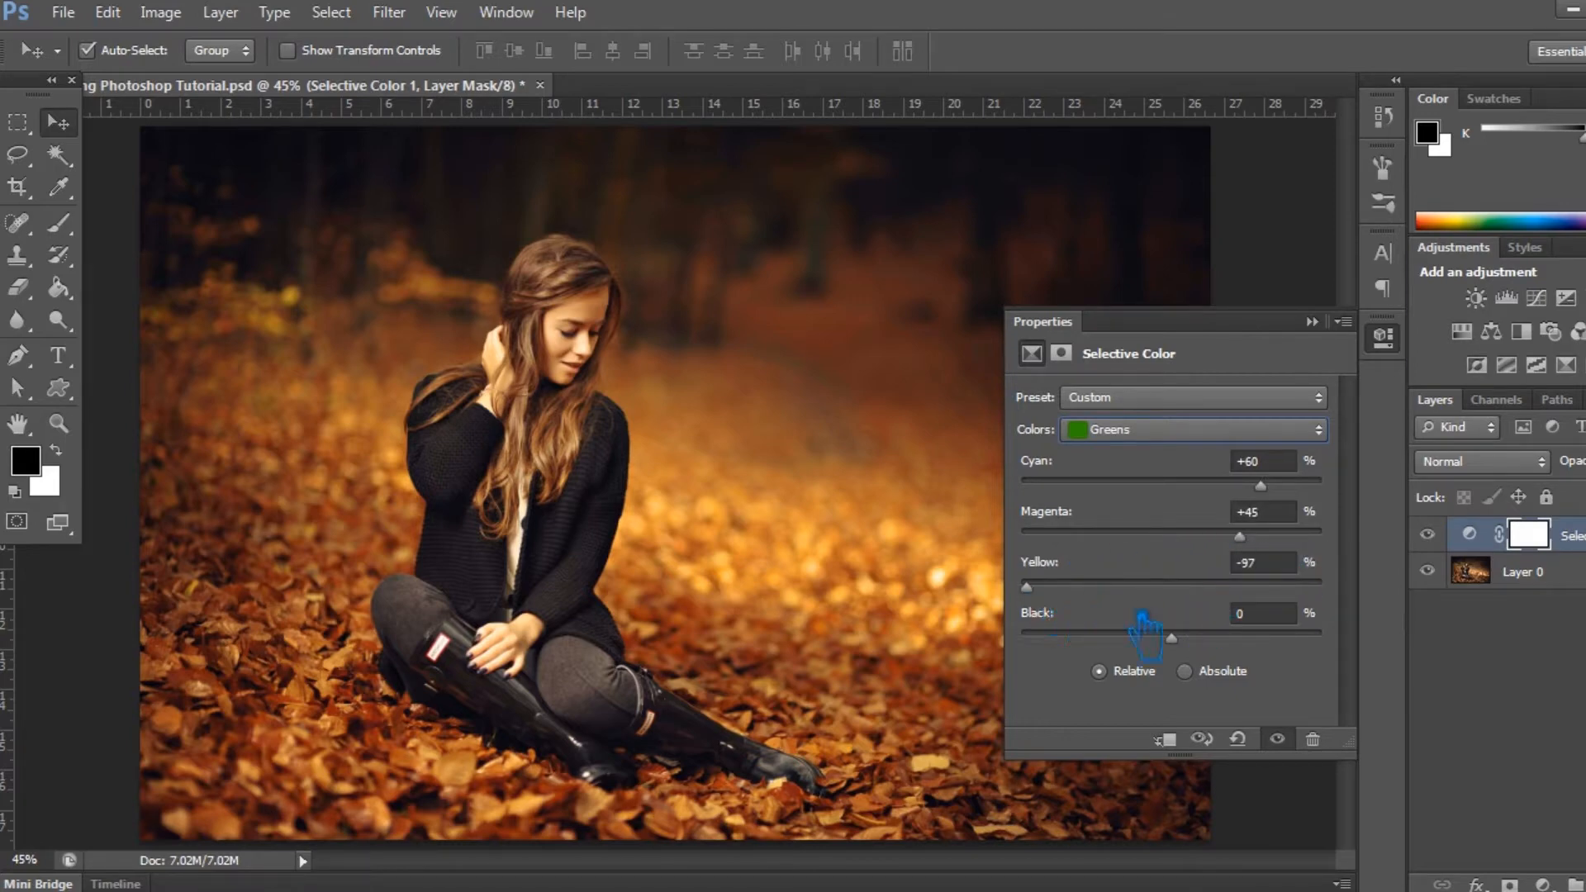
left_click_drag(1195, 645, 1300, 646)
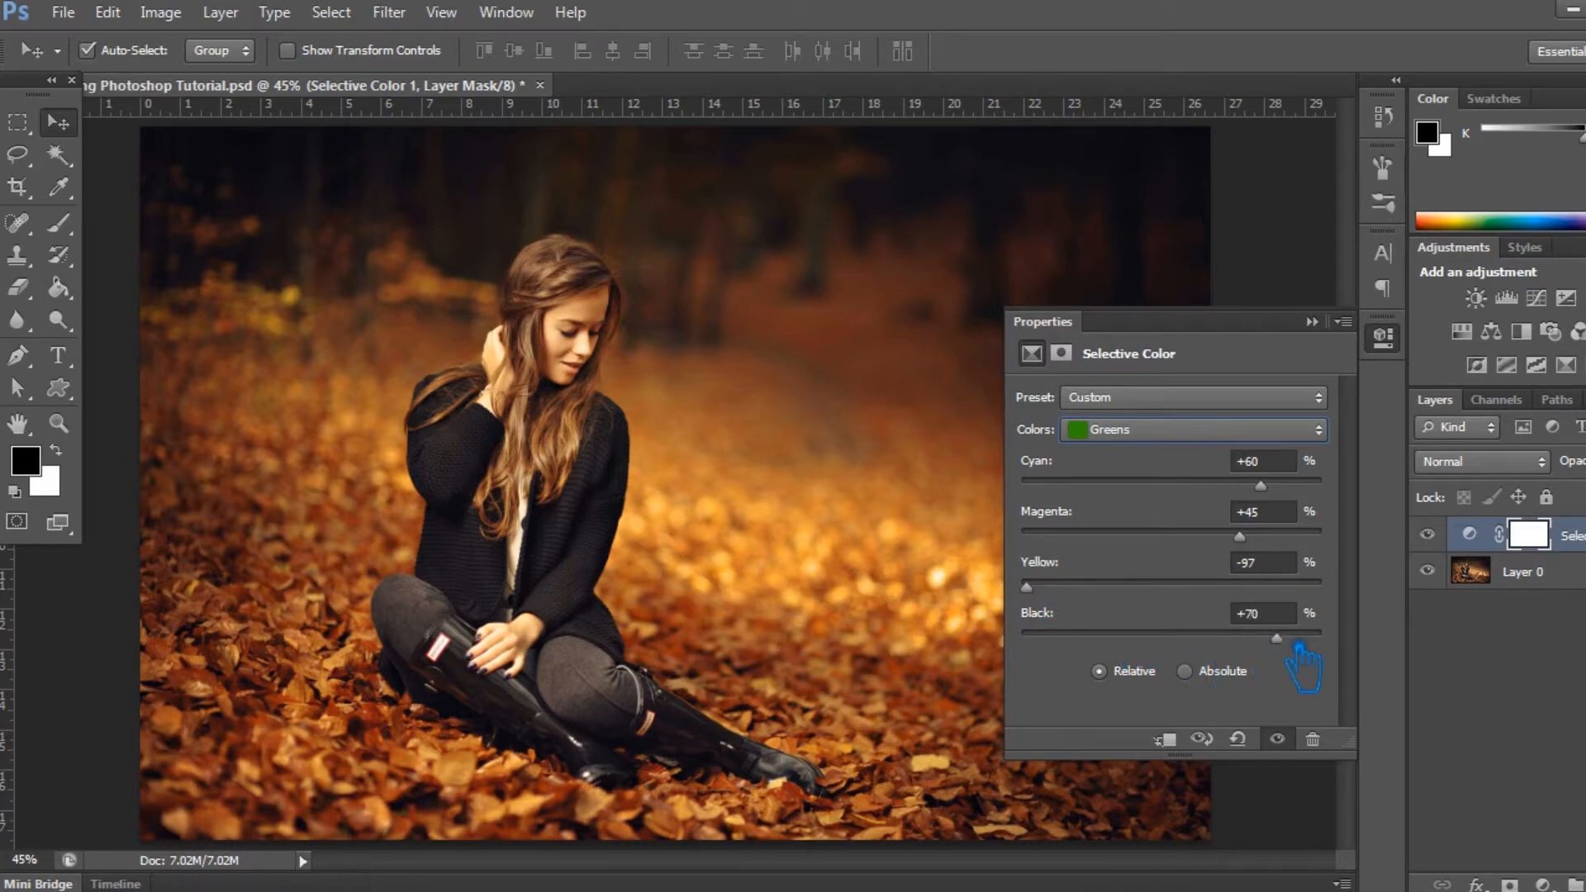
left_click(1165, 446)
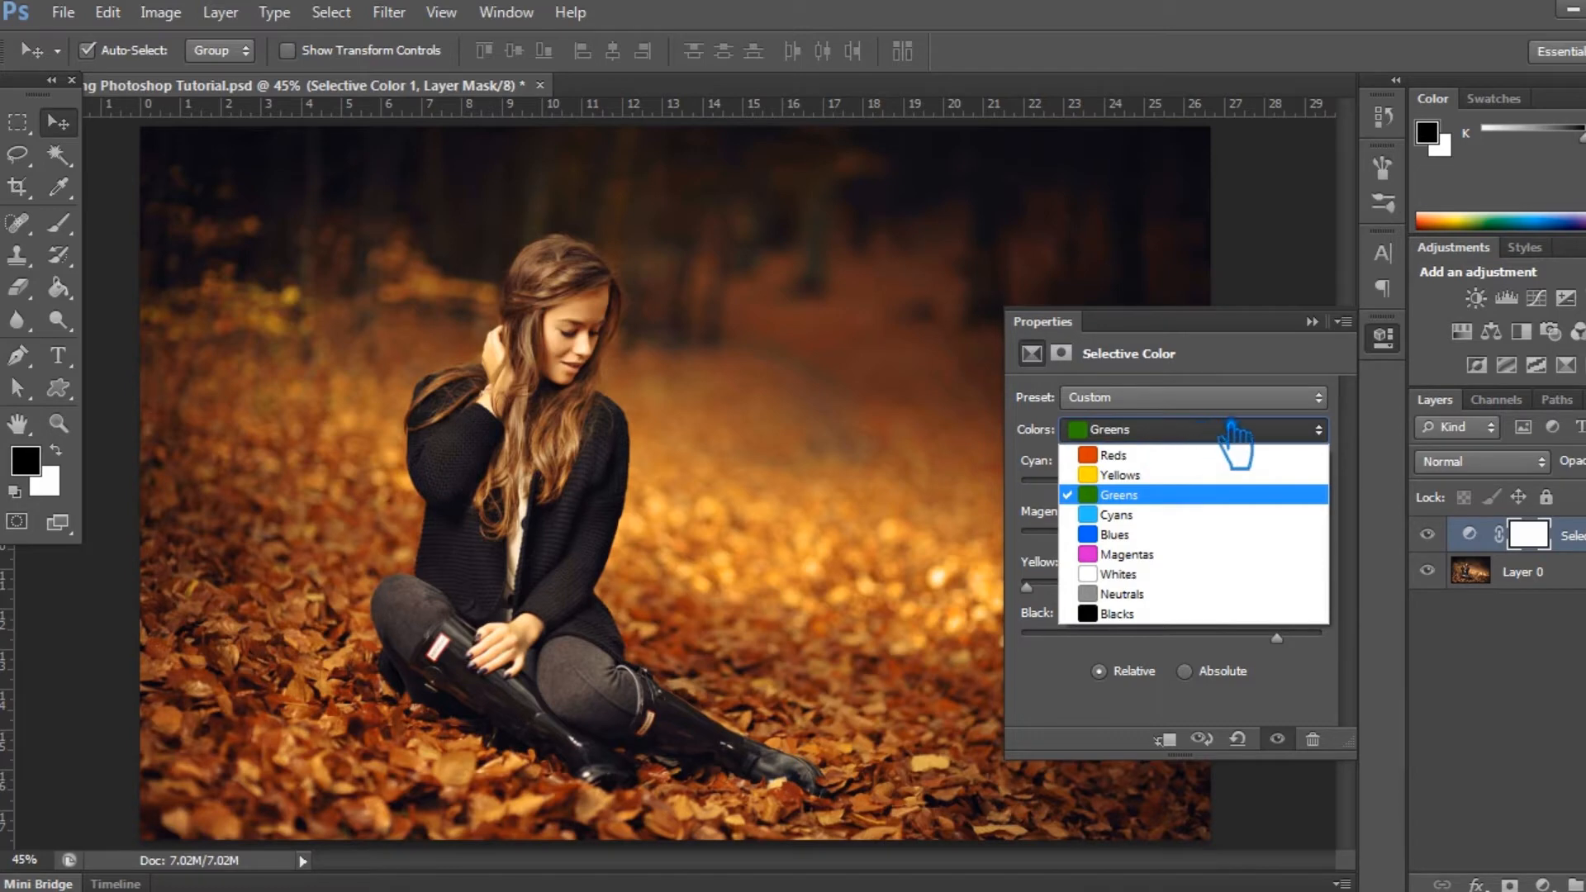
left_click(1332, 334)
left_click(1332, 334)
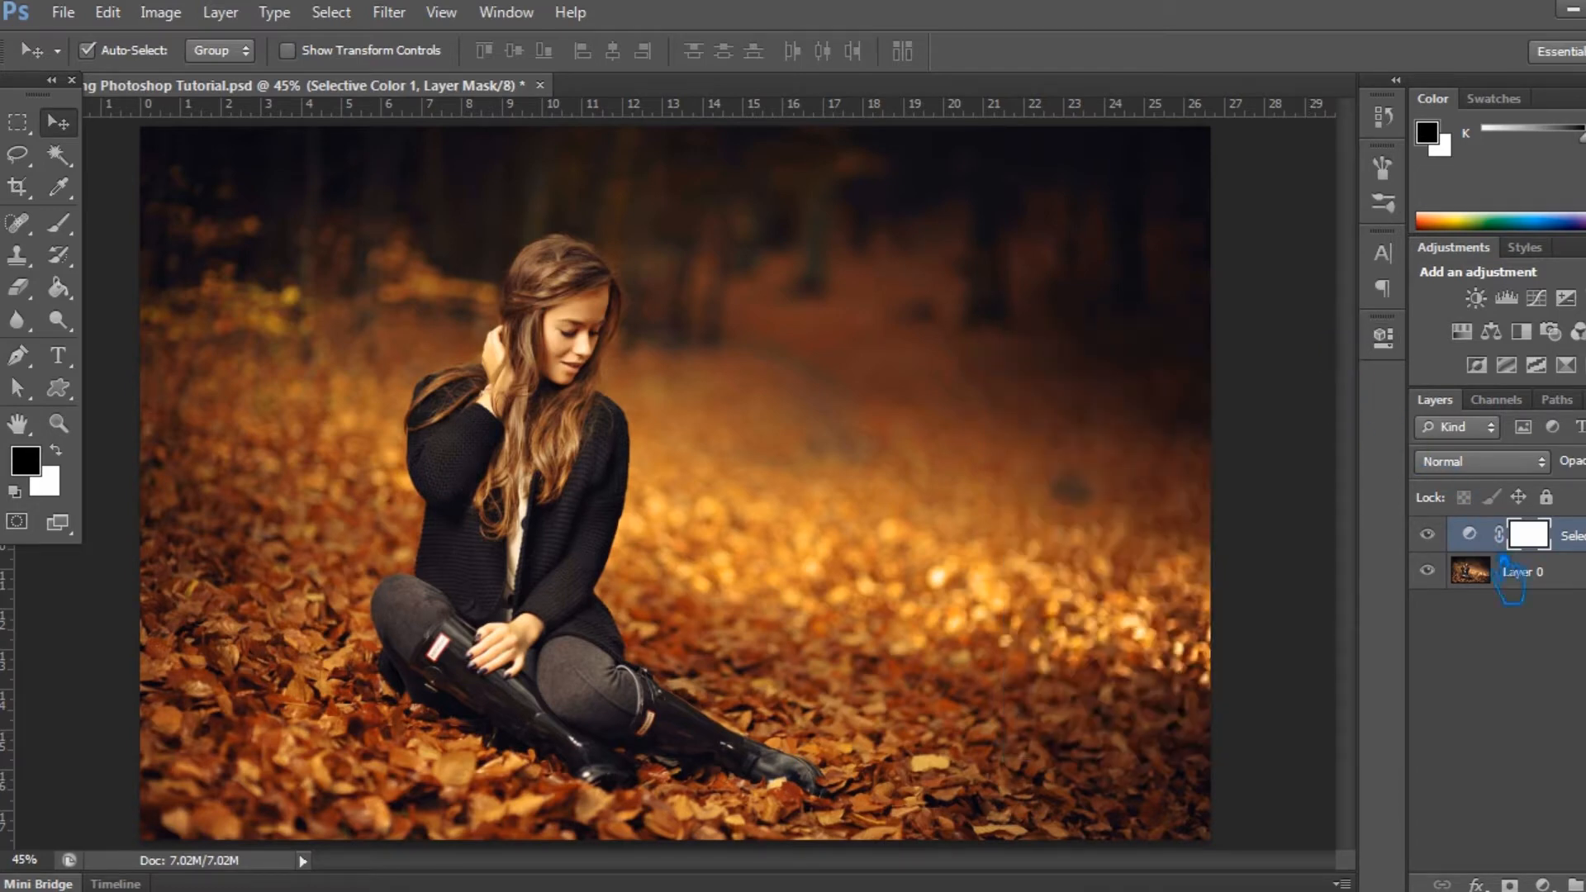
Add a Hue/Saturation adjustment layer clipped to the Selective Color layer, with Hue +2, Saturation +7 and Lightness -1.
left_click(1542, 884)
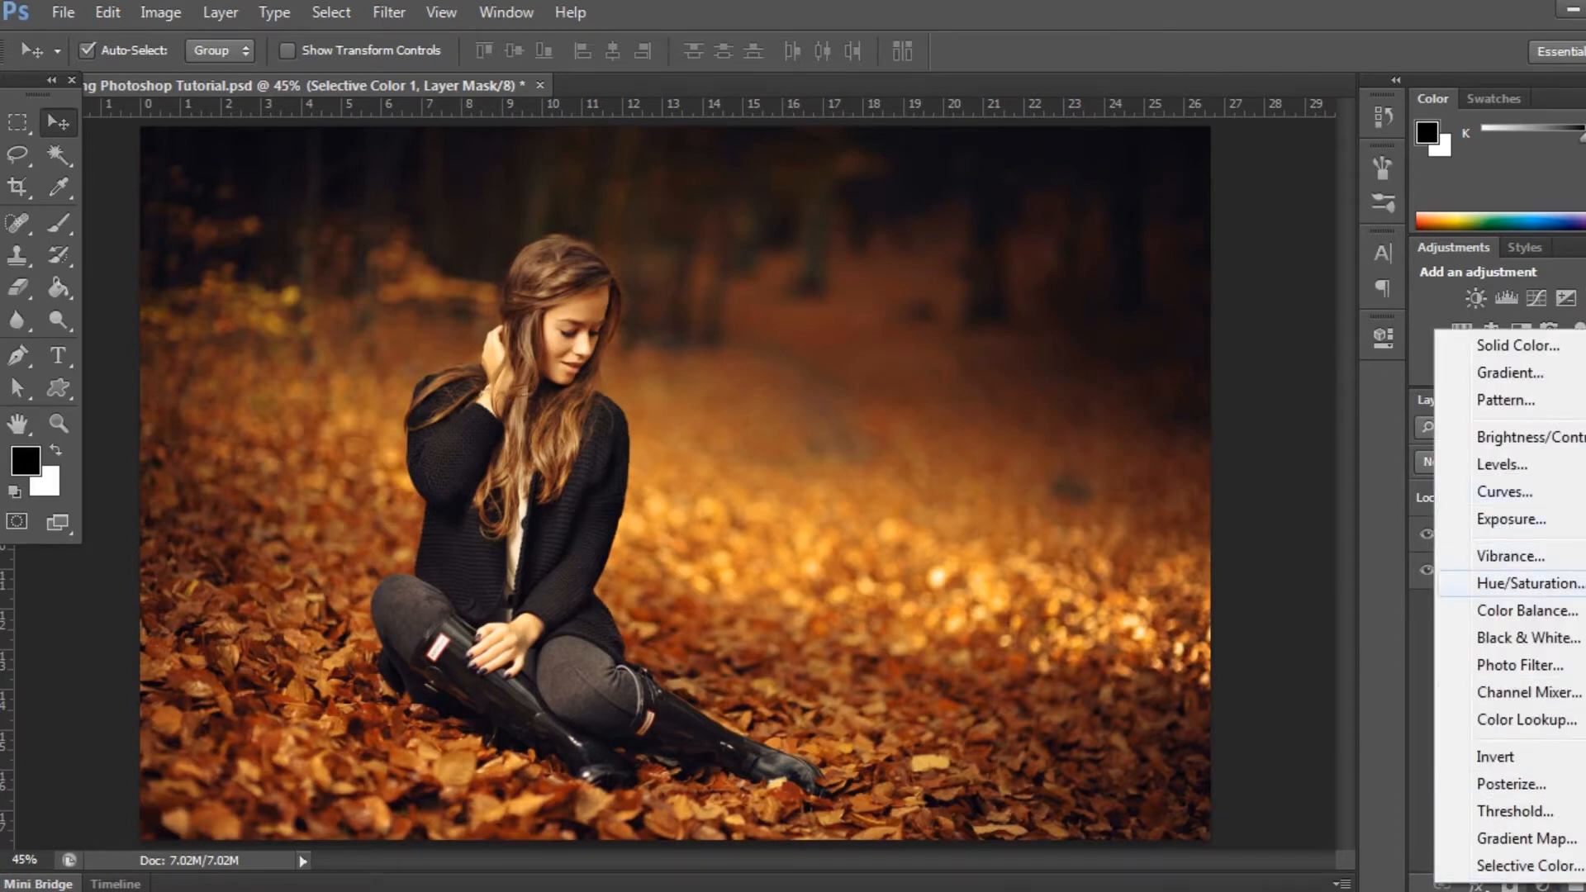
left_click(1529, 583)
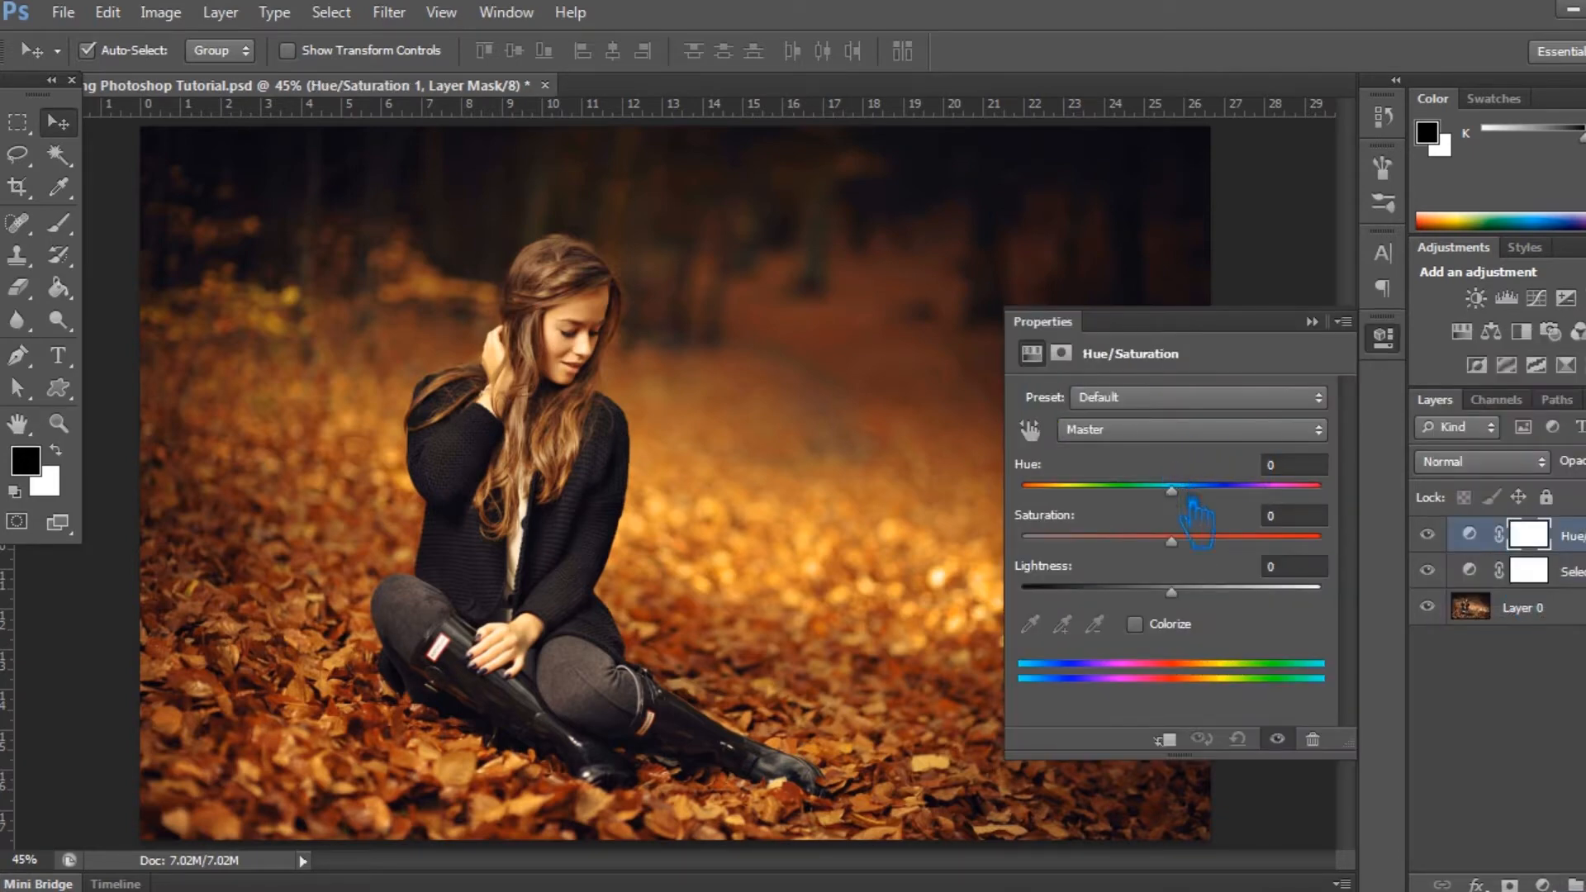
mouse_move(1193, 503)
left_mouse_down()
mouse_move(1166, 502)
mouse_move(1180, 500)
left_mouse_up()
left_click(1166, 740)
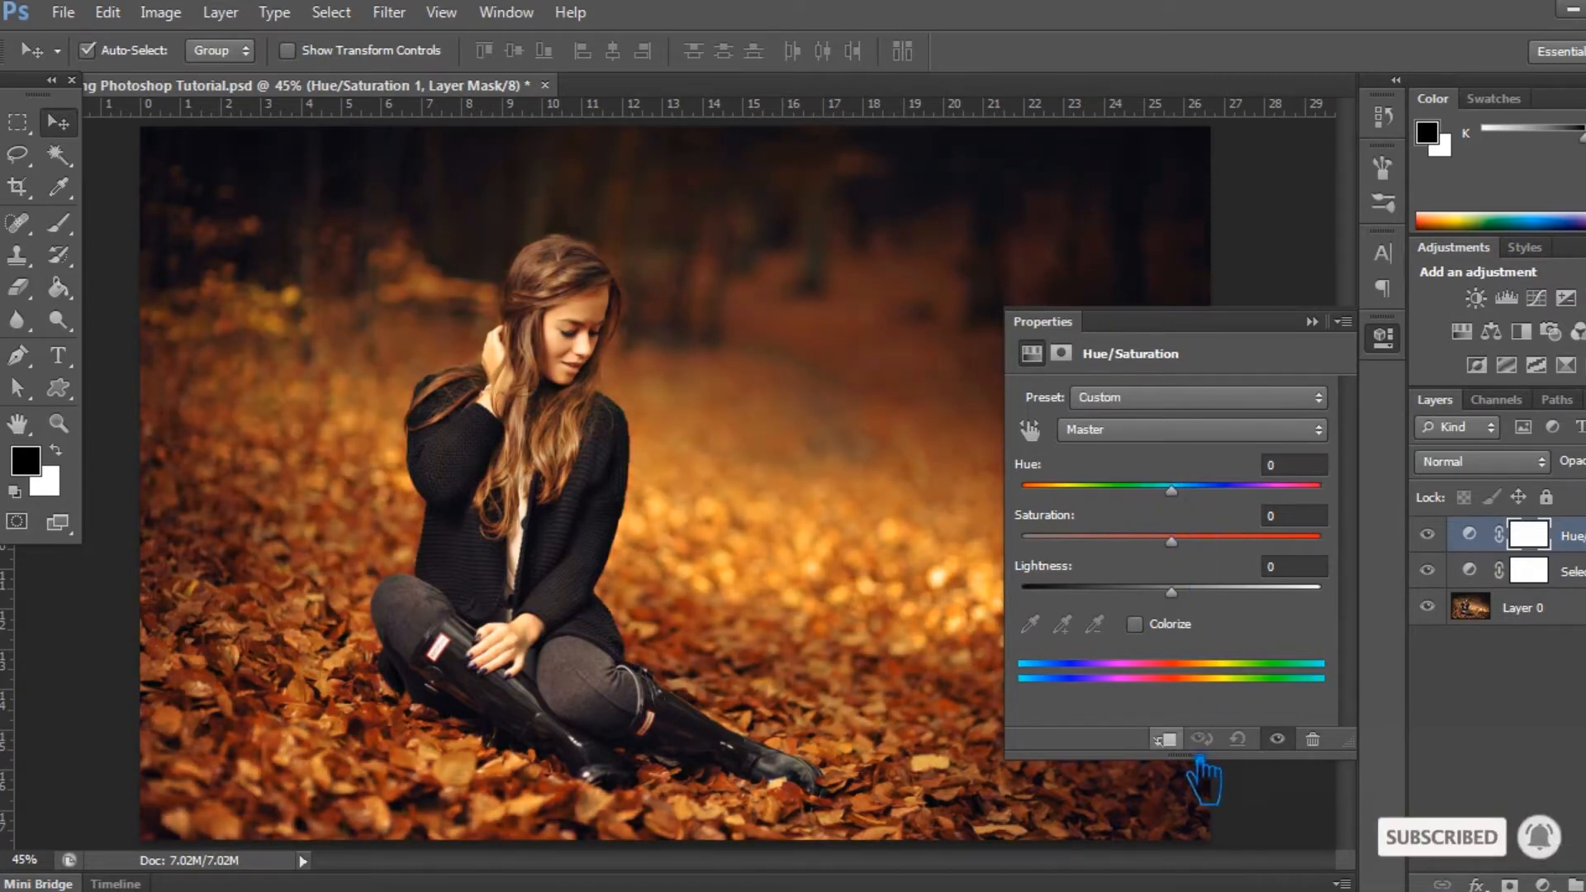
left_click_drag(1171, 501, 1205, 551)
mouse_move(1197, 611)
left_mouse_down()
mouse_move(1222, 611)
mouse_move(1196, 615)
left_mouse_up()
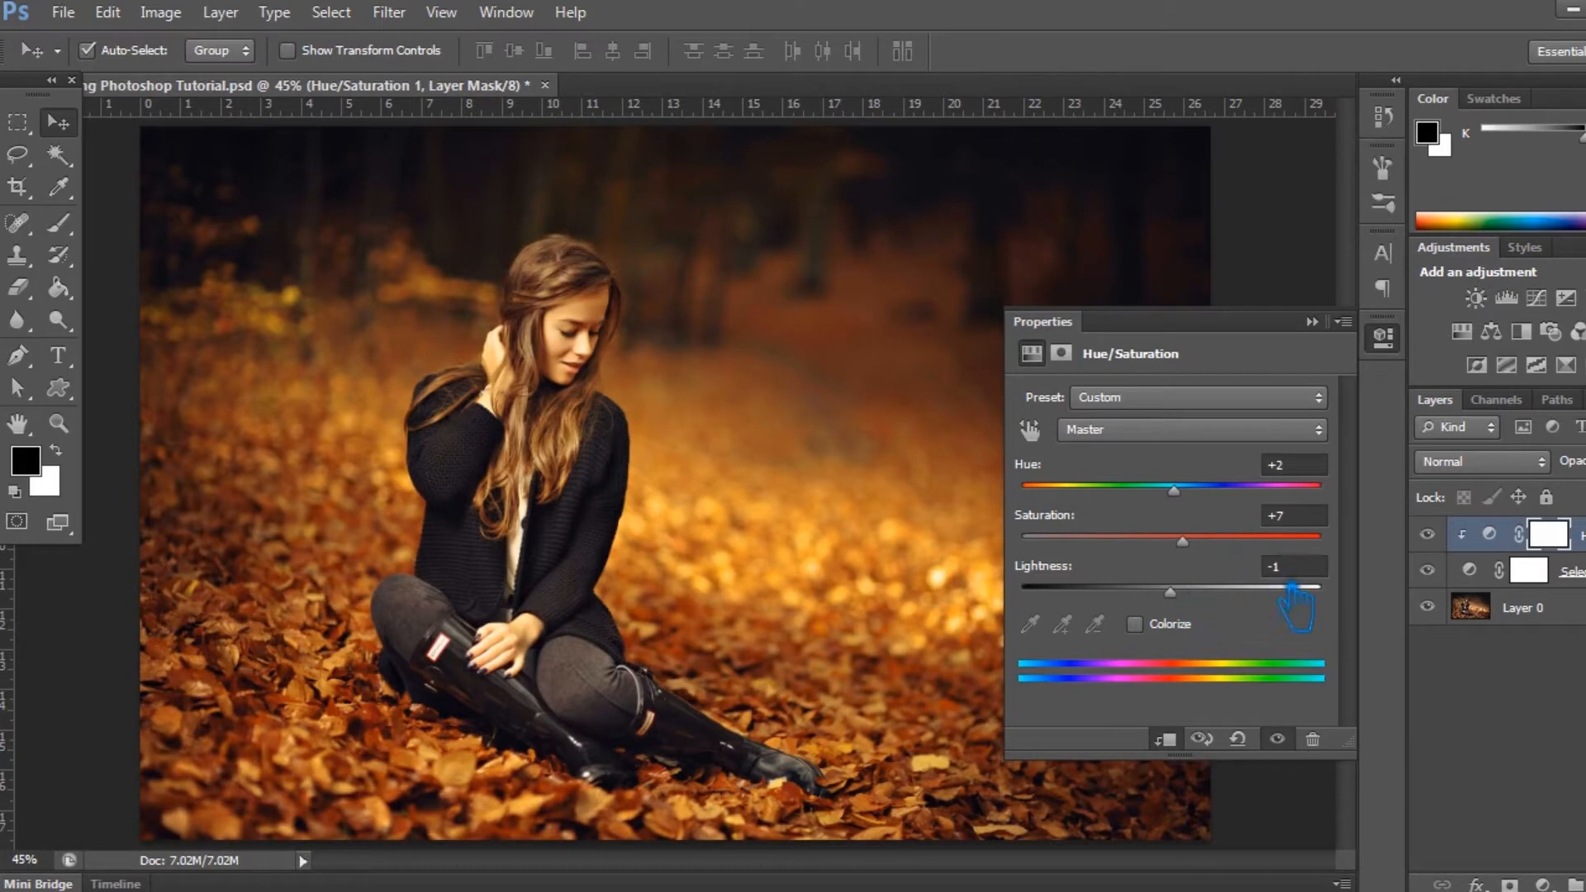
Set the Hue/Saturation layer's Lightness to 0 and collapse its settings, leaving that layer selected.
left_click(1273, 567)
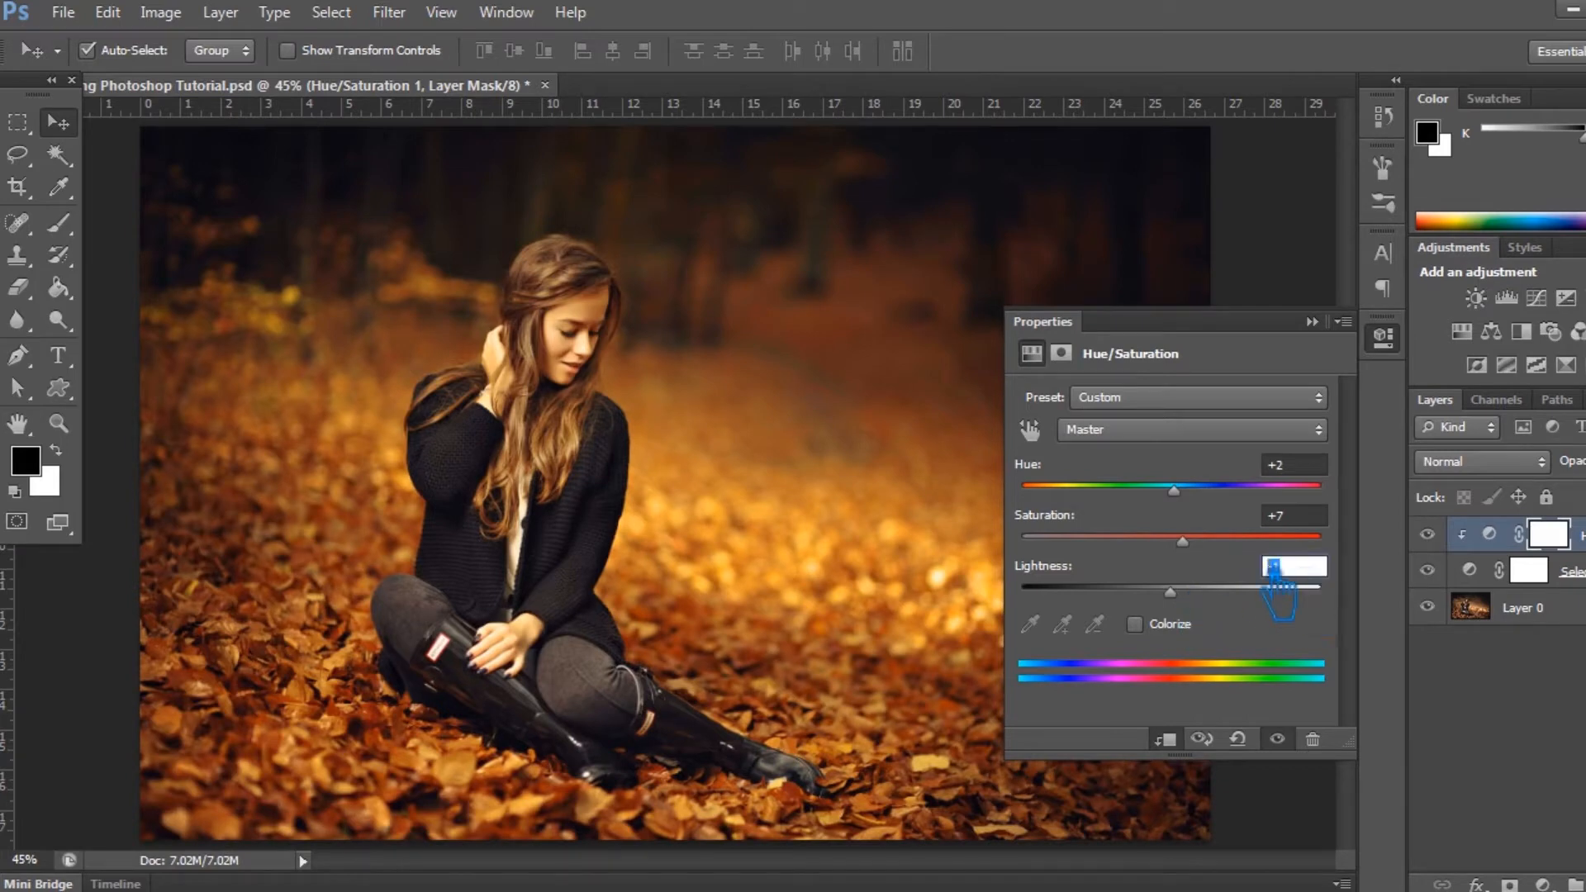
type("0")
left_click(1289, 516)
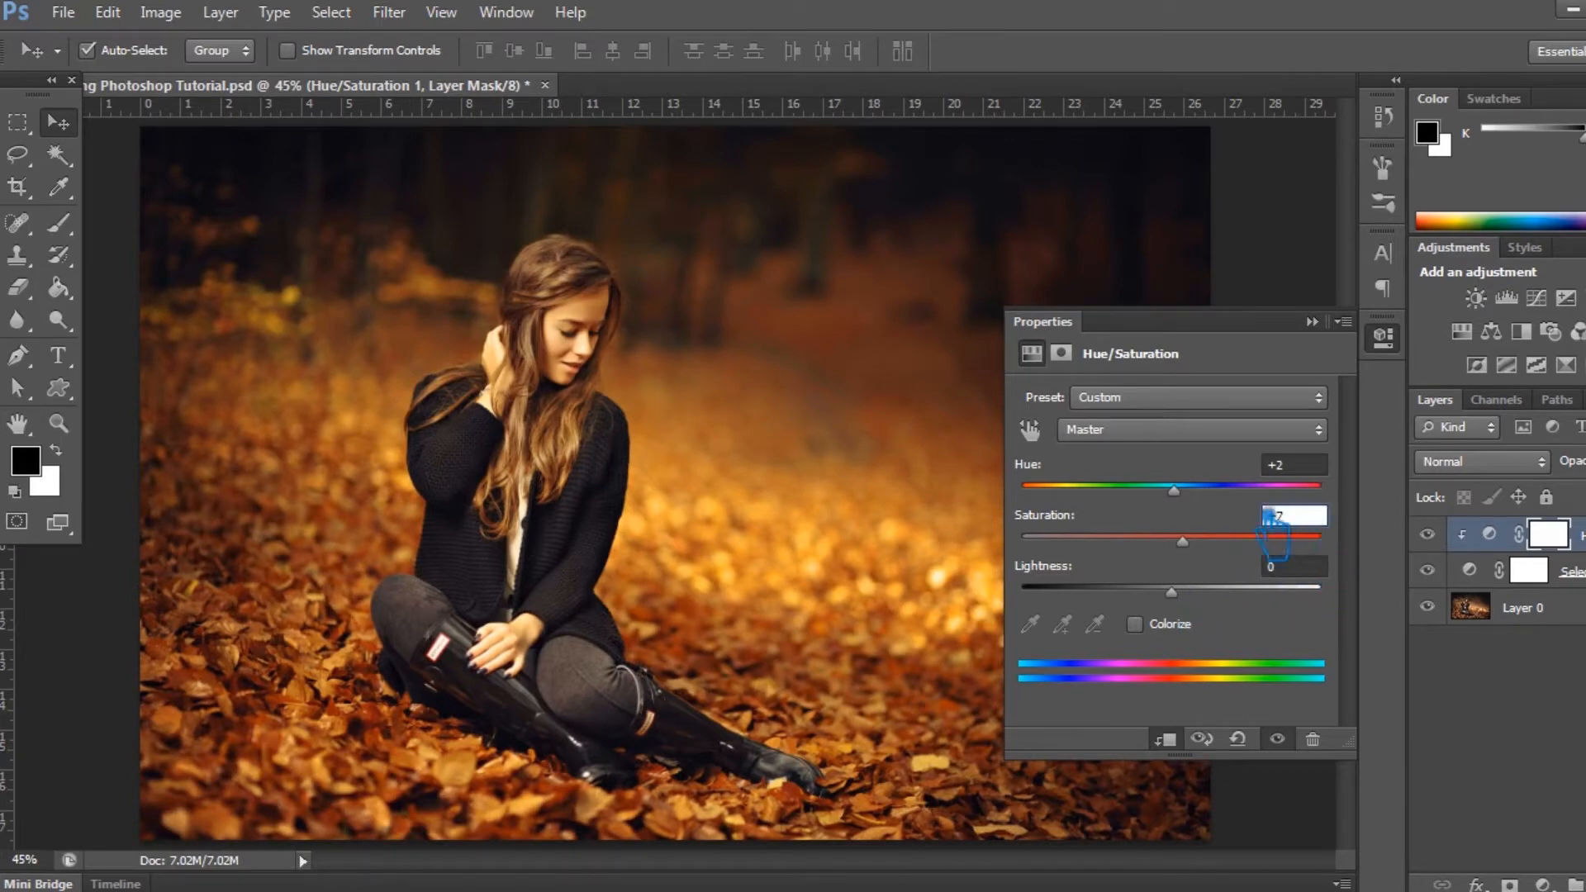
left_click(1558, 618)
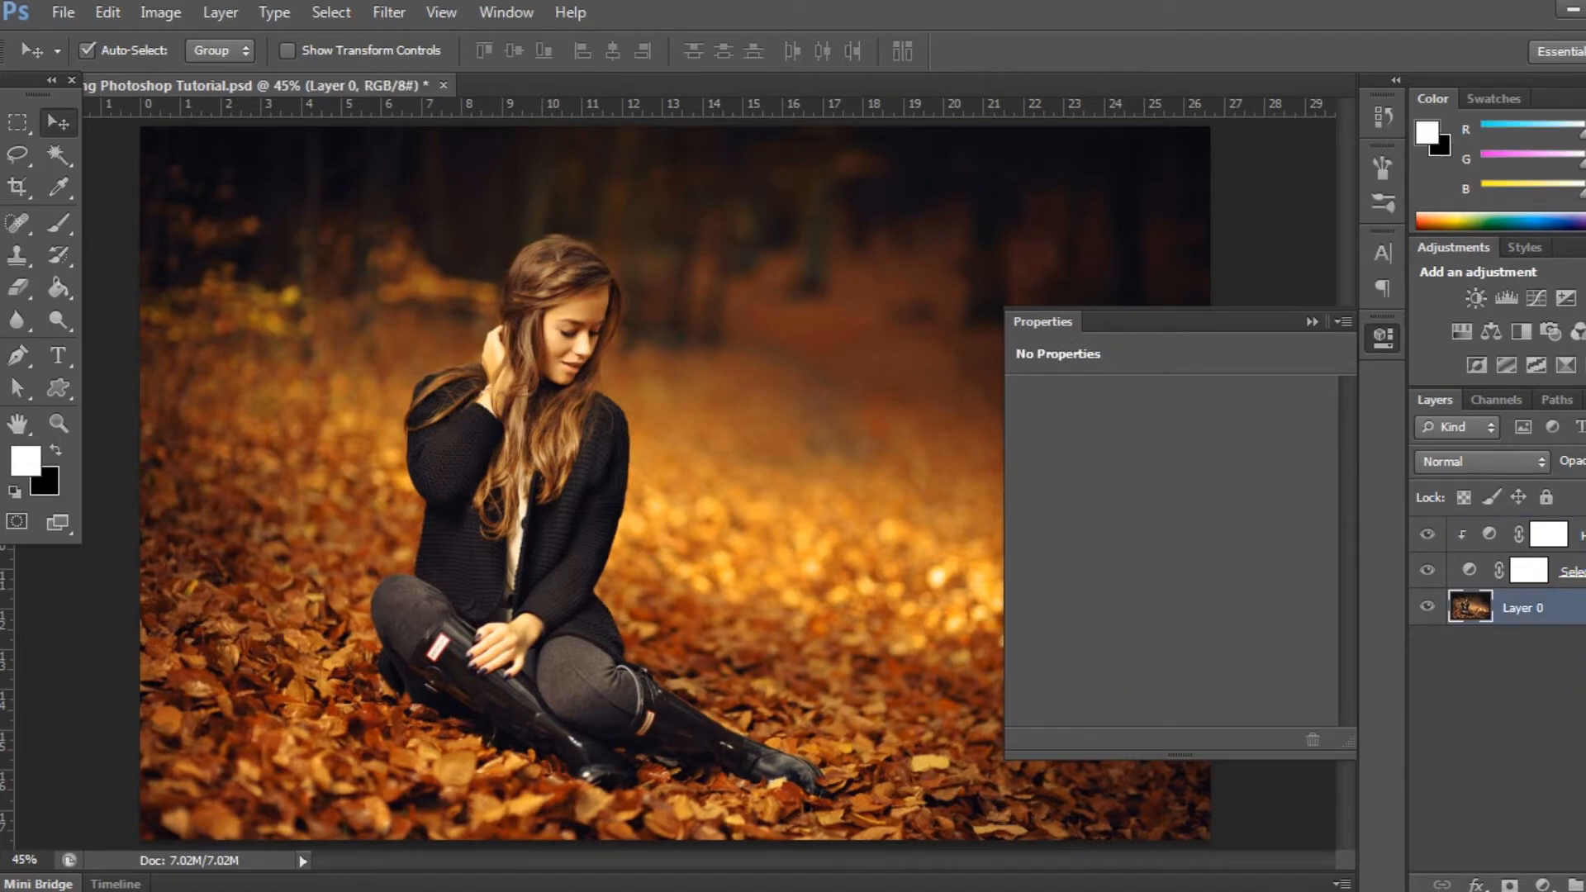
left_click(1582, 535)
left_click(1312, 321)
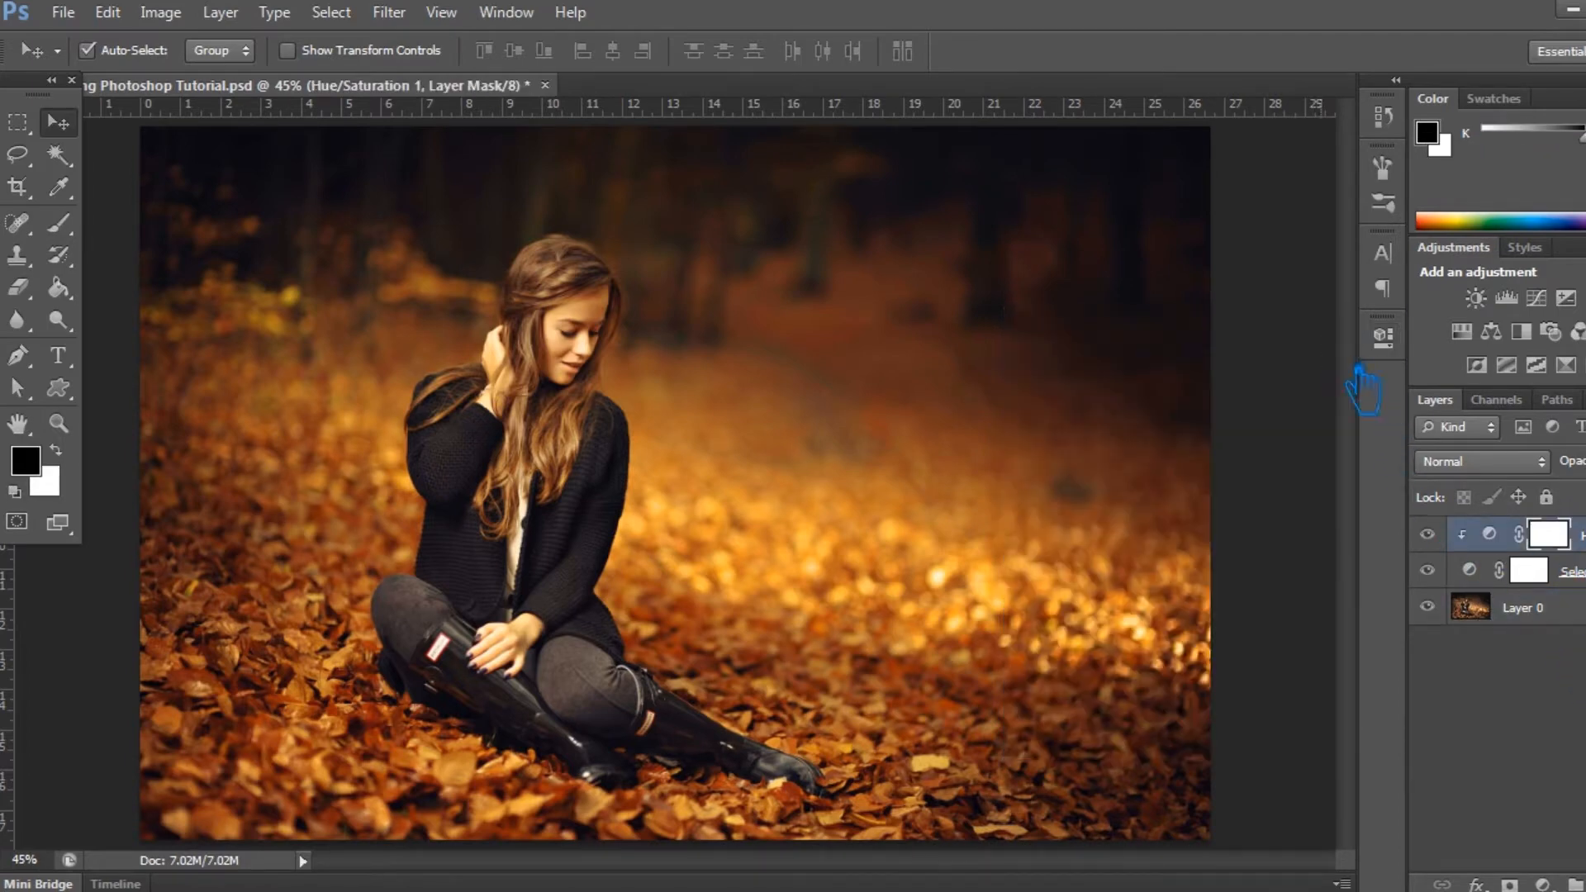
Add a Vibrance adjustment layer with Vibrance +45 and Saturation -2, and collapse its settings.
left_click(1543, 884)
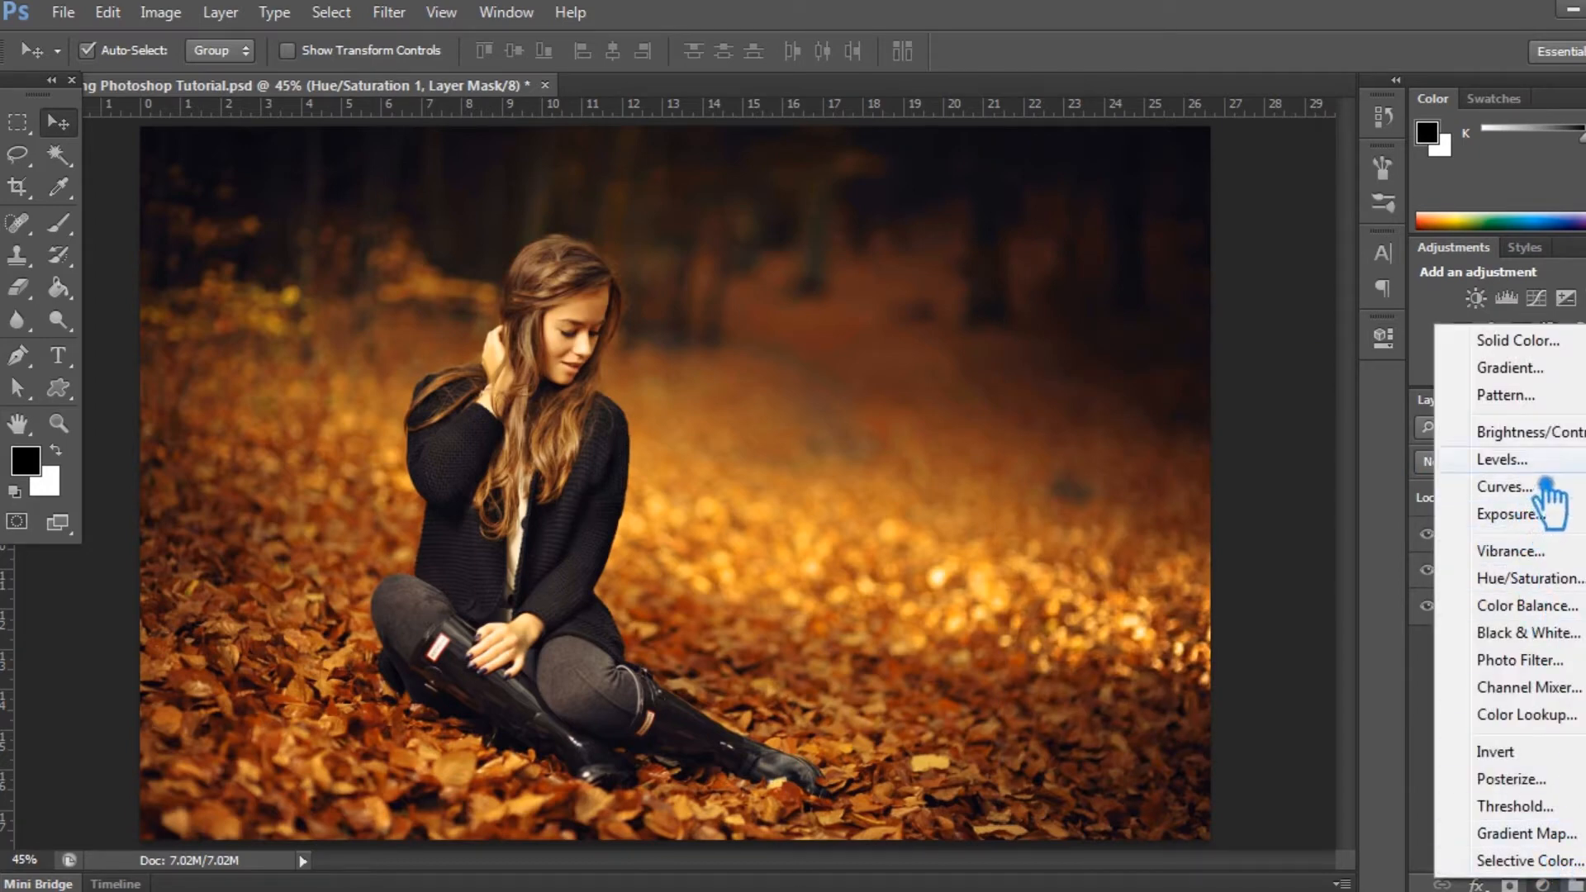
left_click(1543, 552)
left_click_drag(1196, 429, 1261, 447)
mouse_move(1194, 487)
left_mouse_down()
mouse_move(1140, 492)
mouse_move(1192, 496)
left_mouse_up()
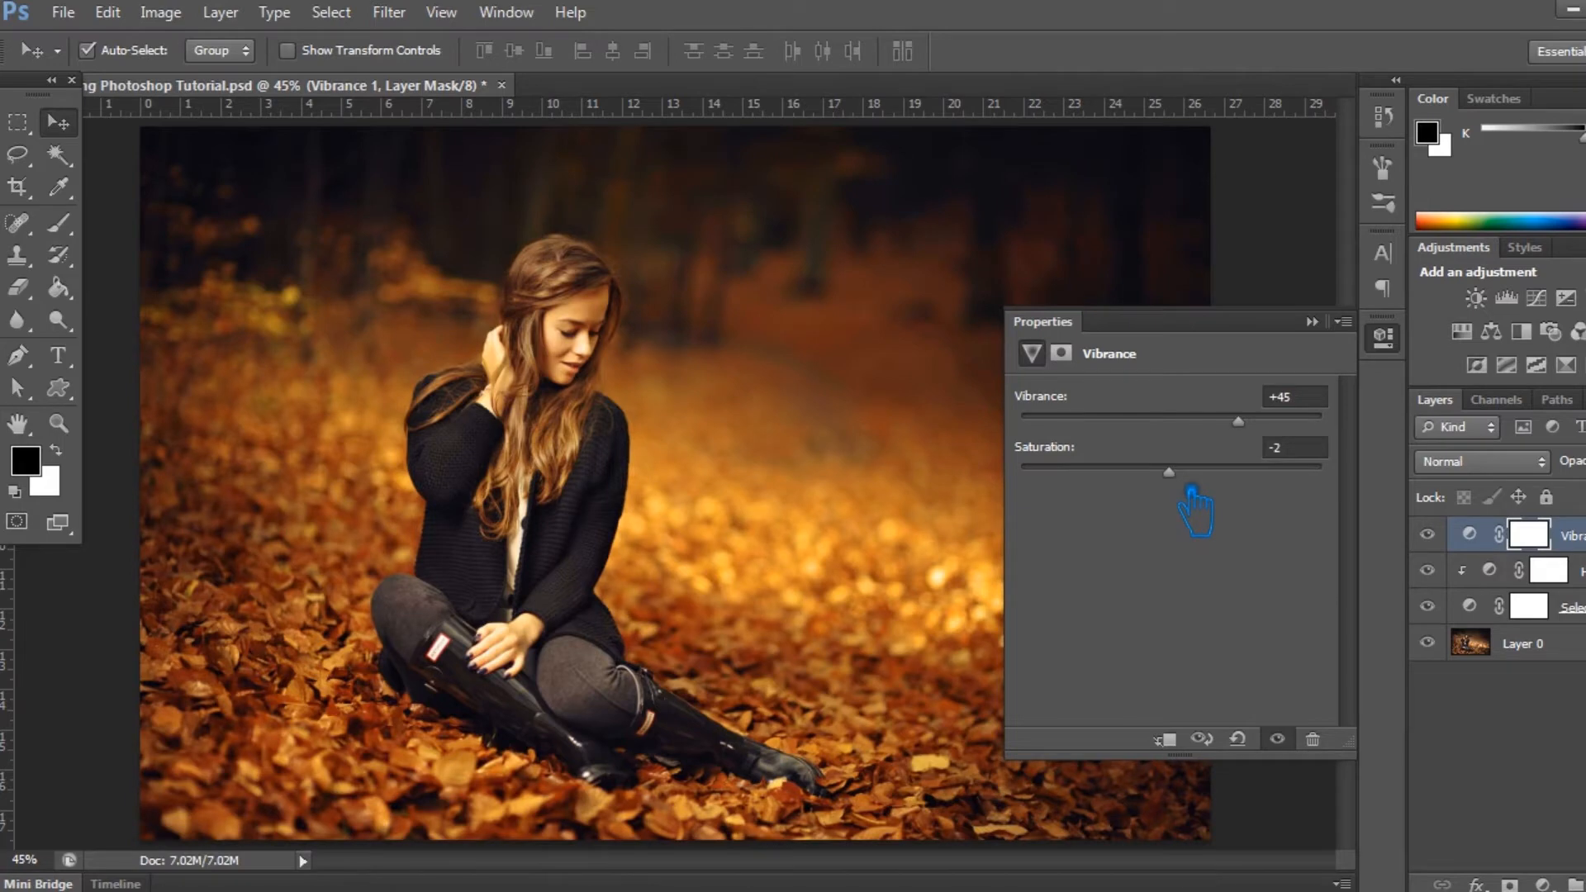
left_click(1313, 322)
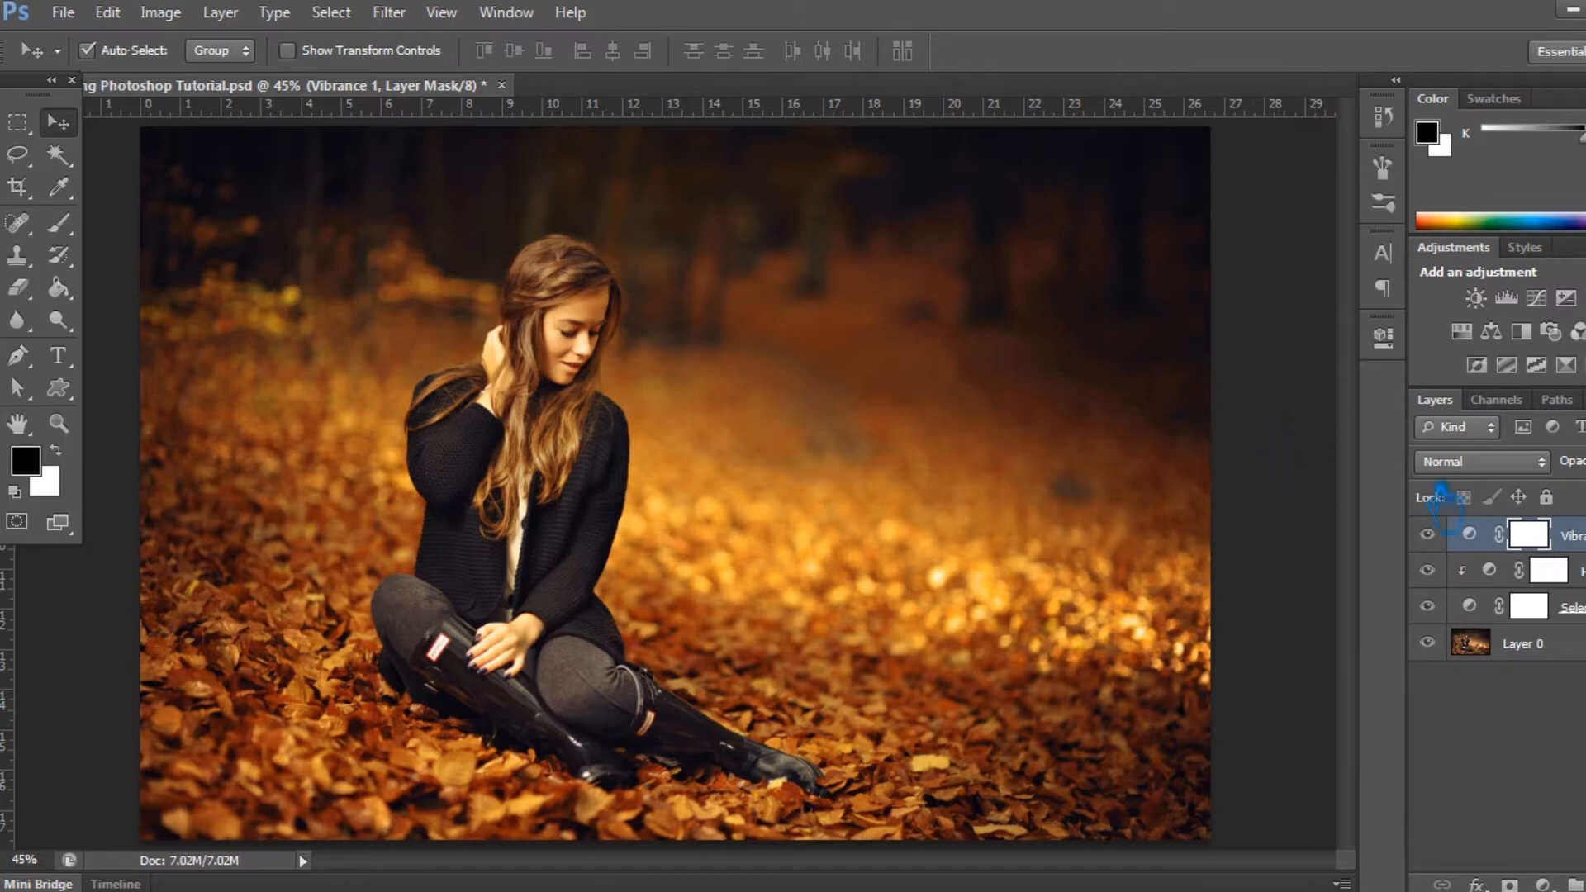
Add a Curves adjustment clipped to the Vibrance layer and raise the RGB curve slightly with one shadow point and one highlight point.
left_click(1542, 884)
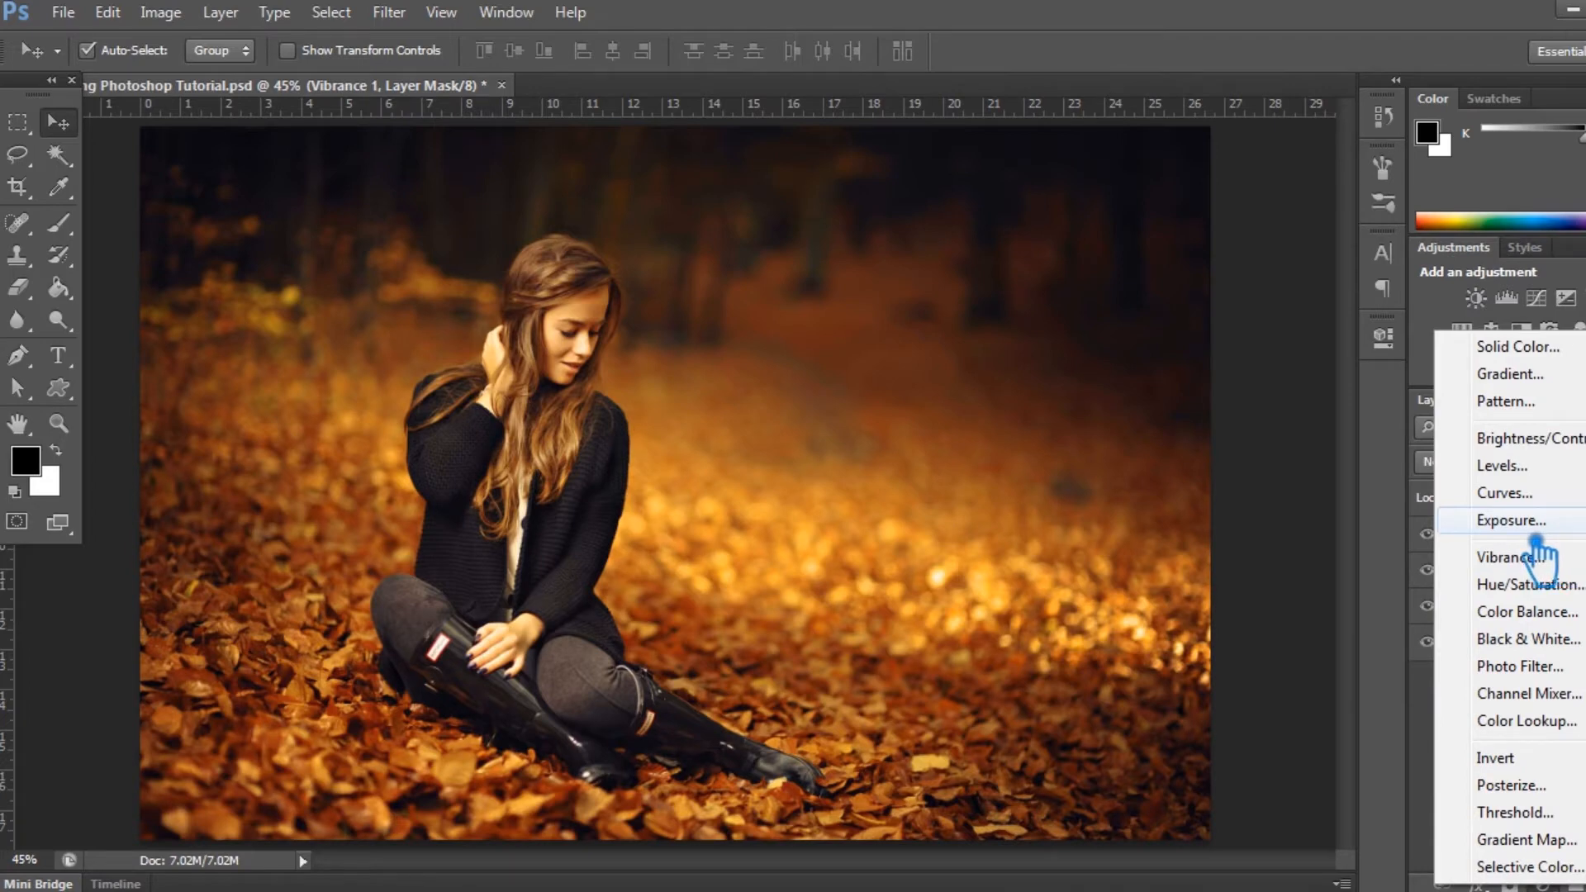
left_click(1551, 499)
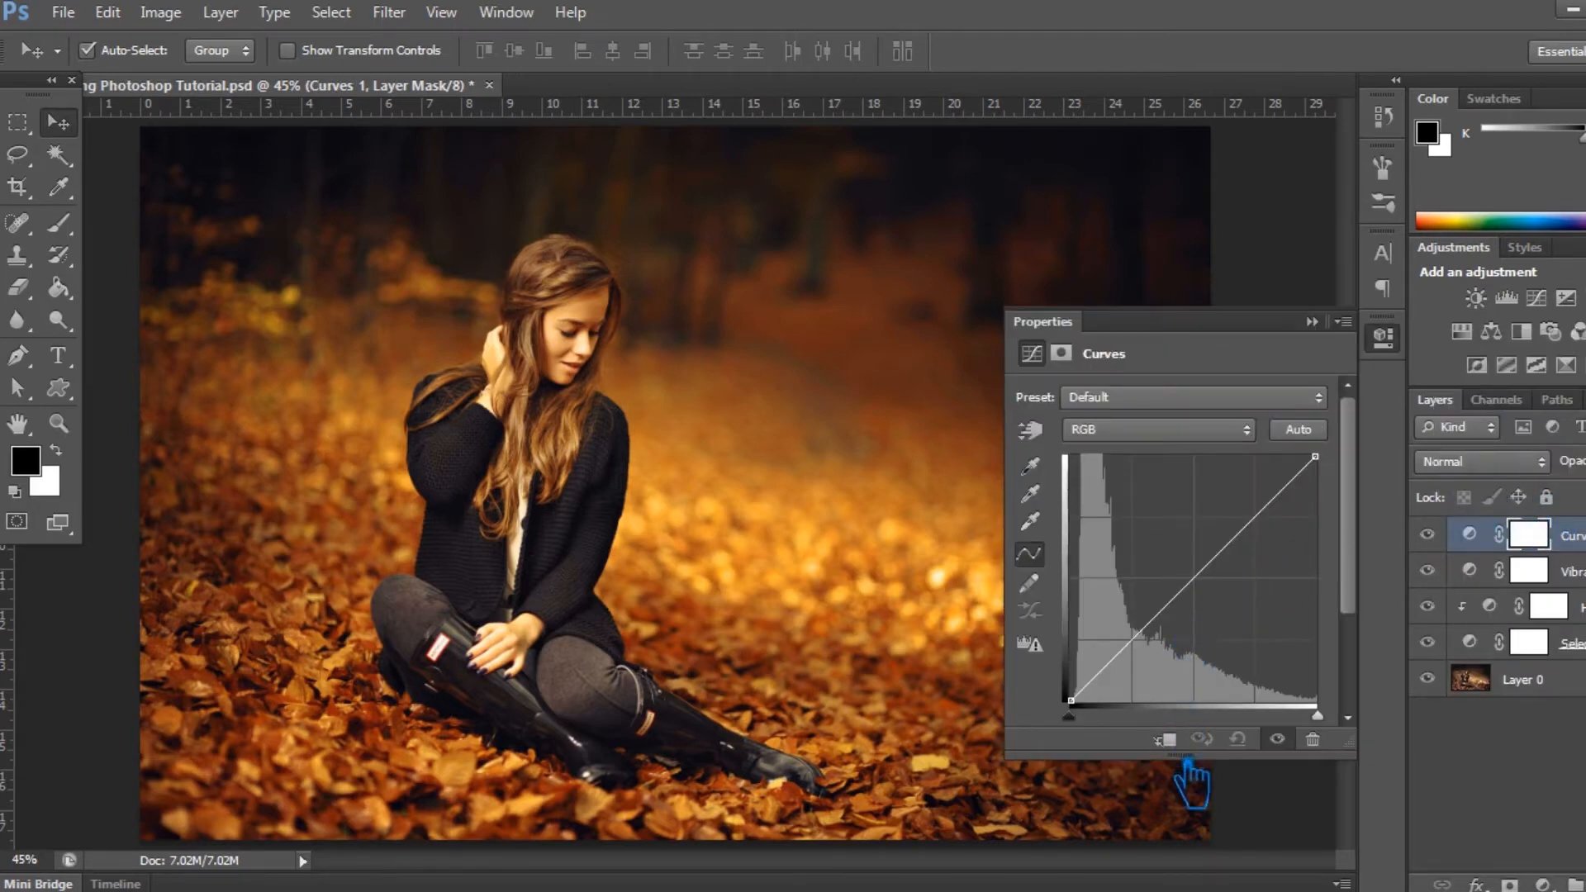
left_click(1165, 740)
mouse_move(1139, 637)
left_mouse_down()
mouse_move(1122, 625)
mouse_move(1139, 637)
left_mouse_up()
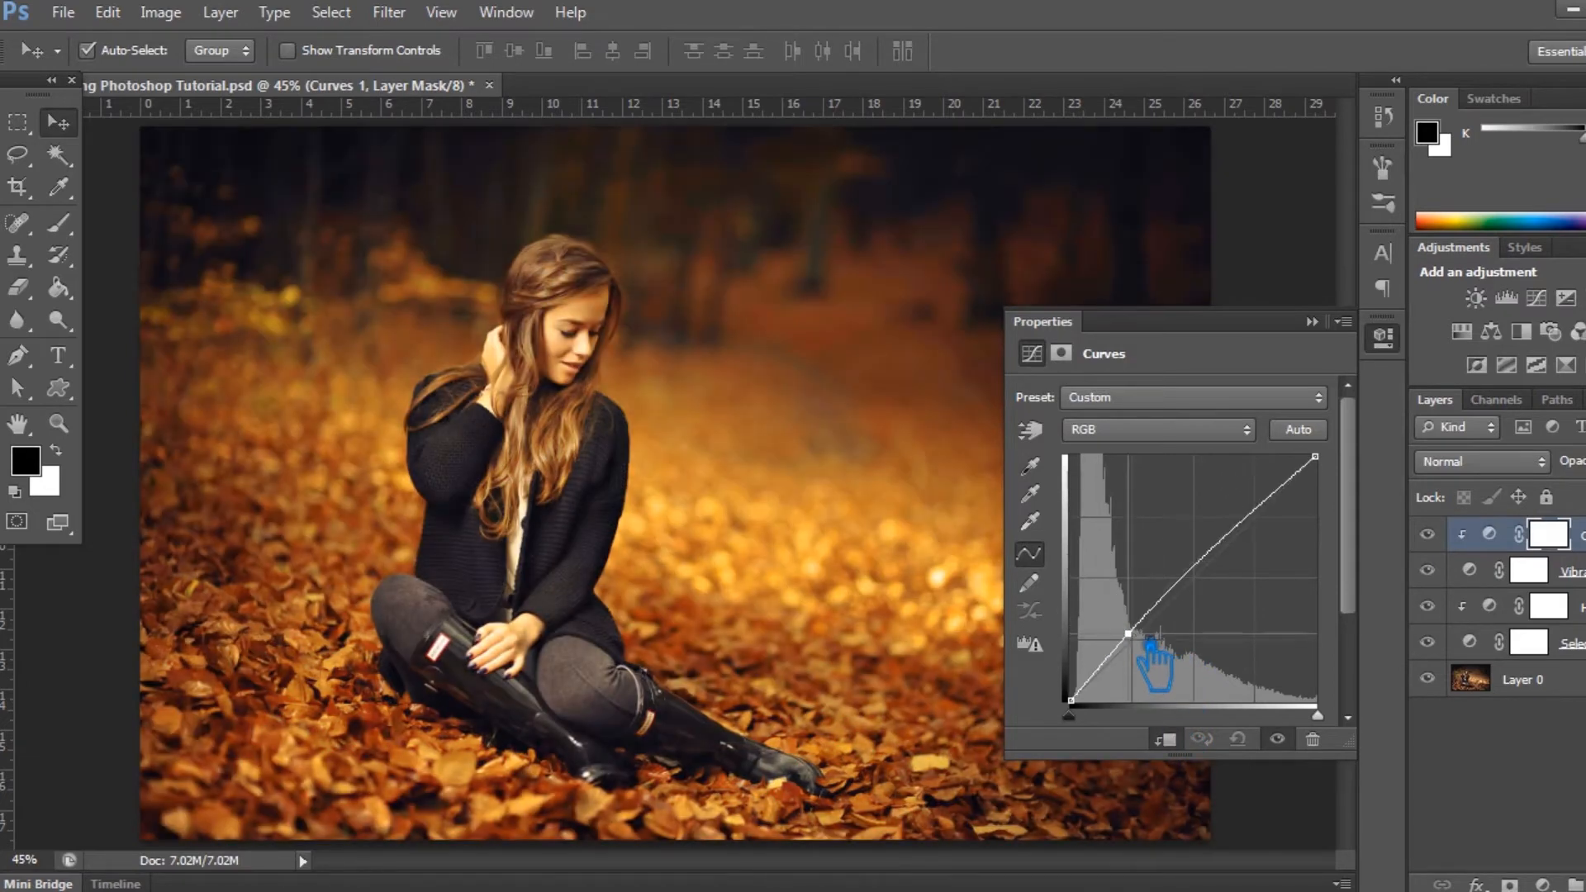
left_click(1253, 503)
mouse_move(1277, 514)
left_mouse_down()
mouse_move(1299, 538)
mouse_move(1285, 504)
left_mouse_up()
mouse_move(1149, 647)
left_mouse_down()
mouse_move(1165, 652)
mouse_move(1156, 640)
left_mouse_up()
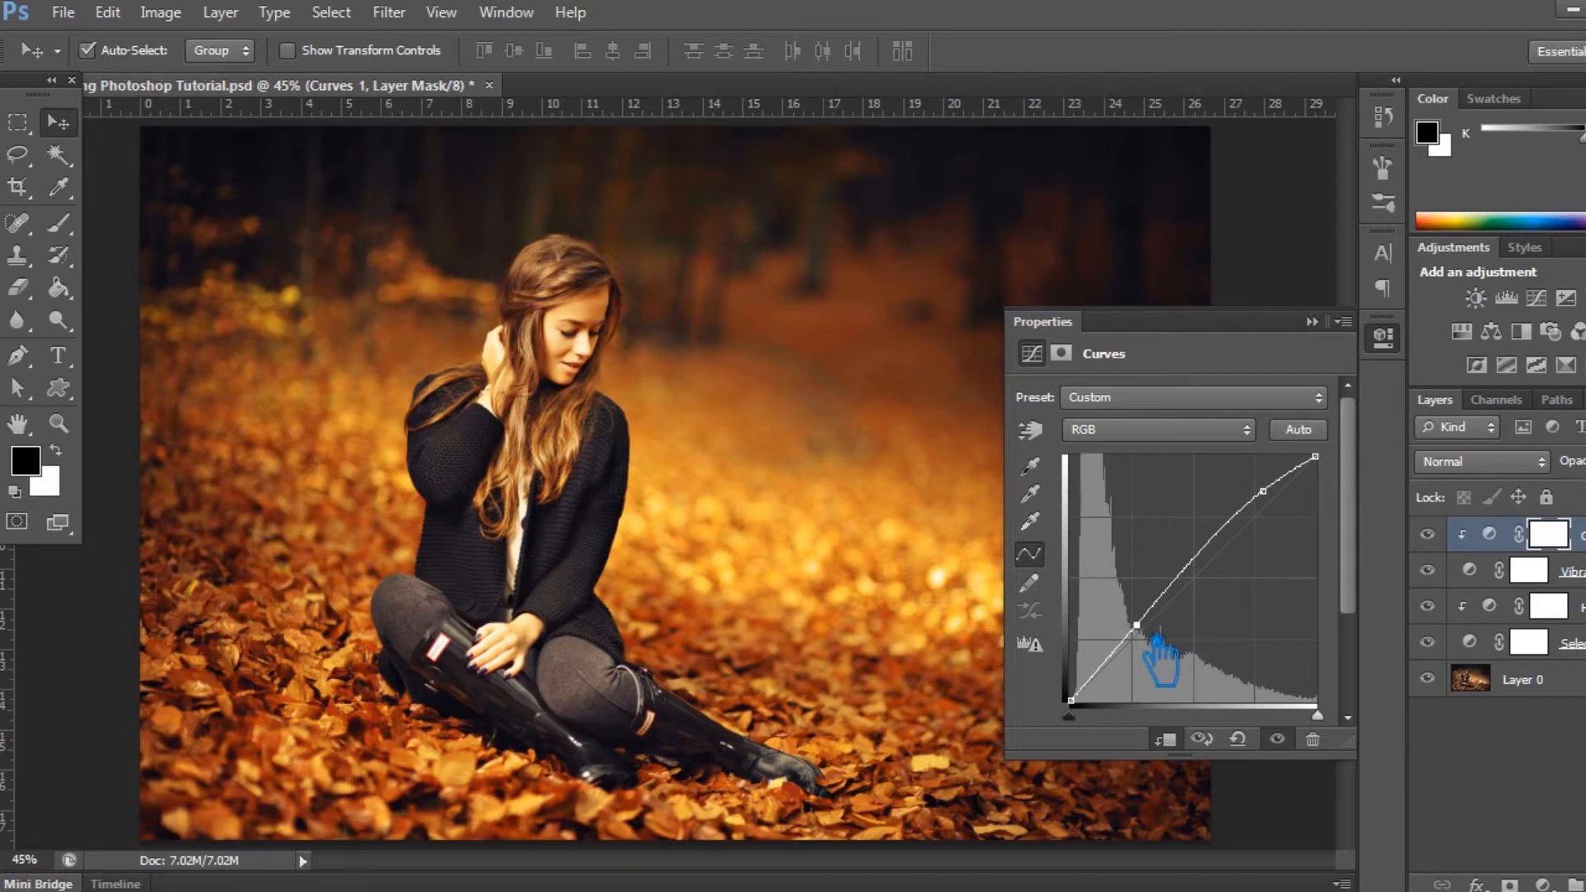
left_click(1313, 323)
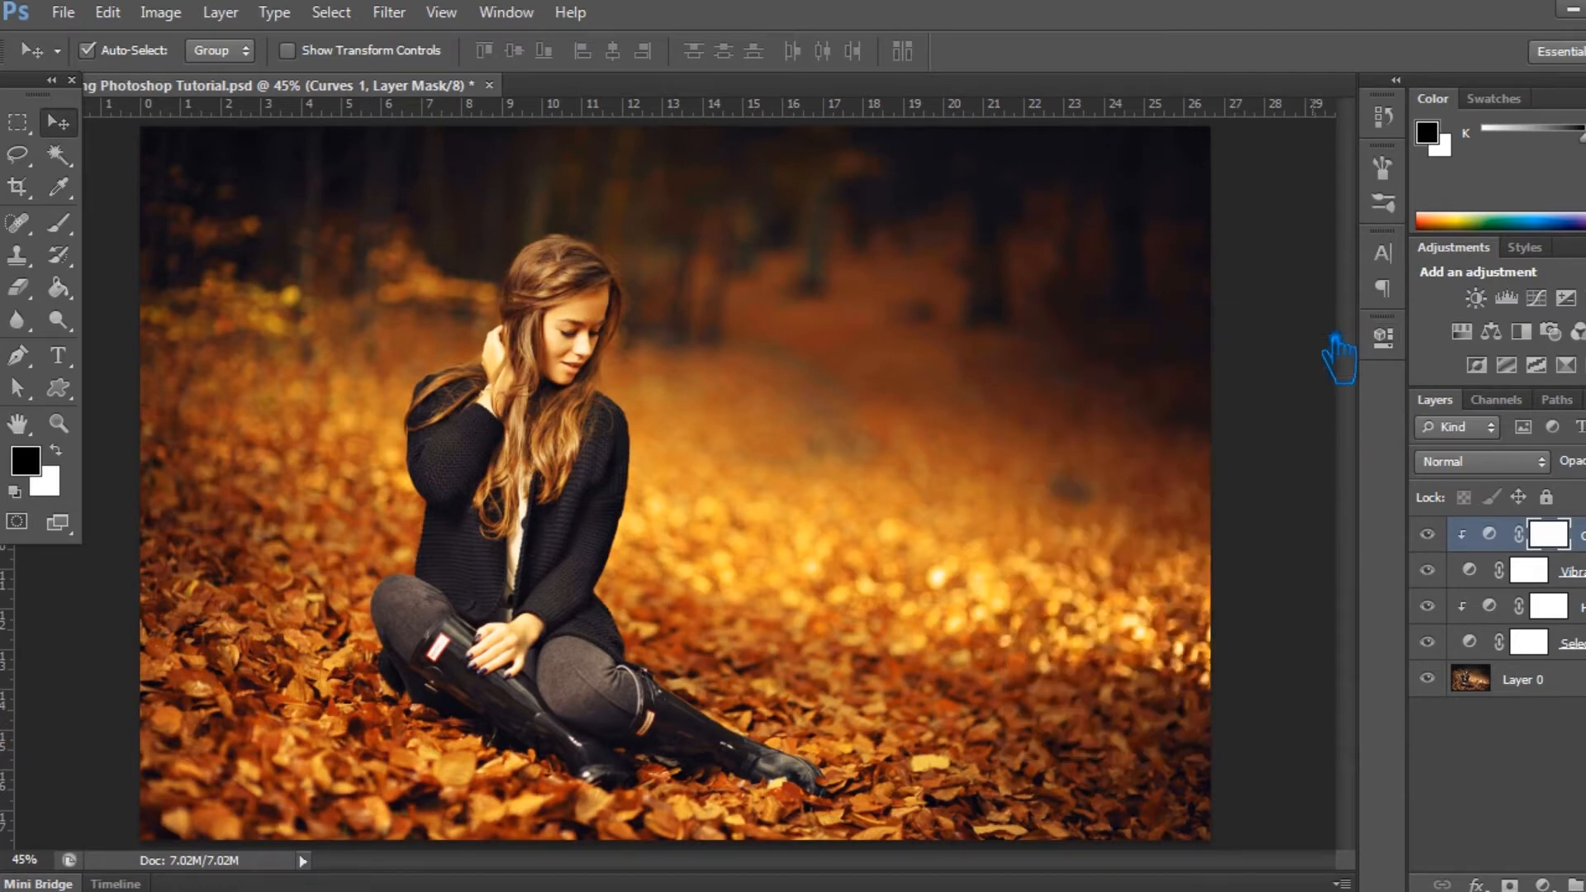
Duplicate Layer 0 and reselect the Curves layer.
left_click(1524, 686)
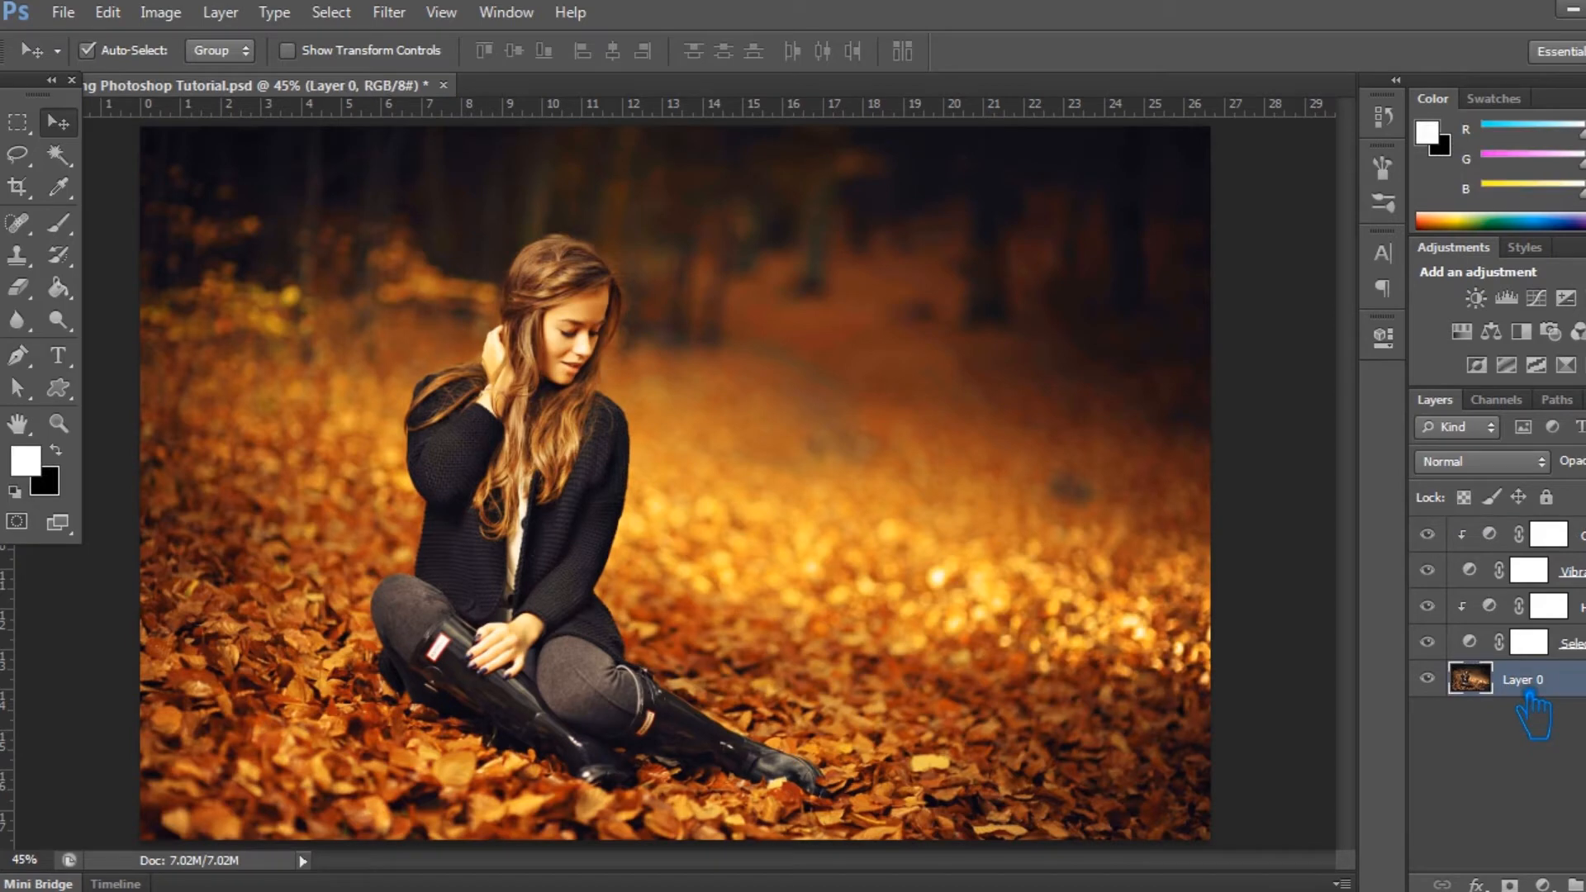
key("ctrl+j")
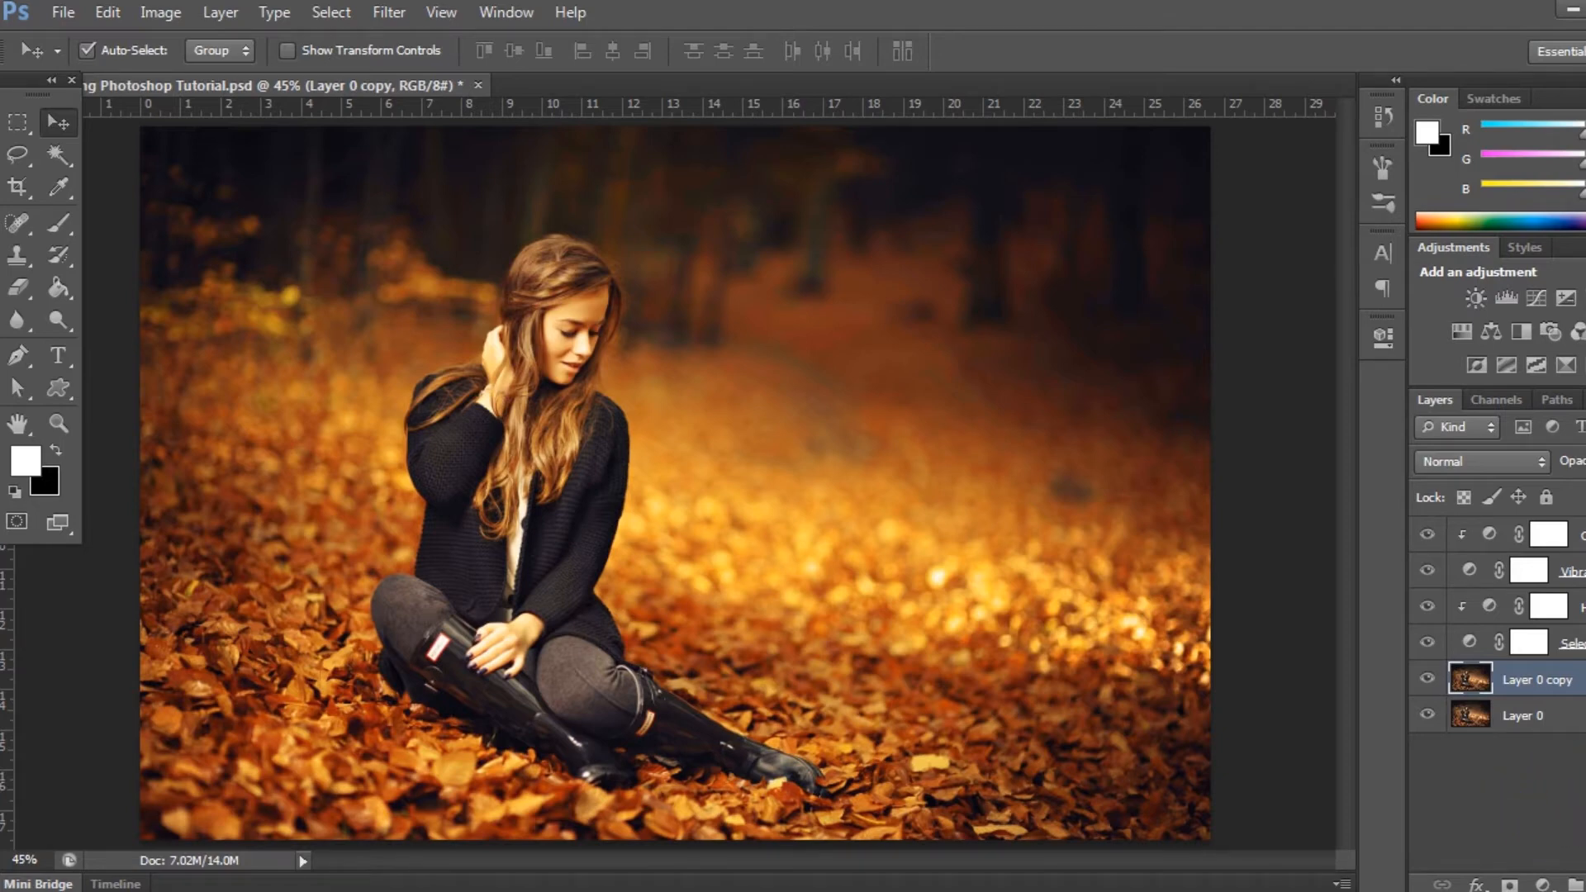
left_click(1580, 536)
Add a Levels adjustment above the Curves layer with input black 8, input white 236 and output black 0.
left_click(1542, 884)
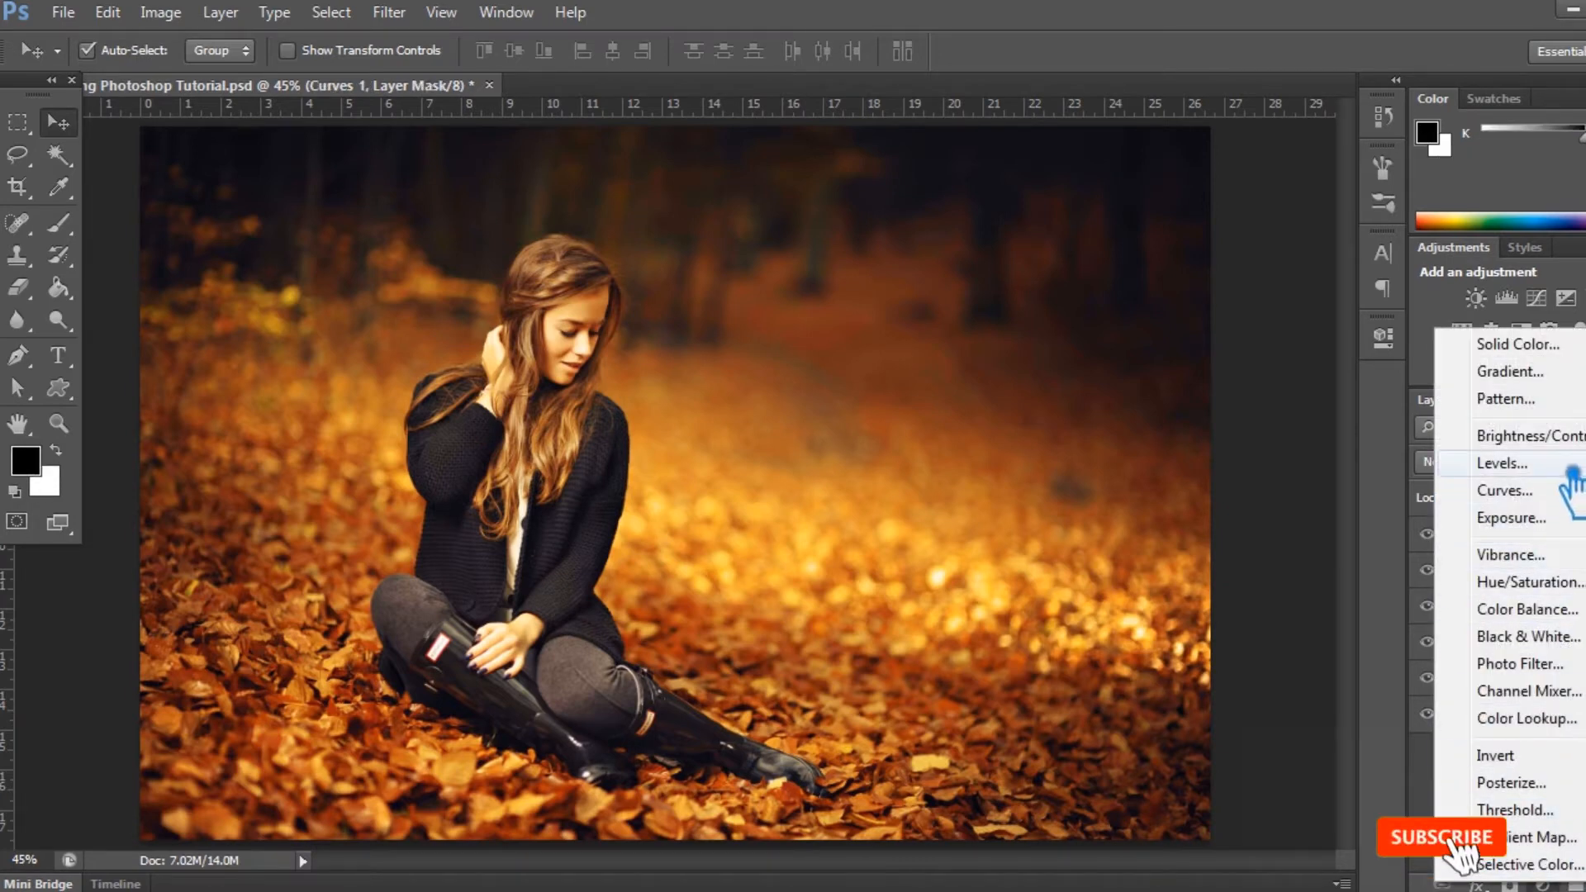
left_click(1456, 464)
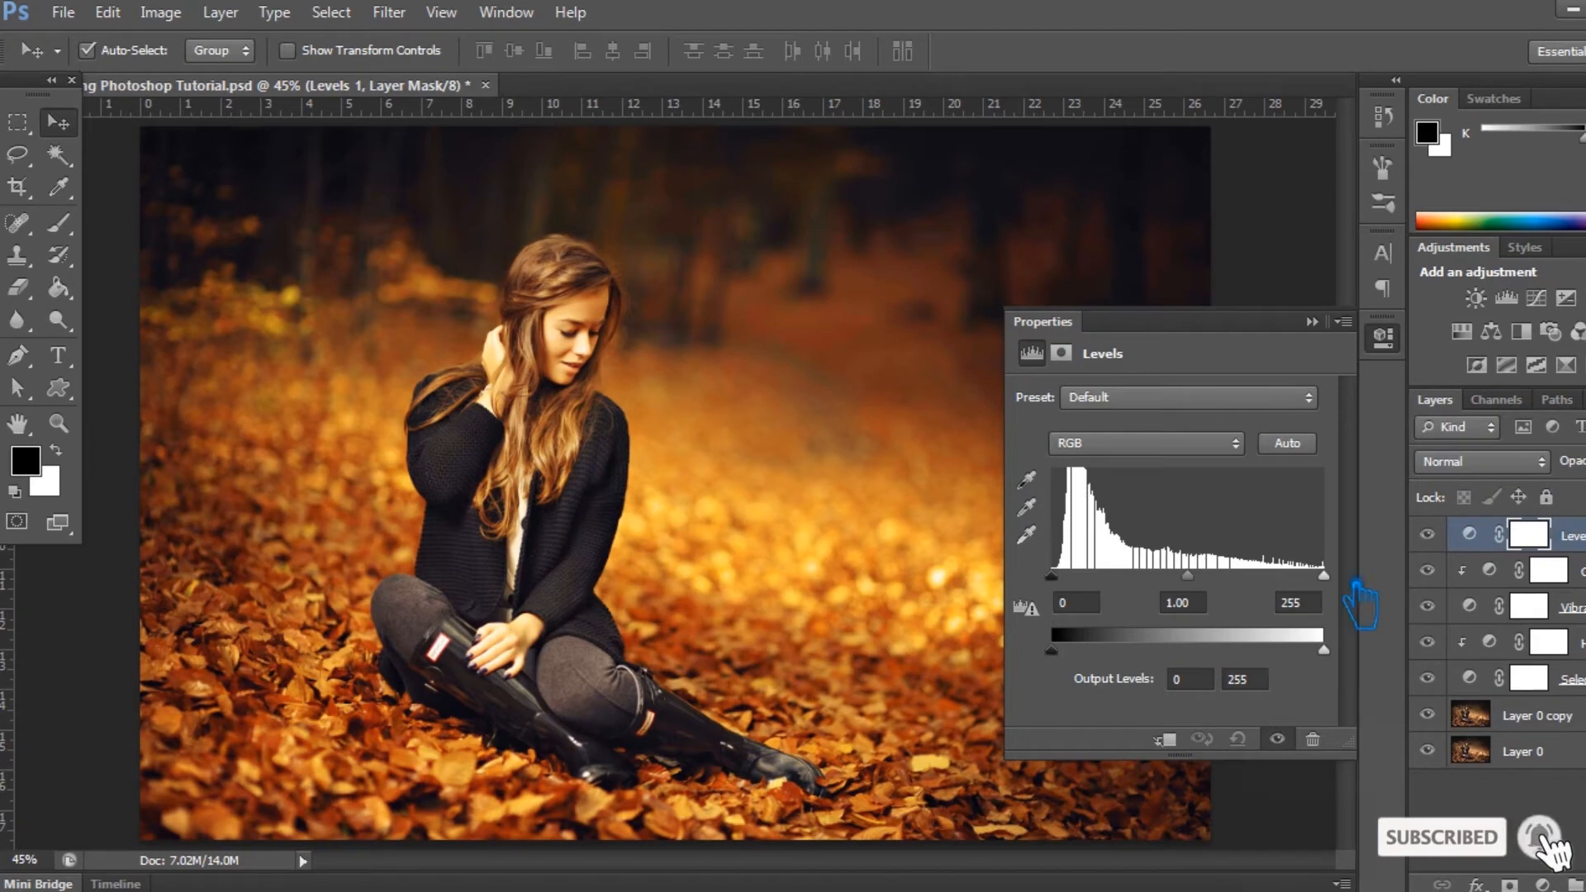
mouse_move(1324, 576)
left_mouse_down()
mouse_move(1288, 577)
mouse_move(1339, 585)
left_mouse_up()
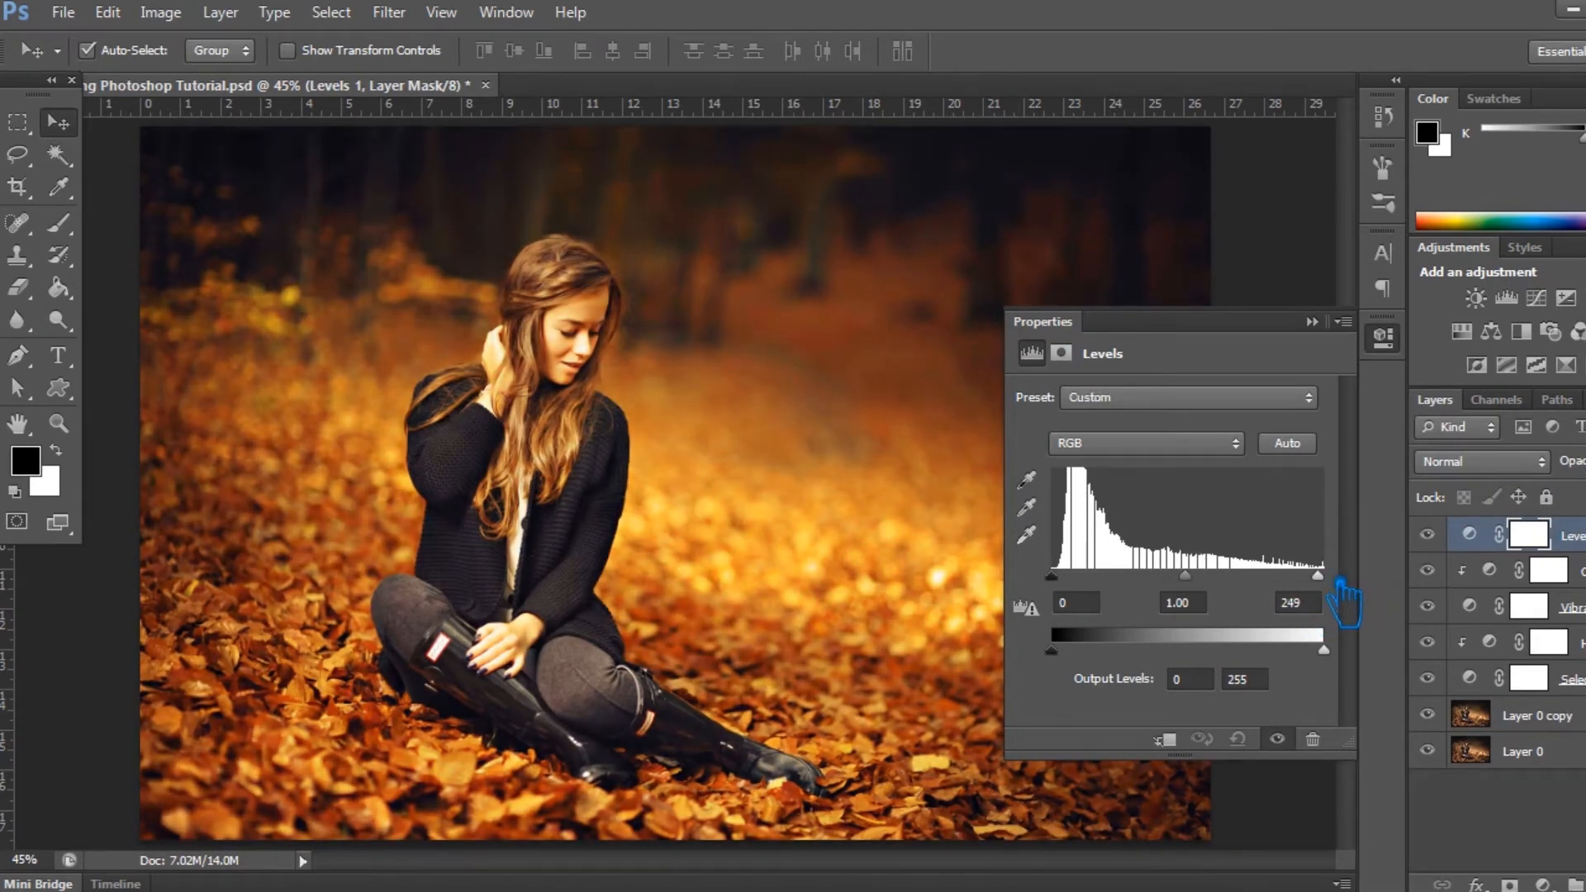
left_click_drag(1322, 577, 1304, 577)
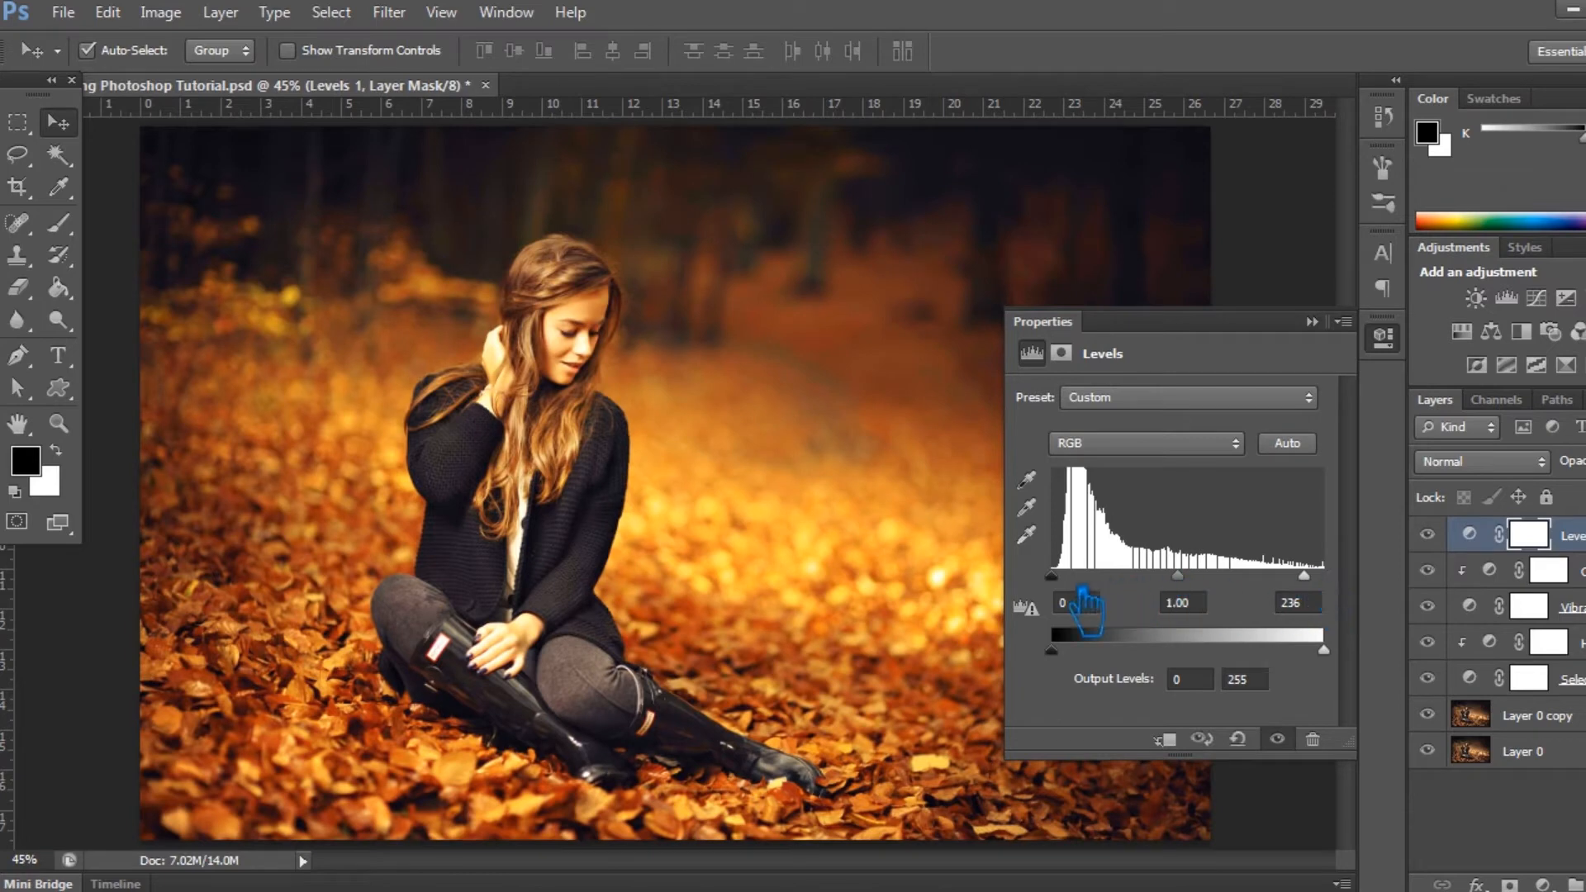
left_click_drag(1073, 585, 1112, 587)
left_click_drag(1094, 587, 1083, 585)
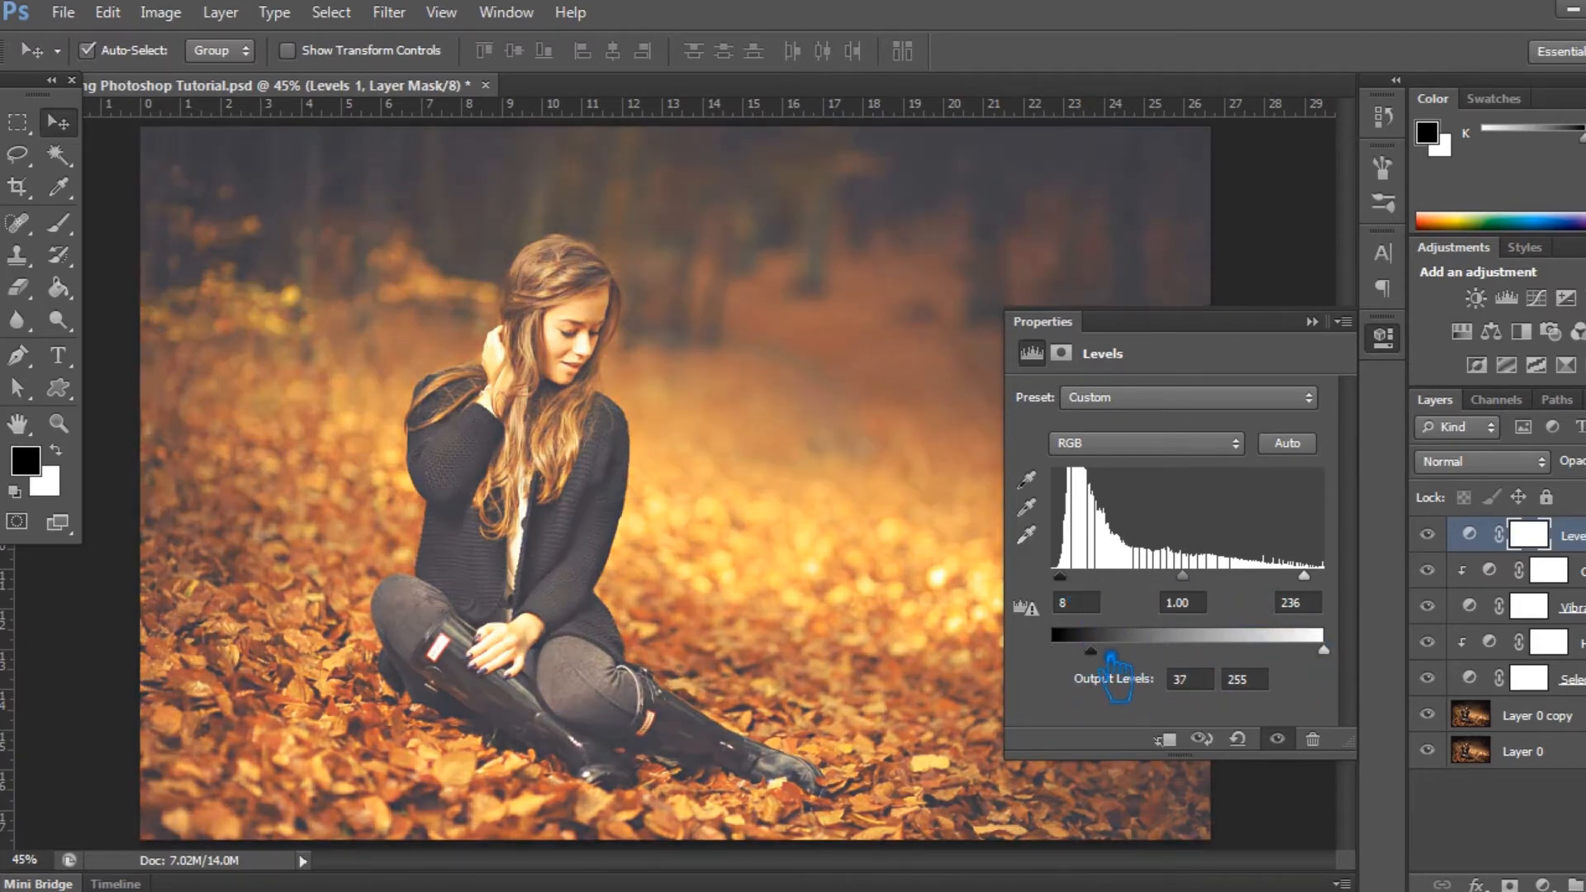
left_click_drag(1057, 651, 1051, 653)
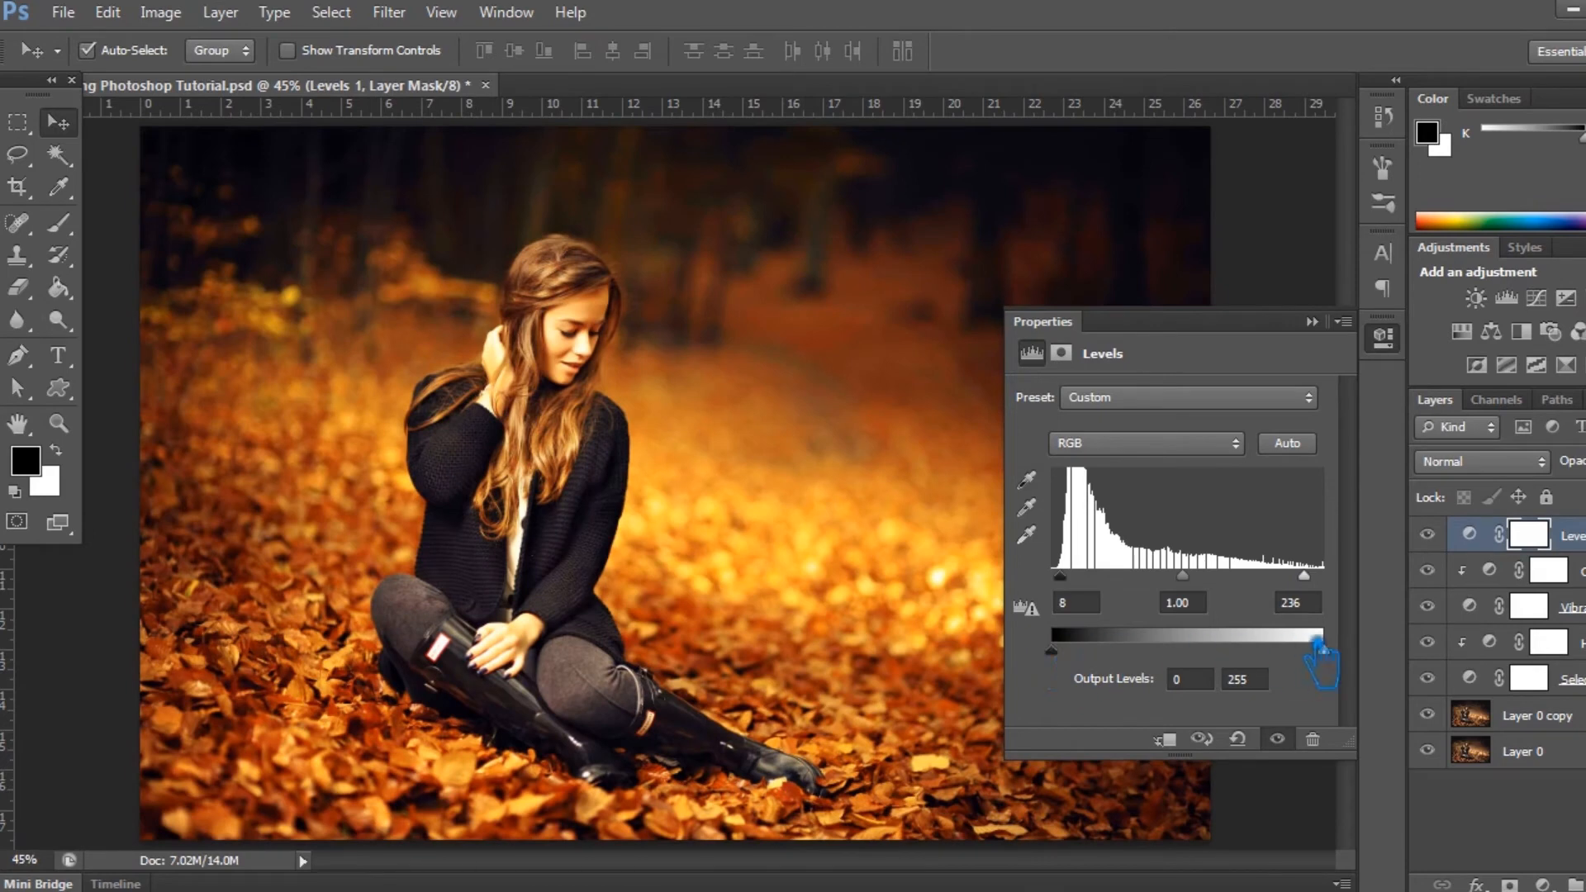
Lower the Levels adjustment's output white to 212 and collapse its settings.
left_click_drag(1315, 661, 1293, 663)
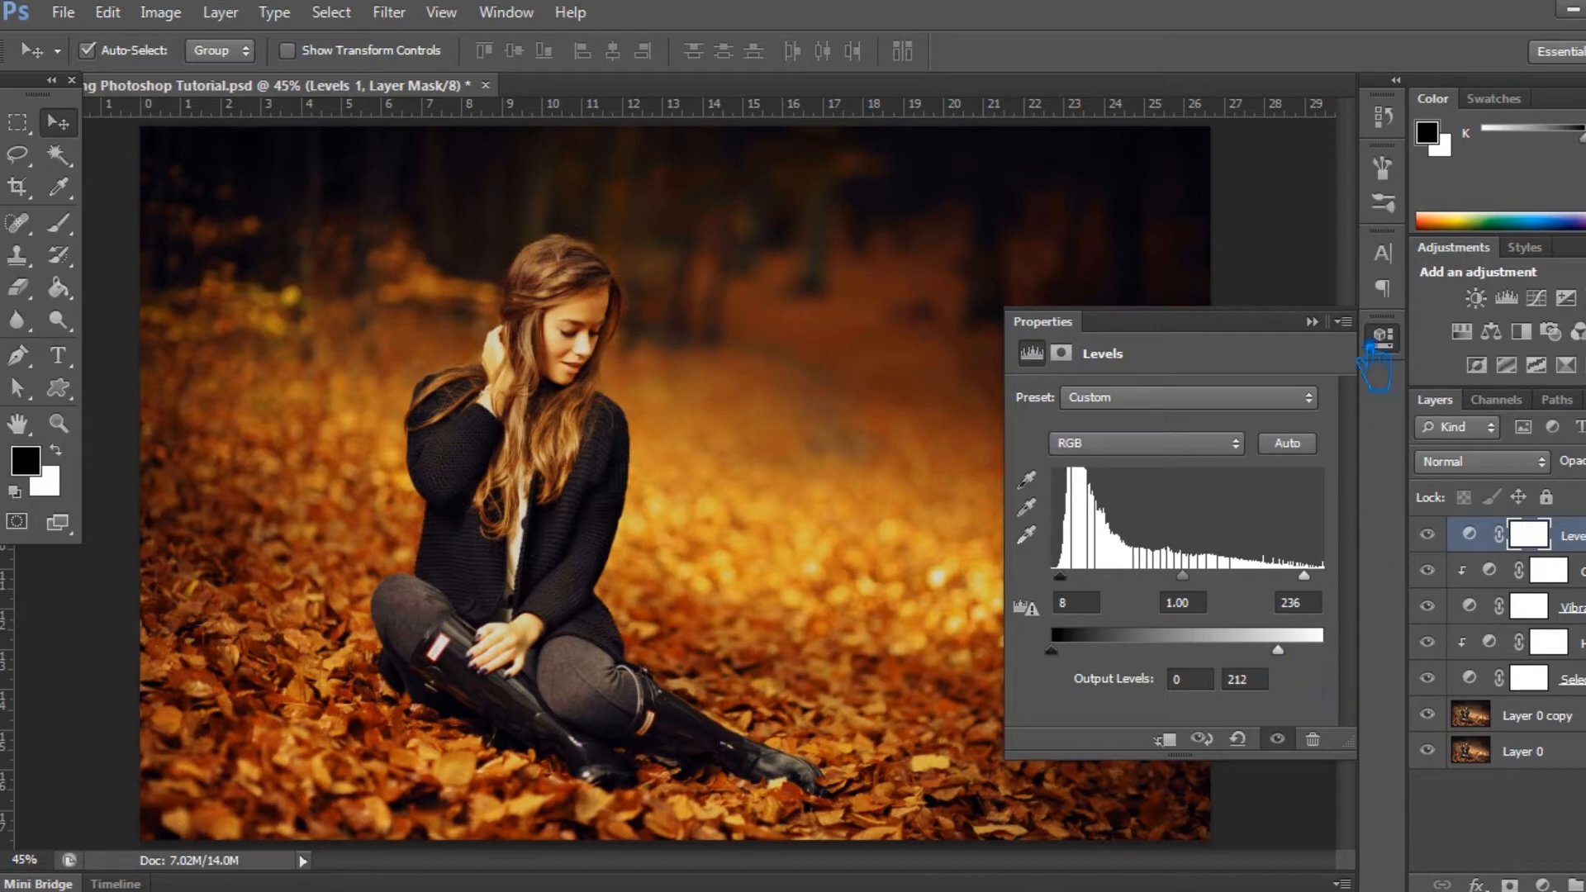
left_click(1334, 332)
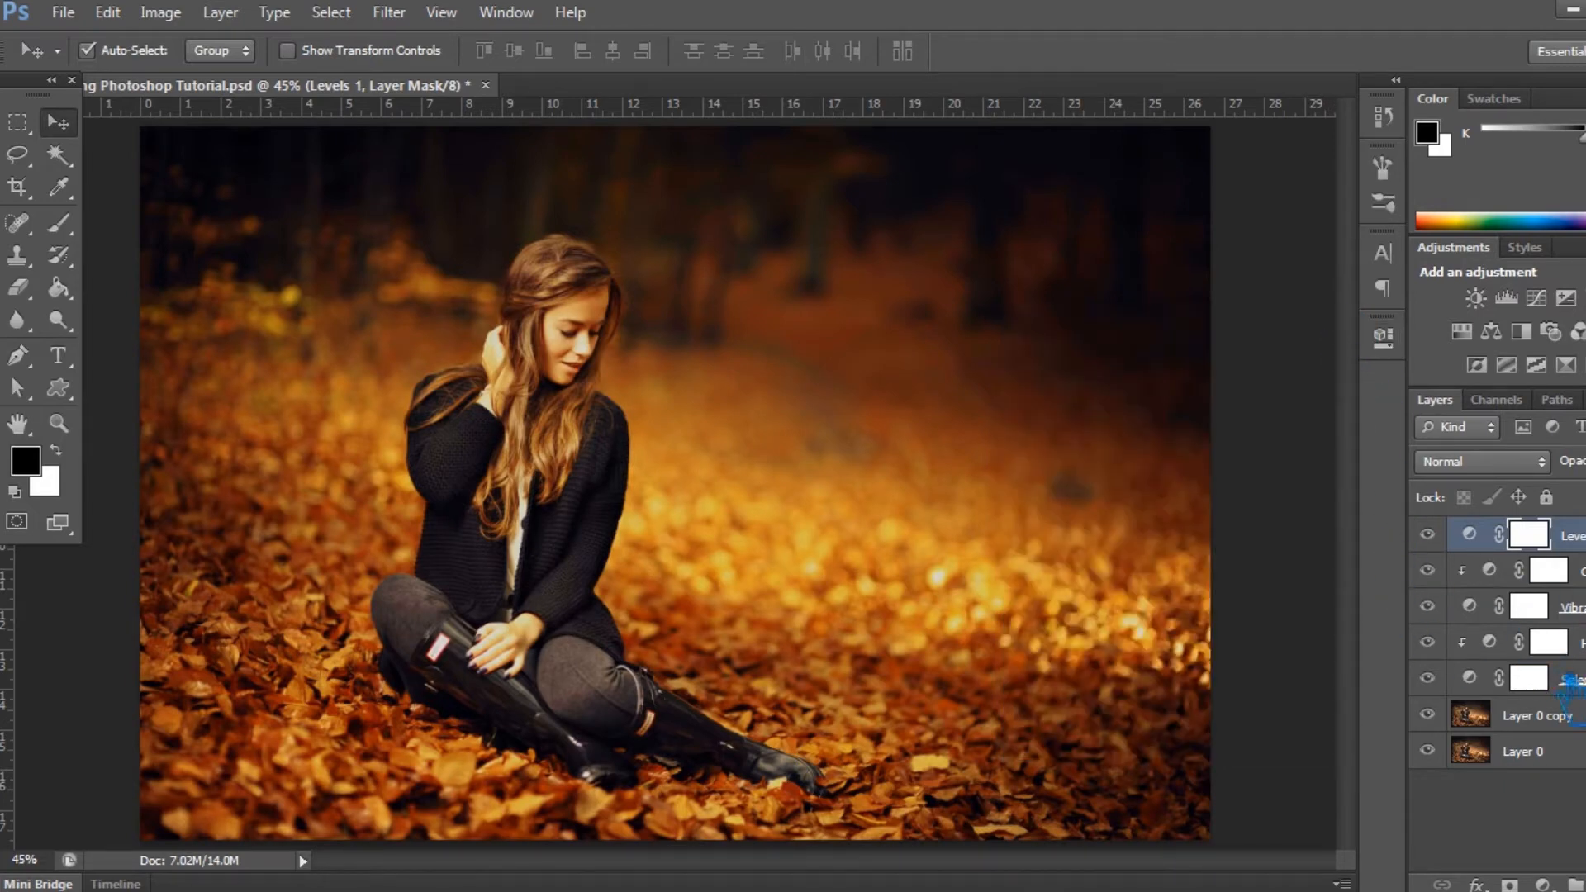
Merge all the adjustment layers together with Layer 0 copy into one layer above Layer 0 and save the document.
left_click(1566, 679, "shift")
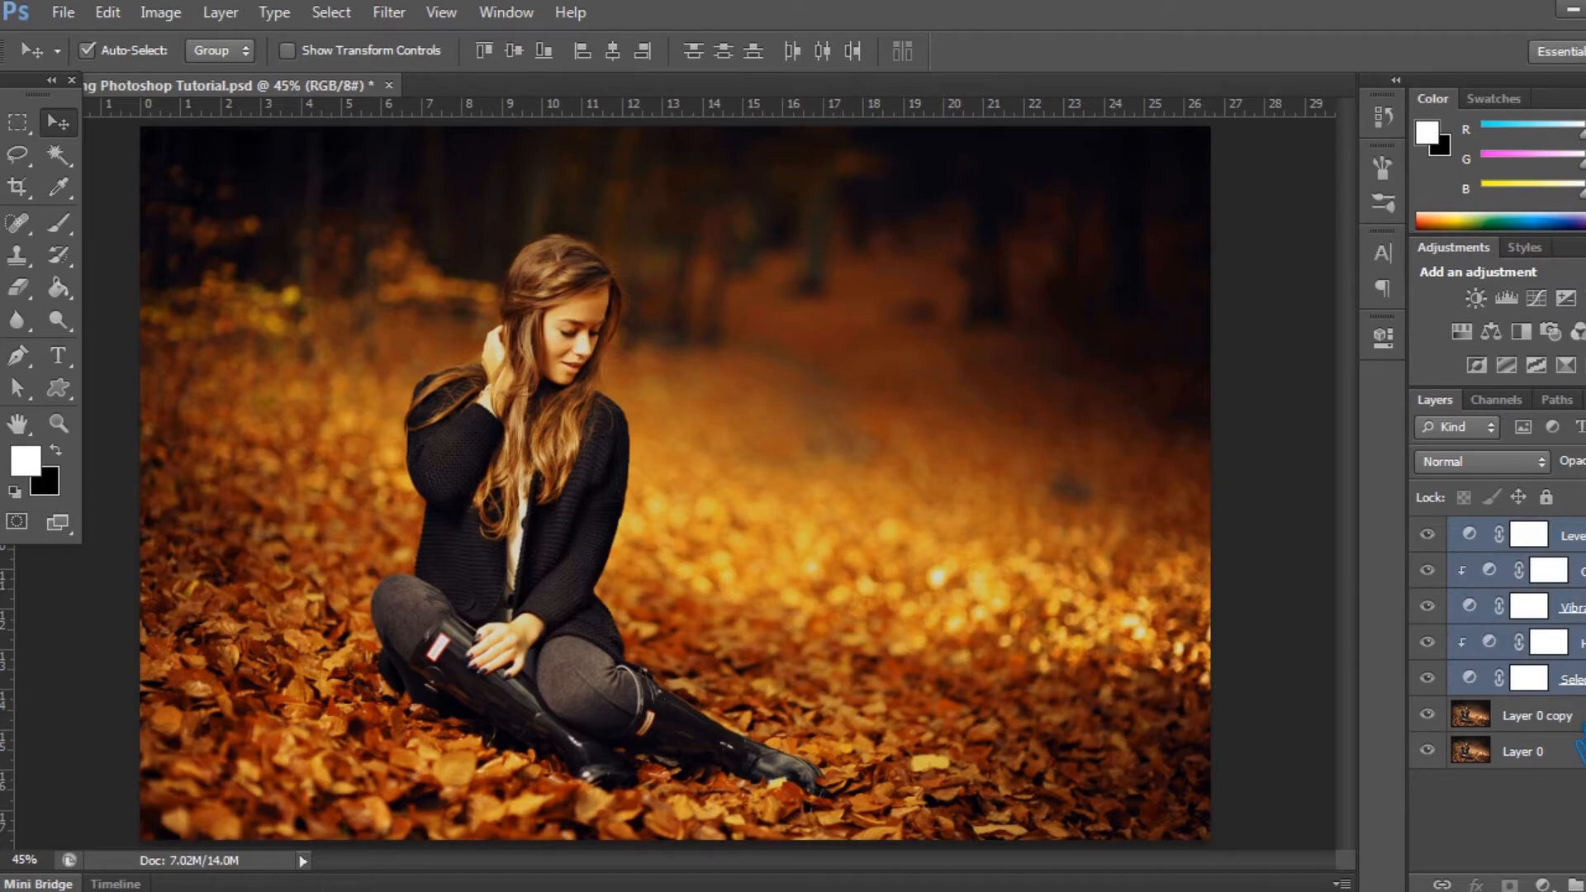
right_click(1553, 607)
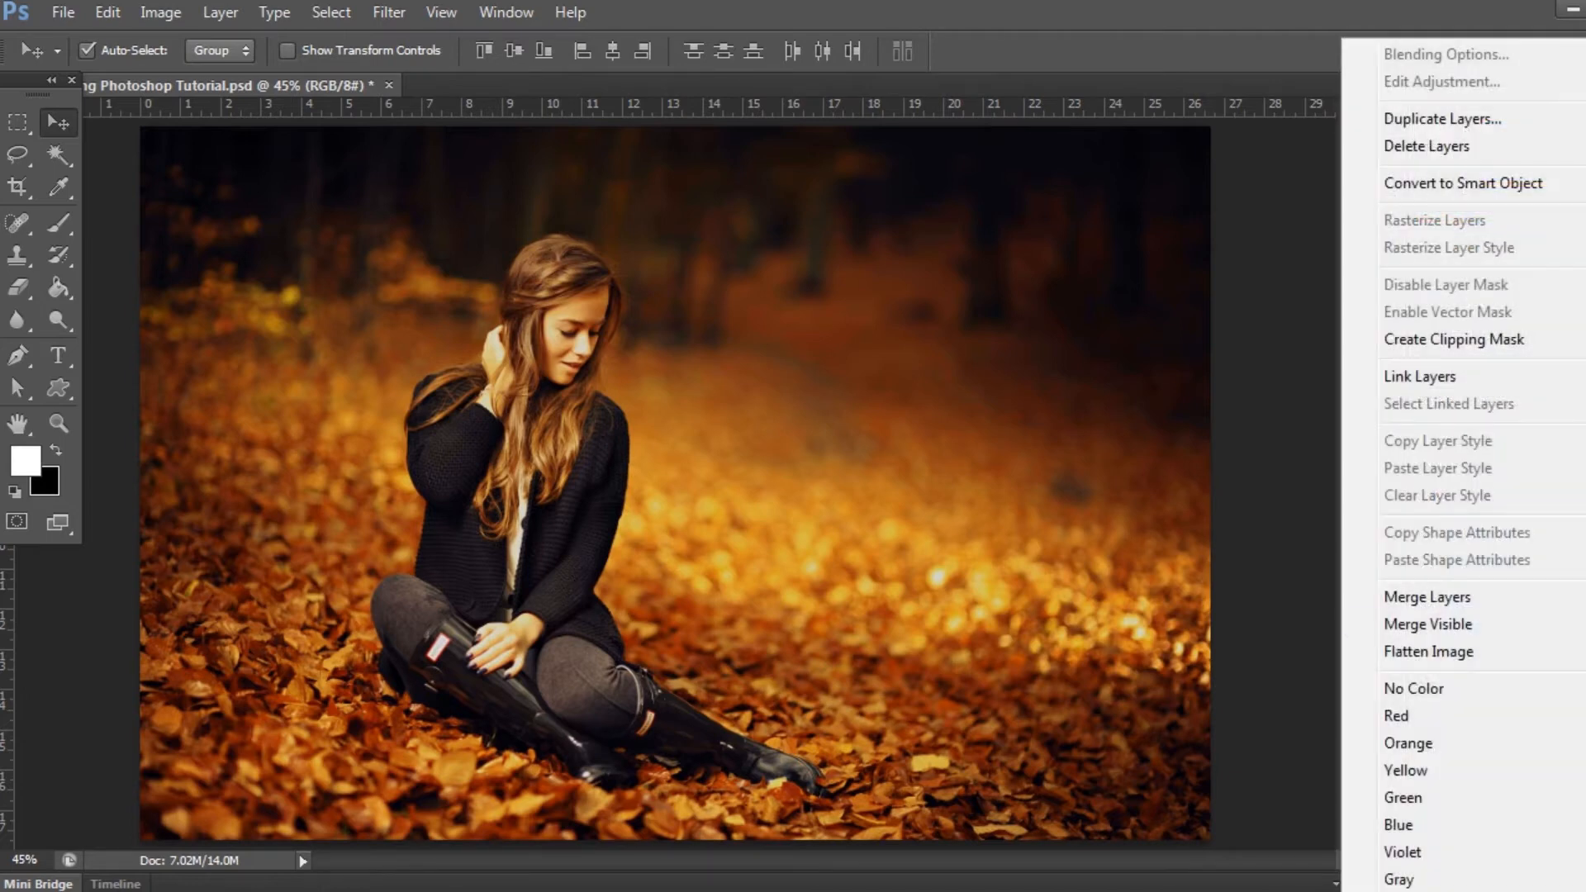
left_click(1506, 607)
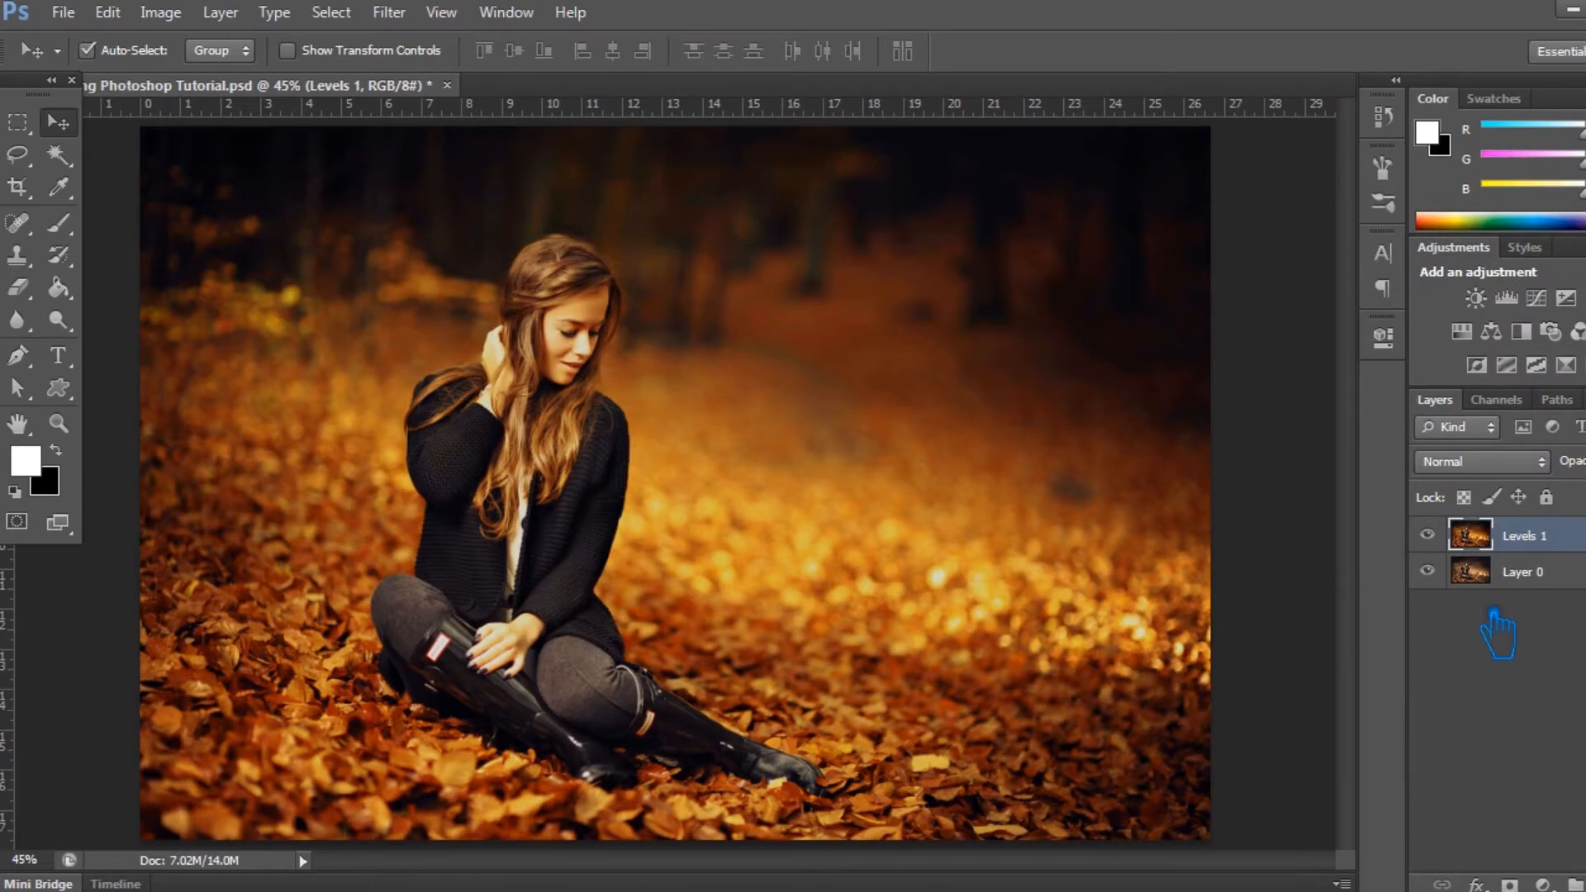
key("ctrl+s")
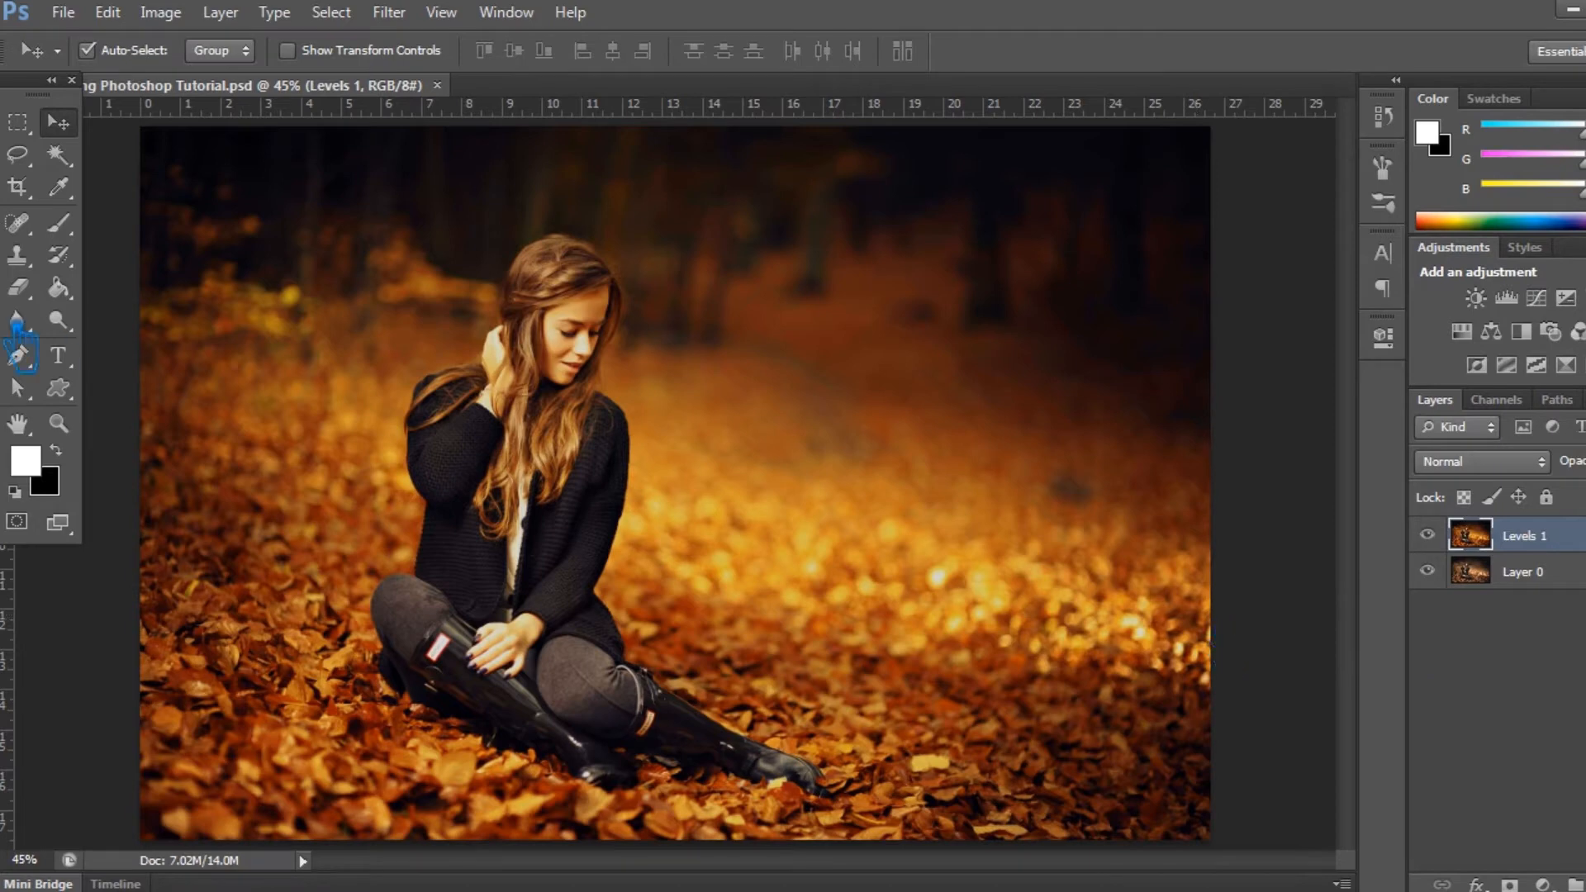
Extend the canvas to the right with the Crop tool to about 1.6 times the photo's width.
key("ctrl+minus")
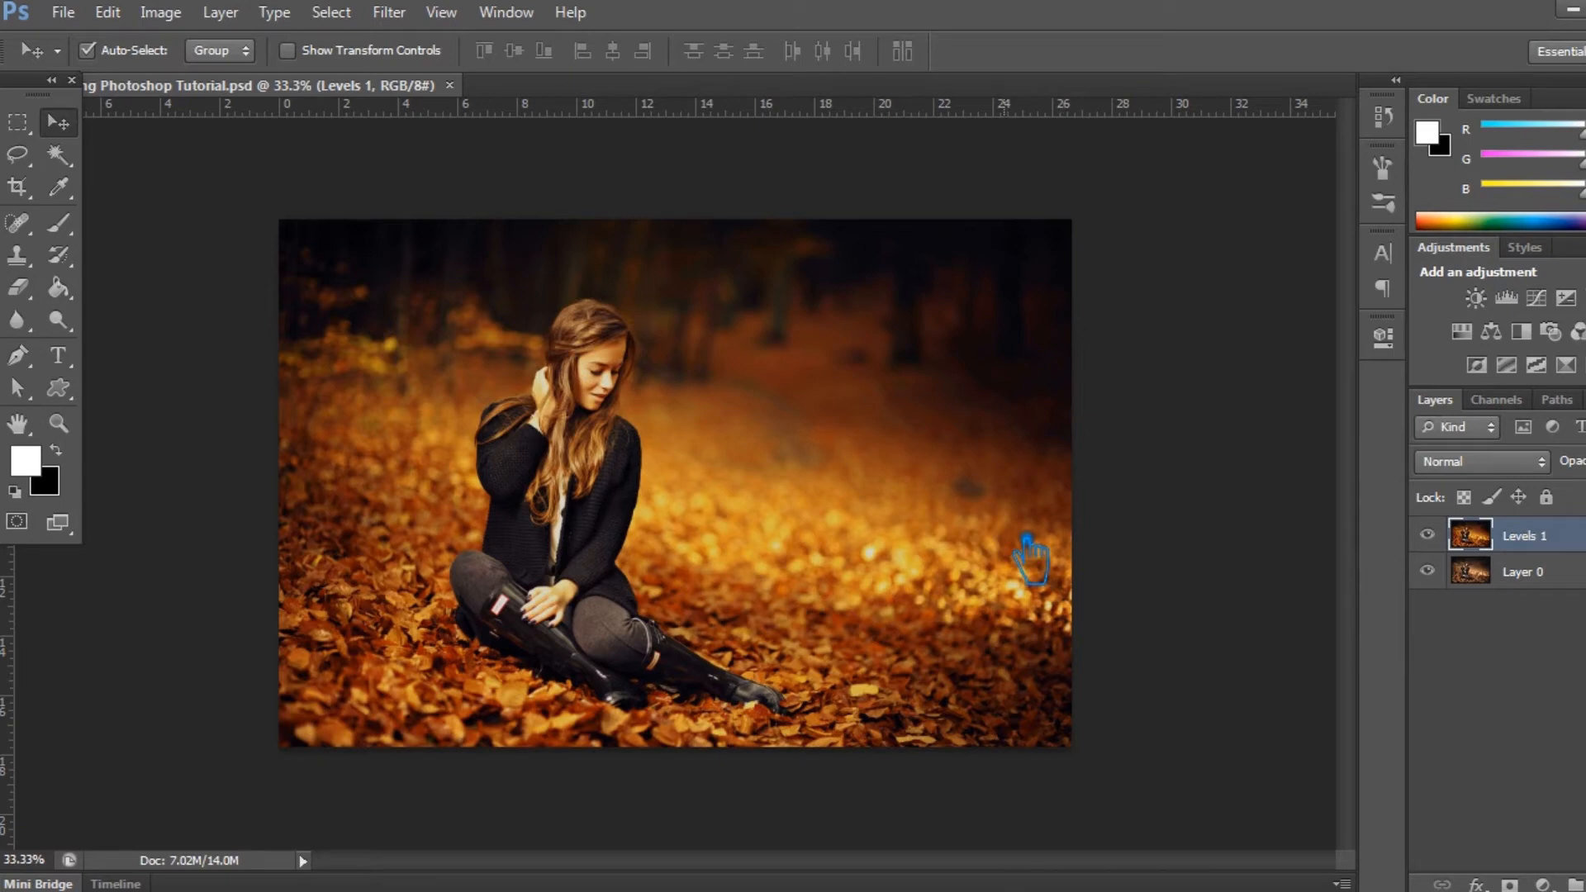
left_click(34, 190)
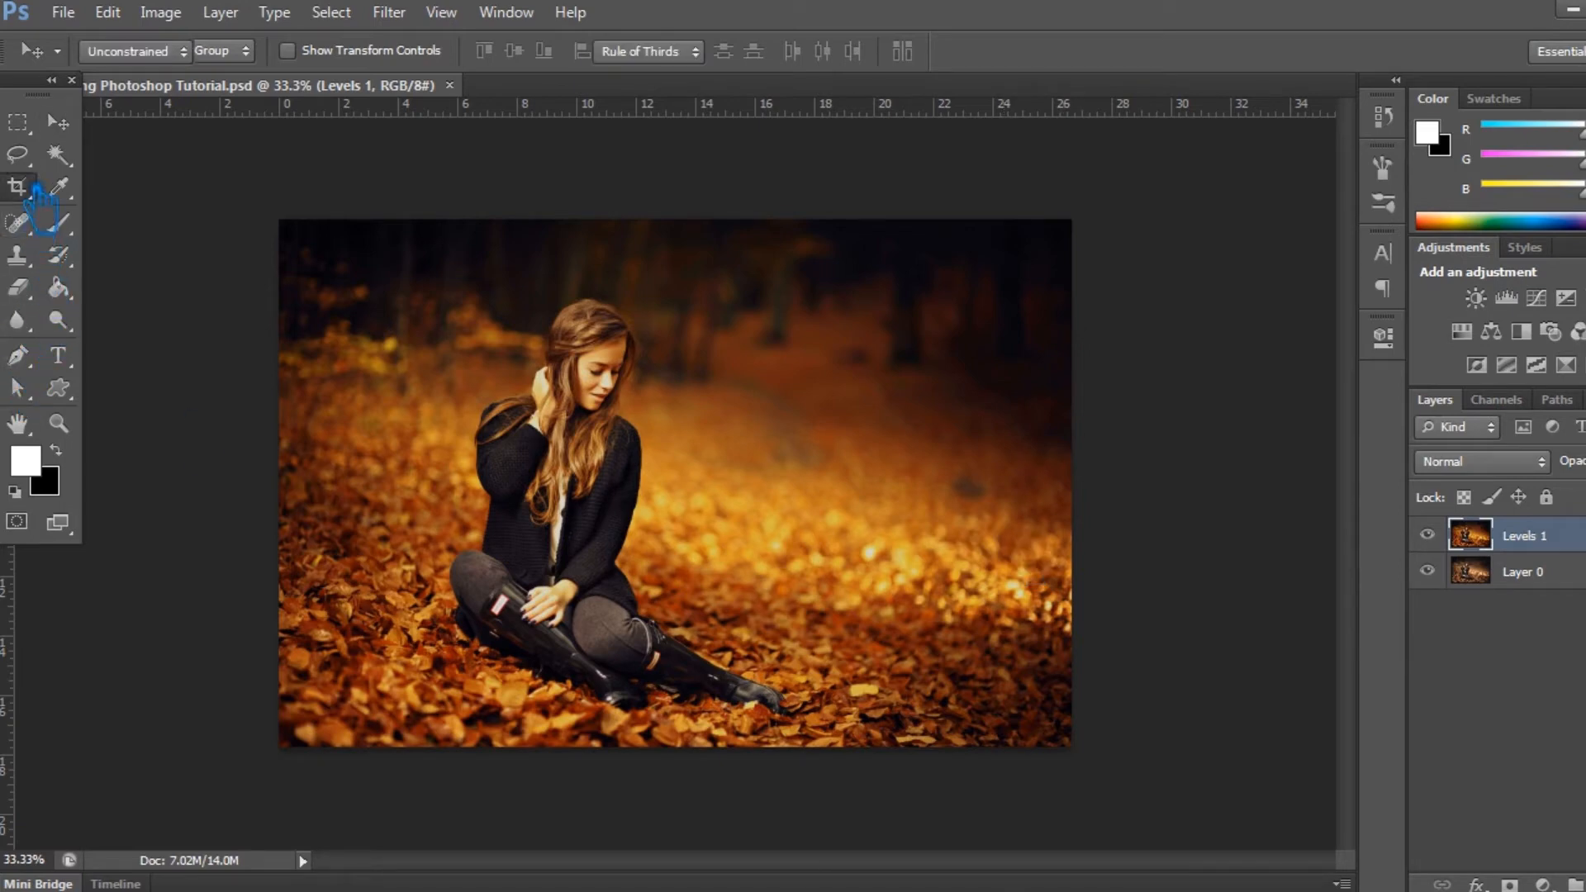
left_click_drag(1102, 507, 1347, 514)
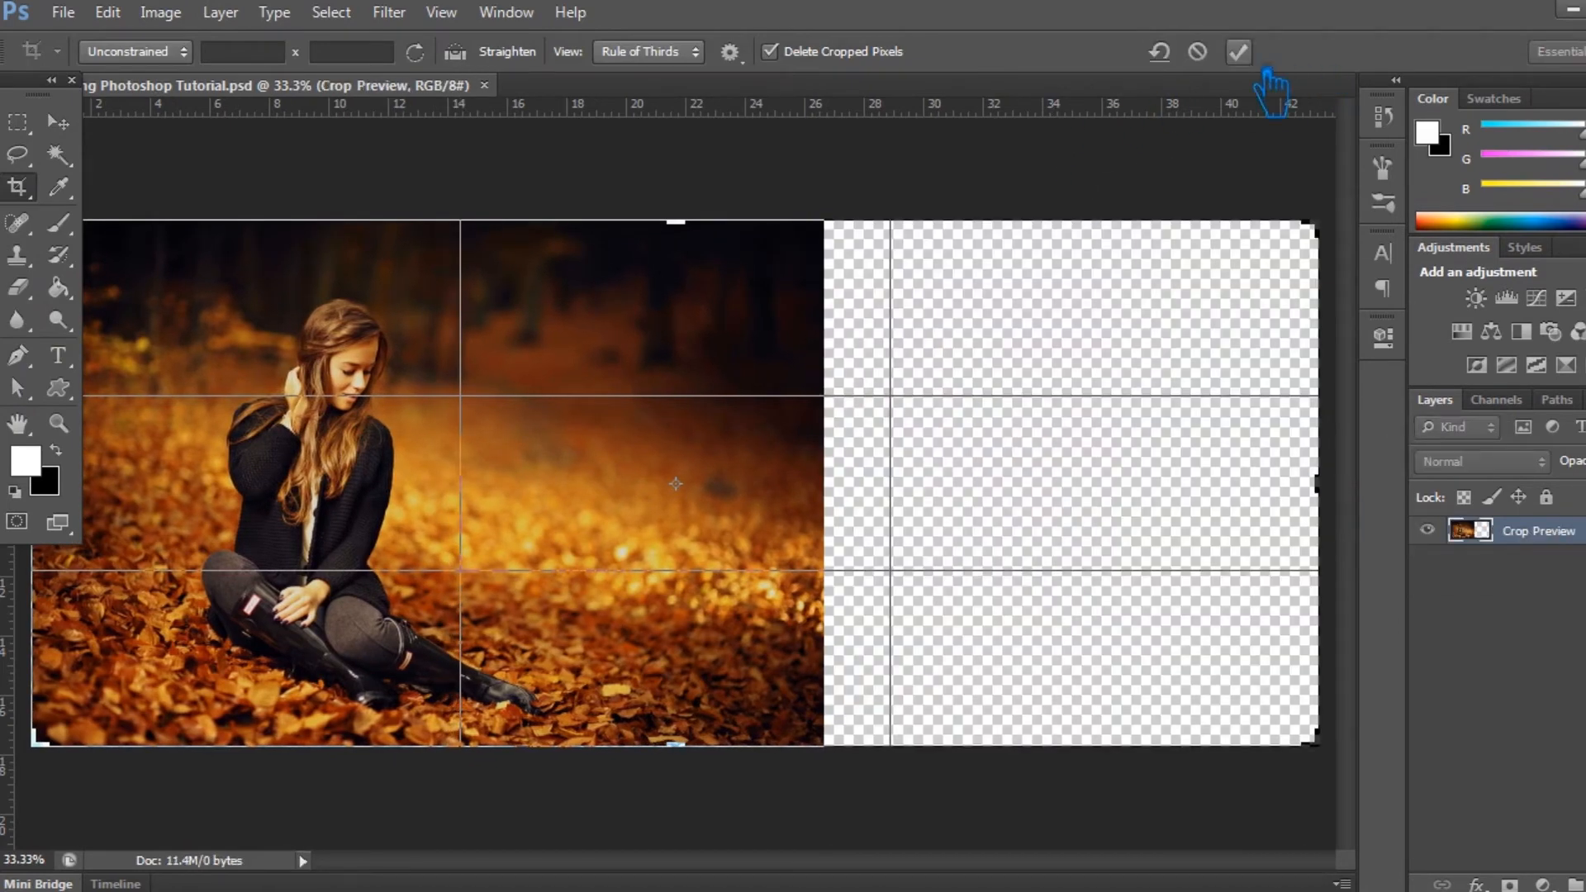
left_click(1238, 52)
Move the original photo on Layer 0 horizontally to X 2421 px, Y 639 px, and place the layer above Levels 1.
left_click(1537, 559)
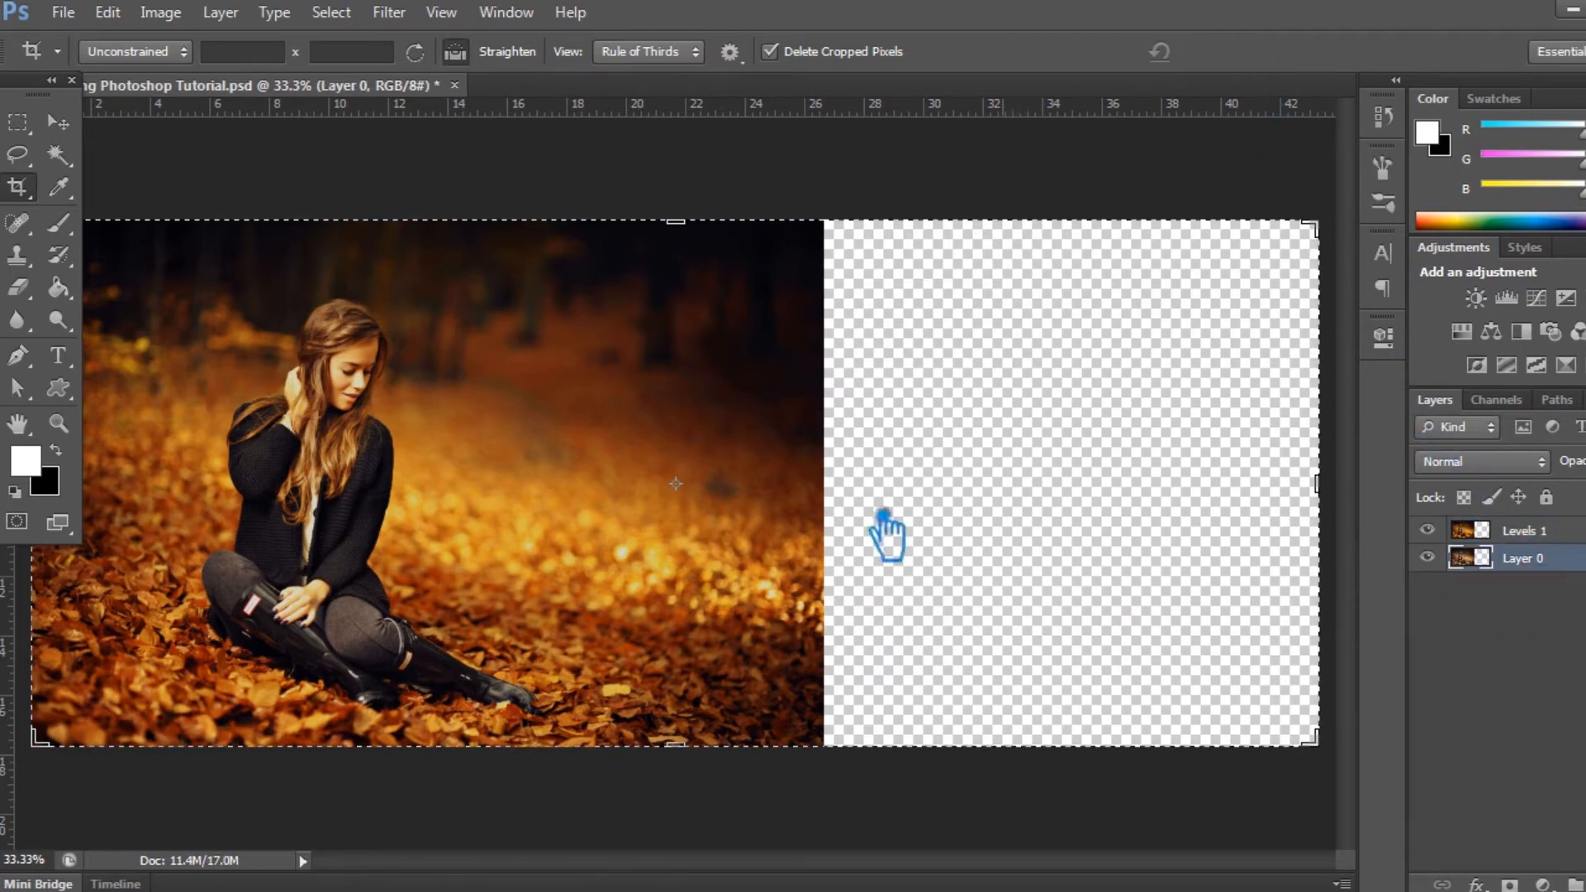
key("ctrl+t")
left_click_drag(409, 438, 1021, 494)
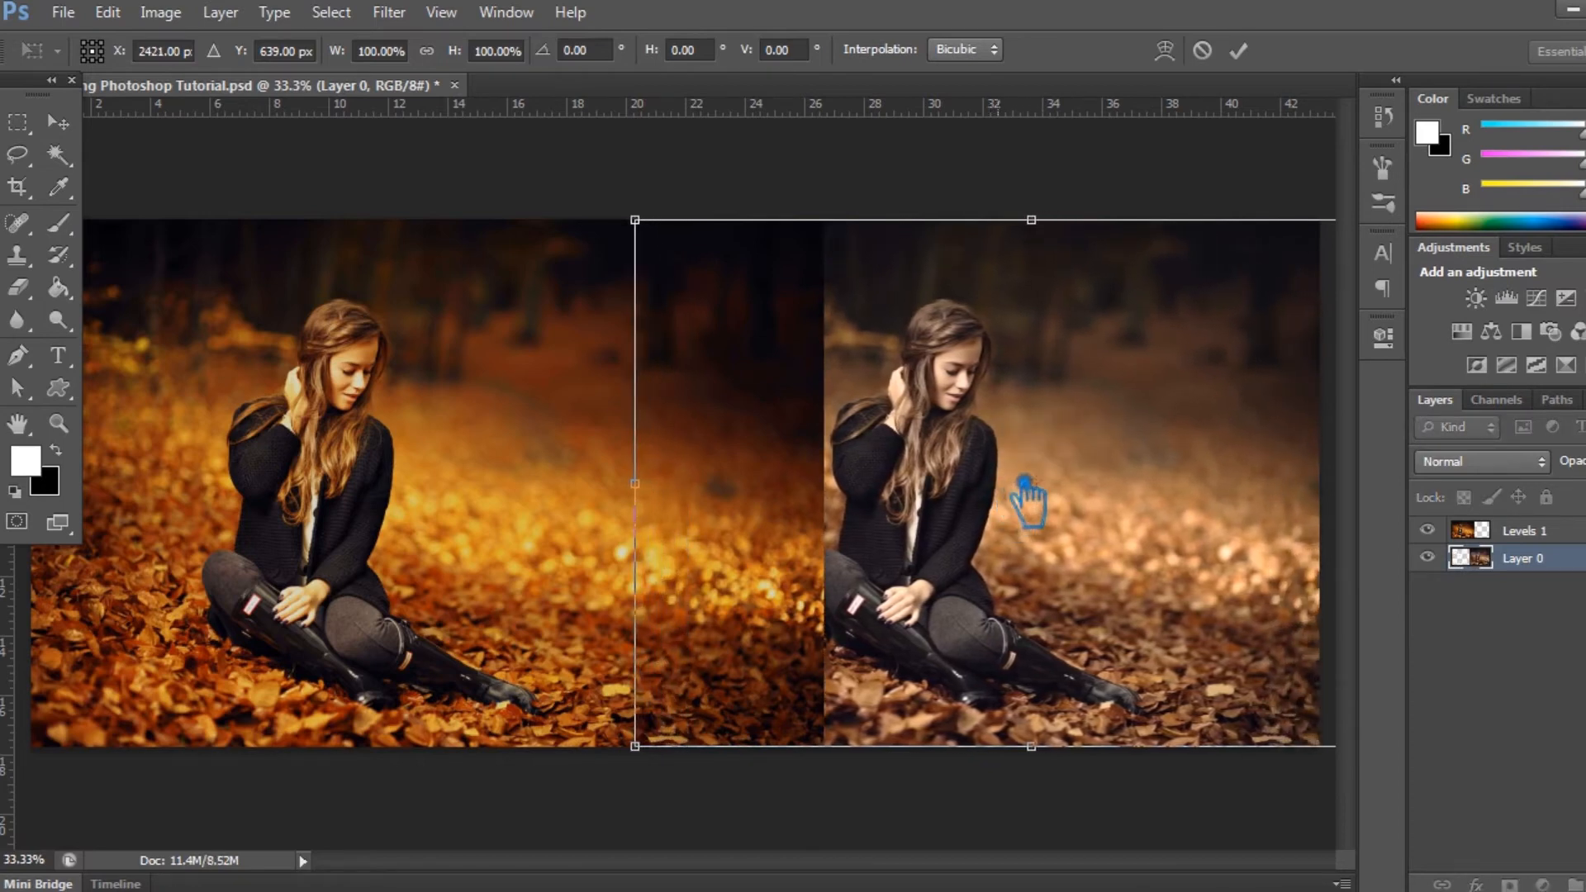
left_click(1239, 51)
left_click_drag(1523, 558, 1534, 535)
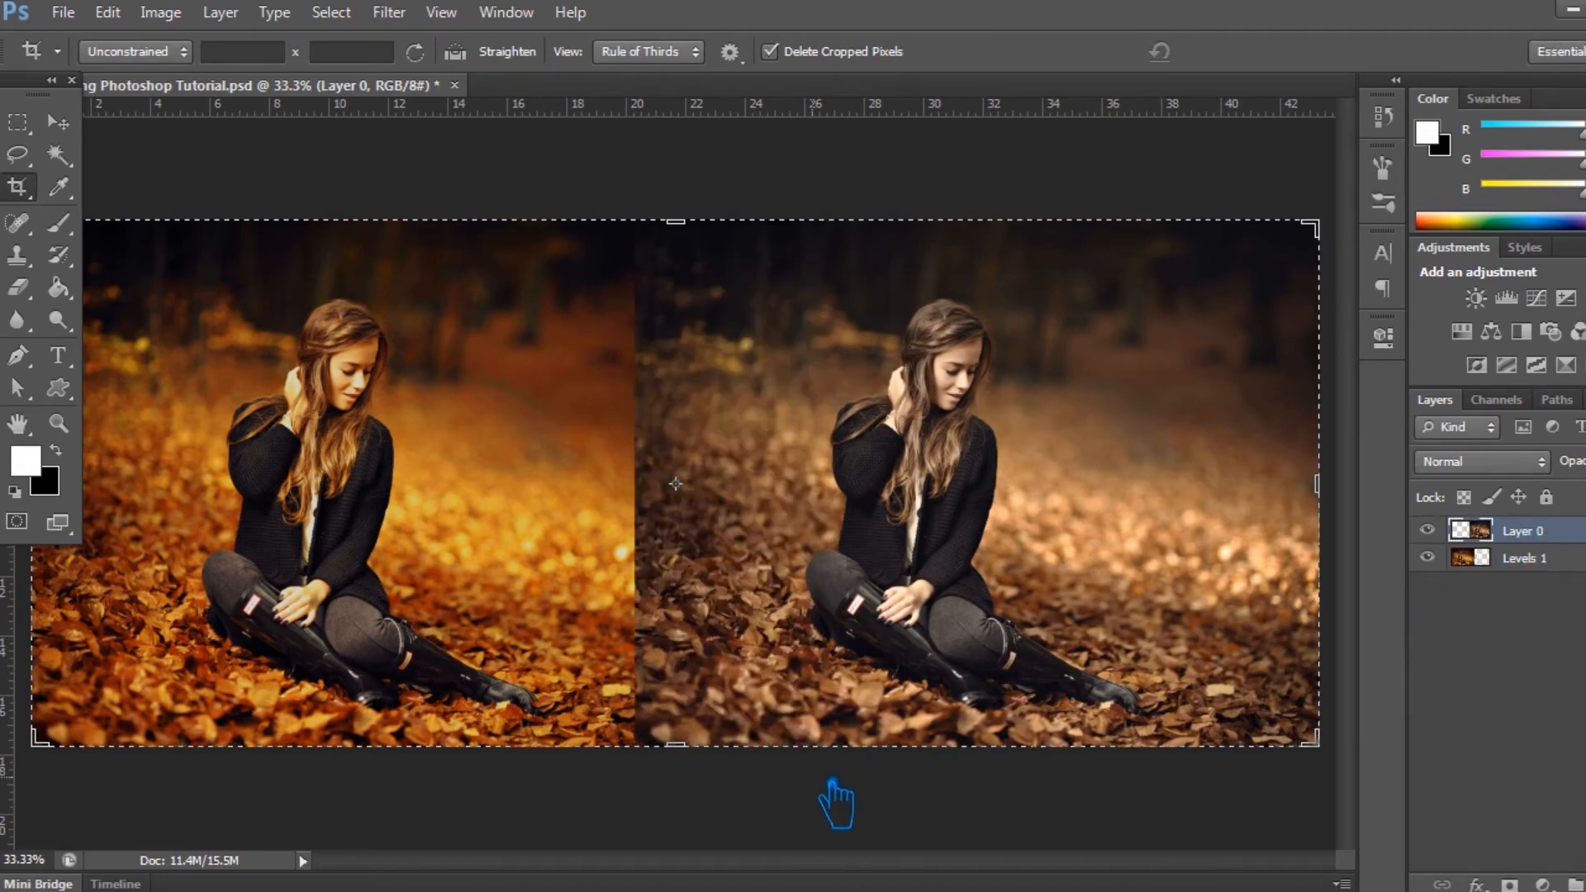
Crop a narrow strip off the right edge of the side-by-side canvas and return to the Move tool.
left_click(60, 124)
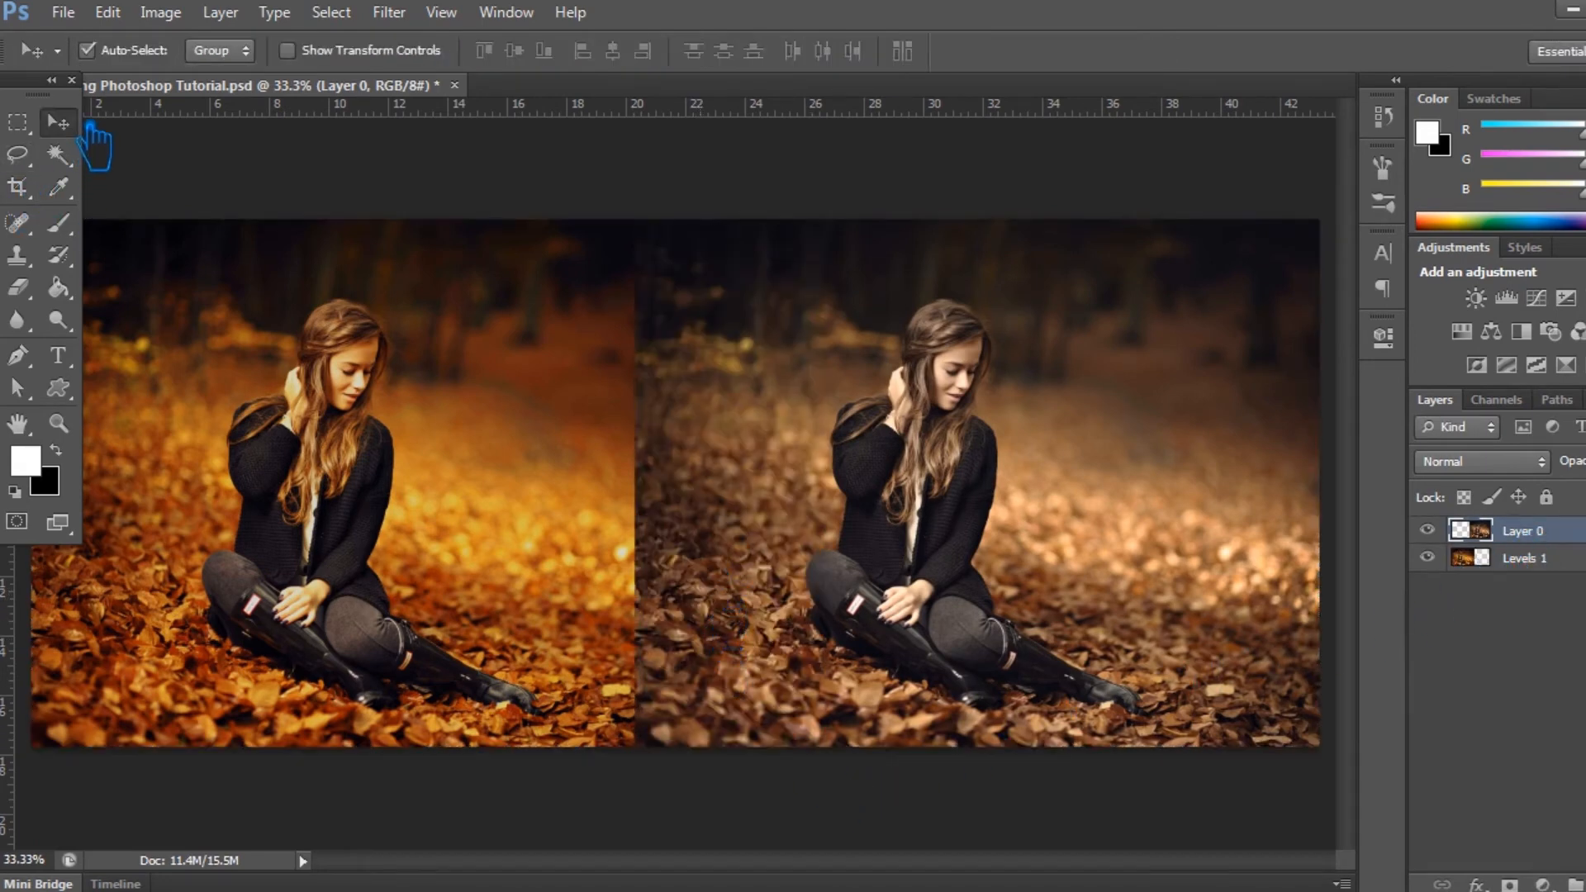
left_click(419, 473)
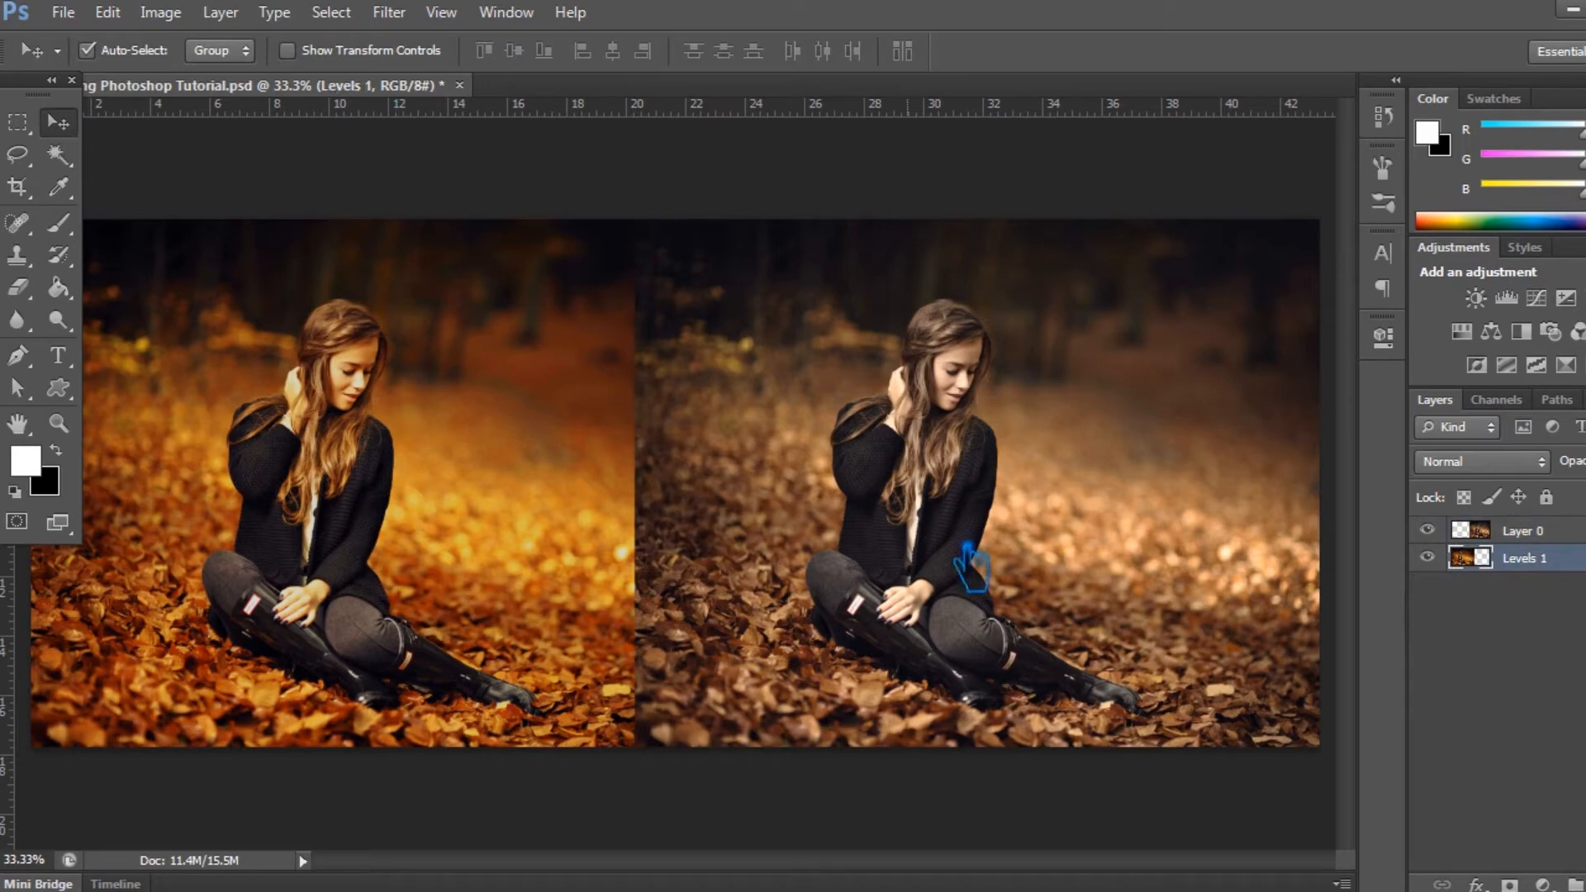
left_click(17, 186)
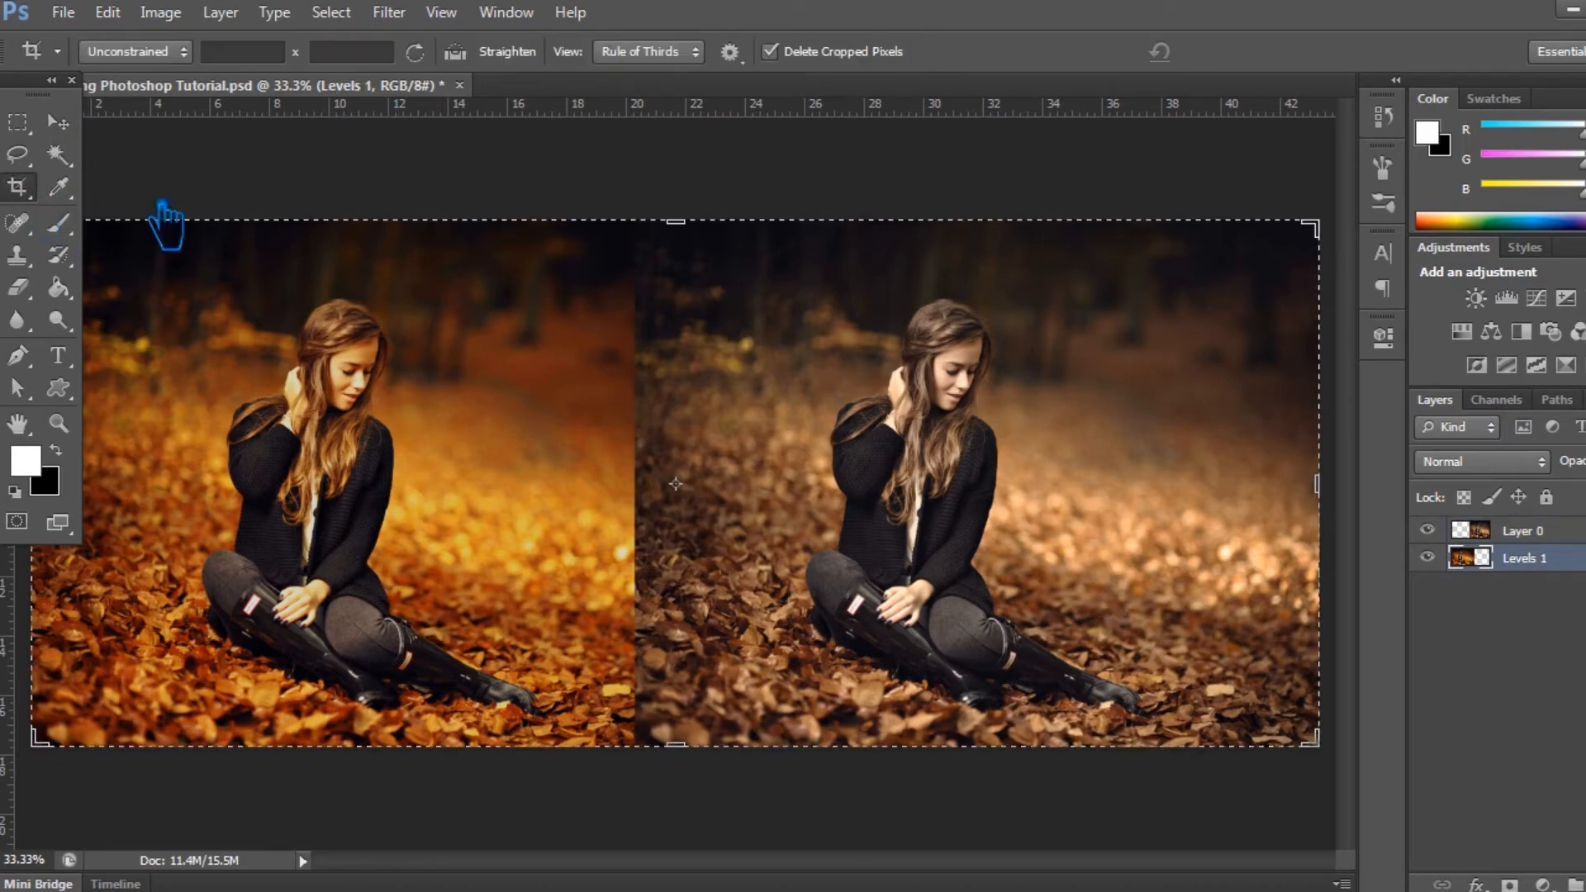
left_click_drag(1352, 510, 1319, 505)
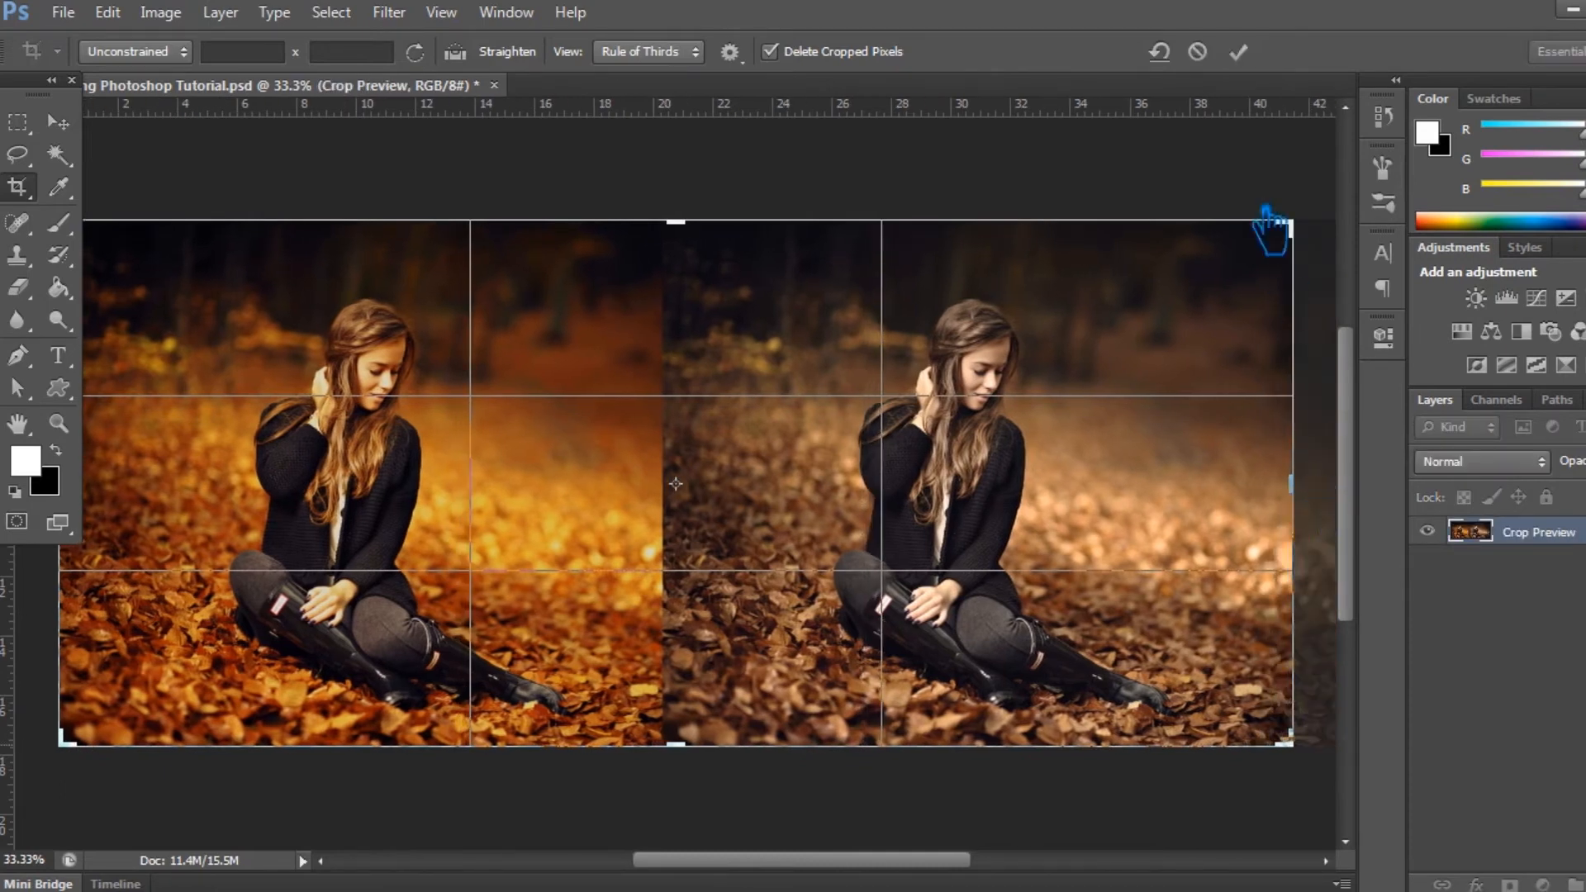
left_click(1237, 51)
left_click(62, 122)
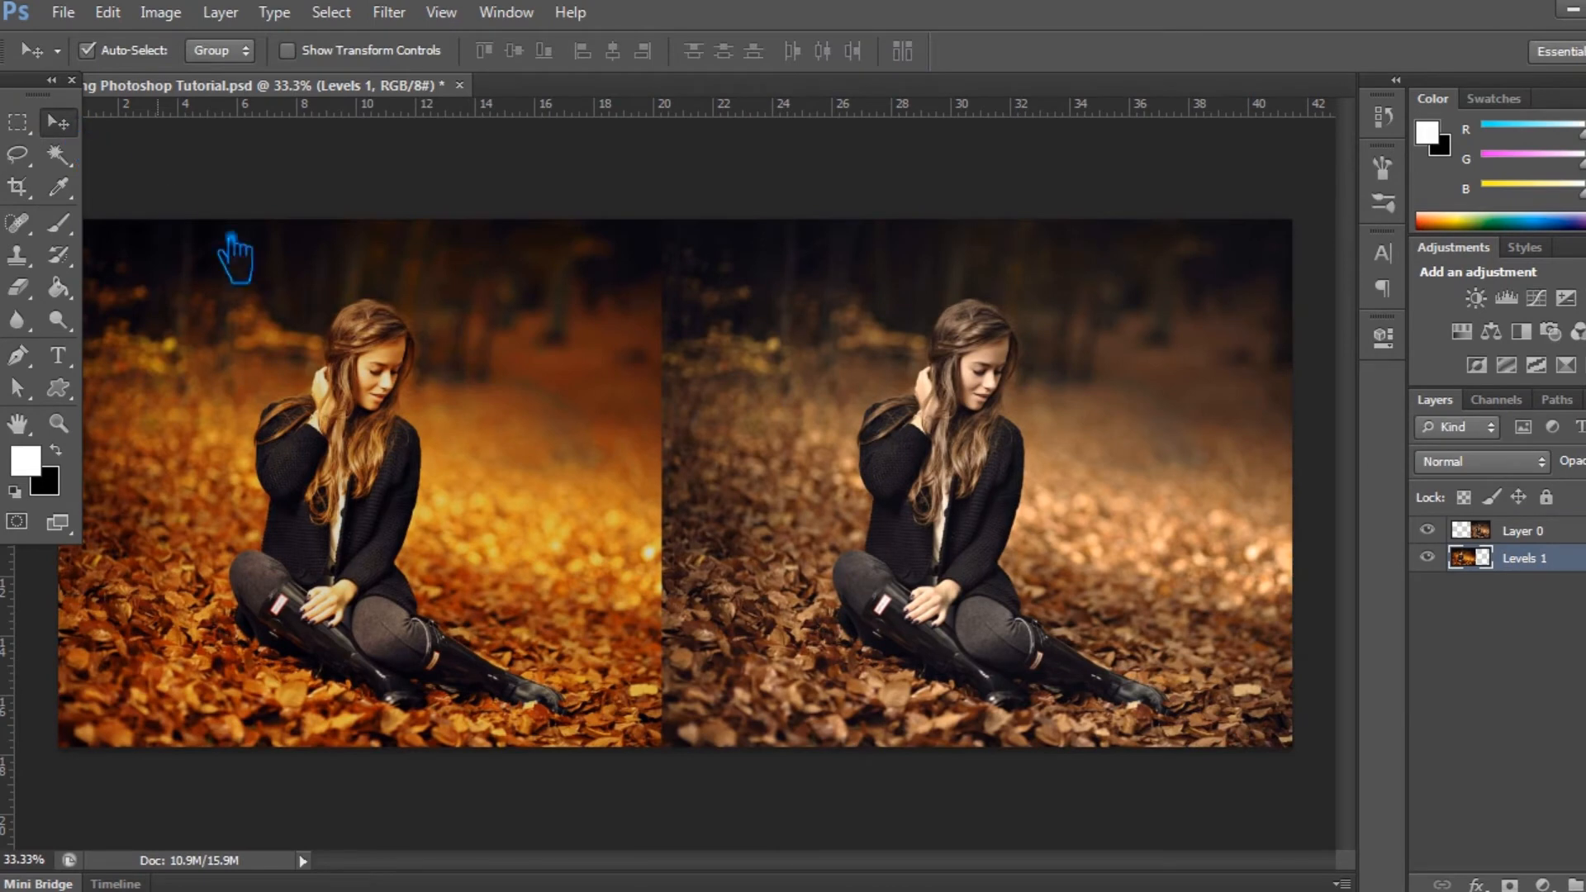
Flip Layer 0 and Levels 1 together horizontally, deselect them and save the document.
left_click(1524, 533, "shift")
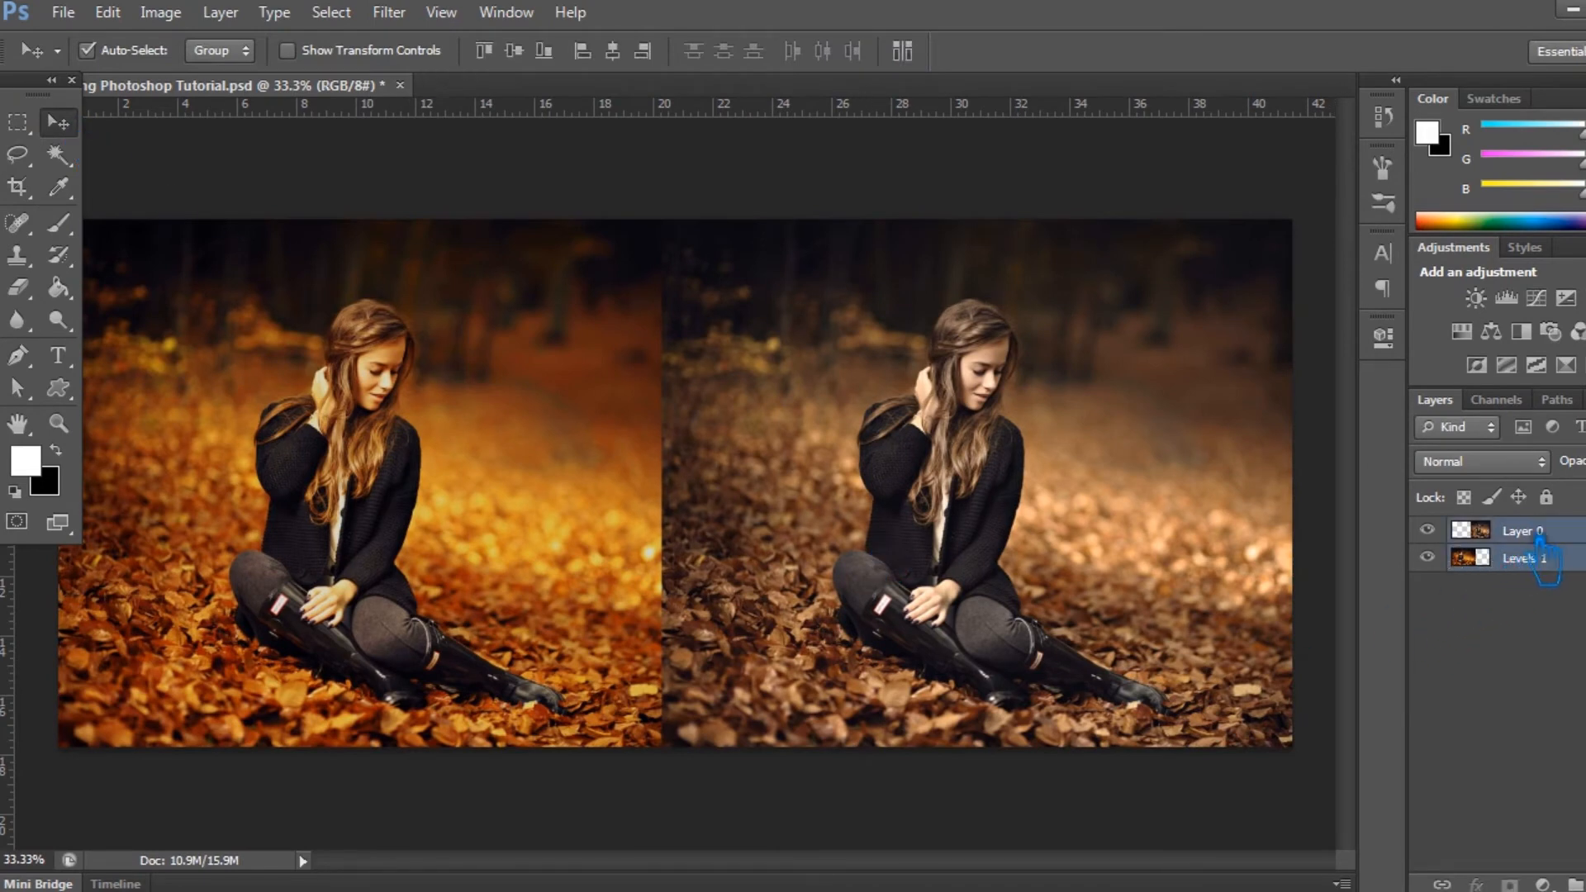
left_click(122, 15)
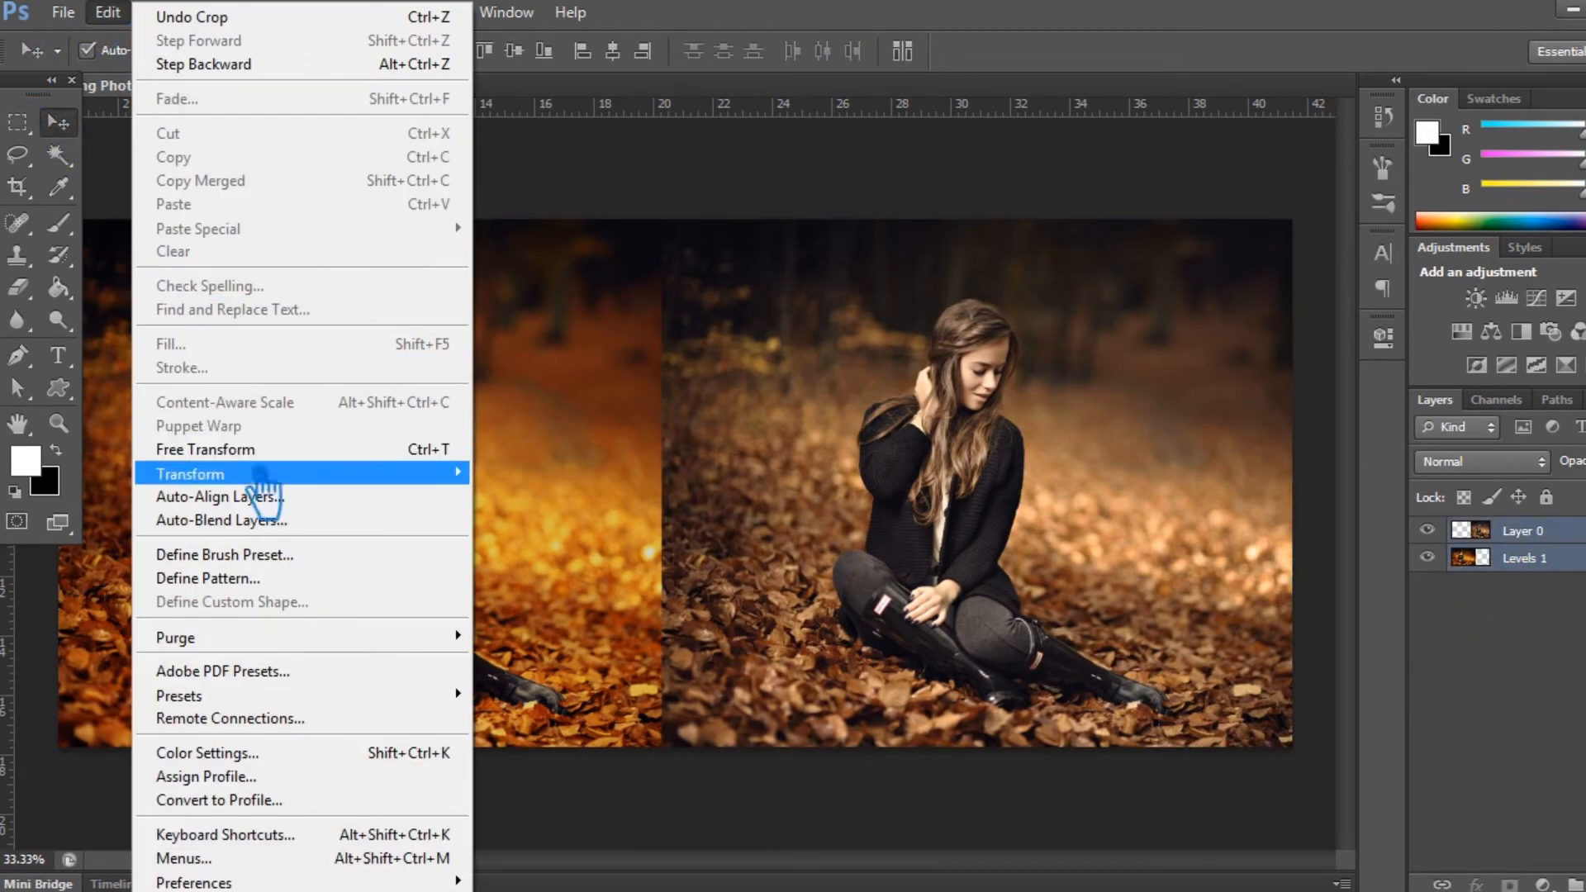
mouse_move(370, 479)
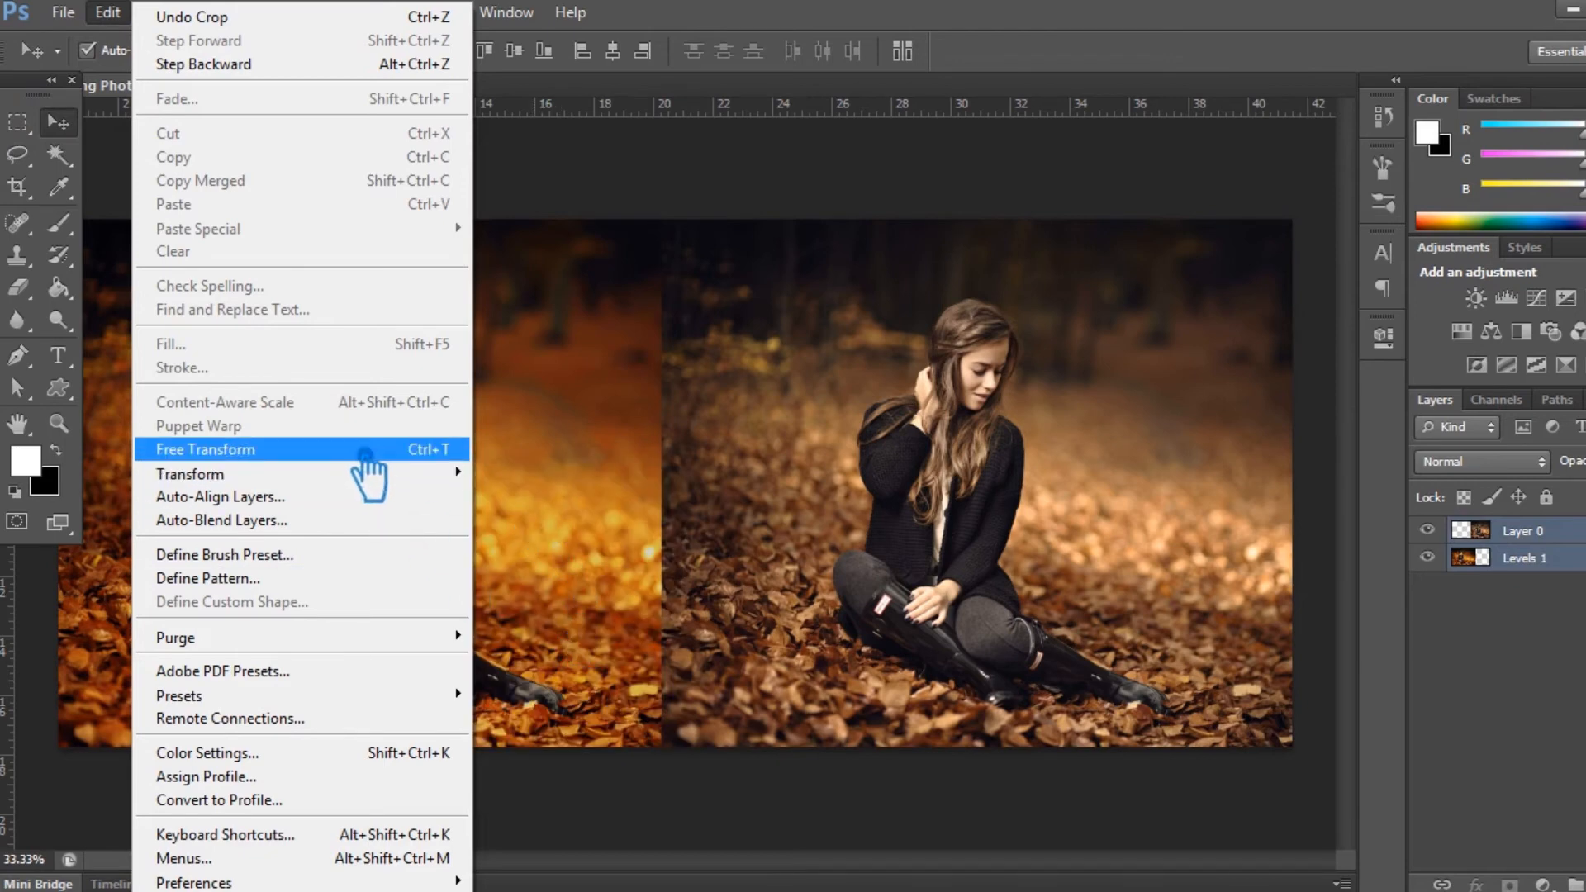
left_click(595, 742)
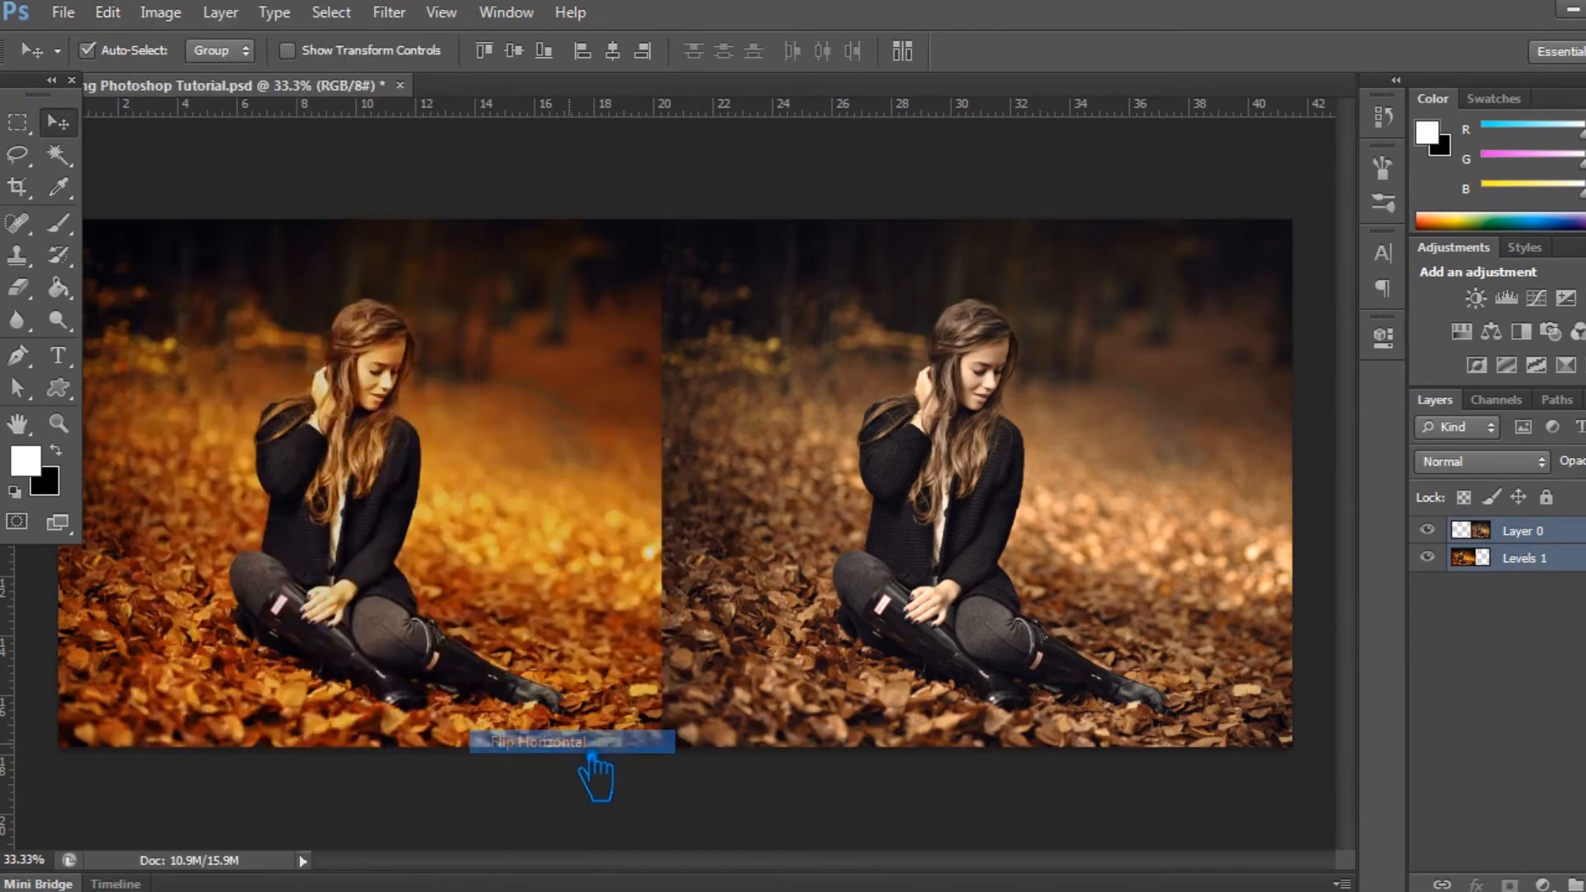
left_click(646, 848)
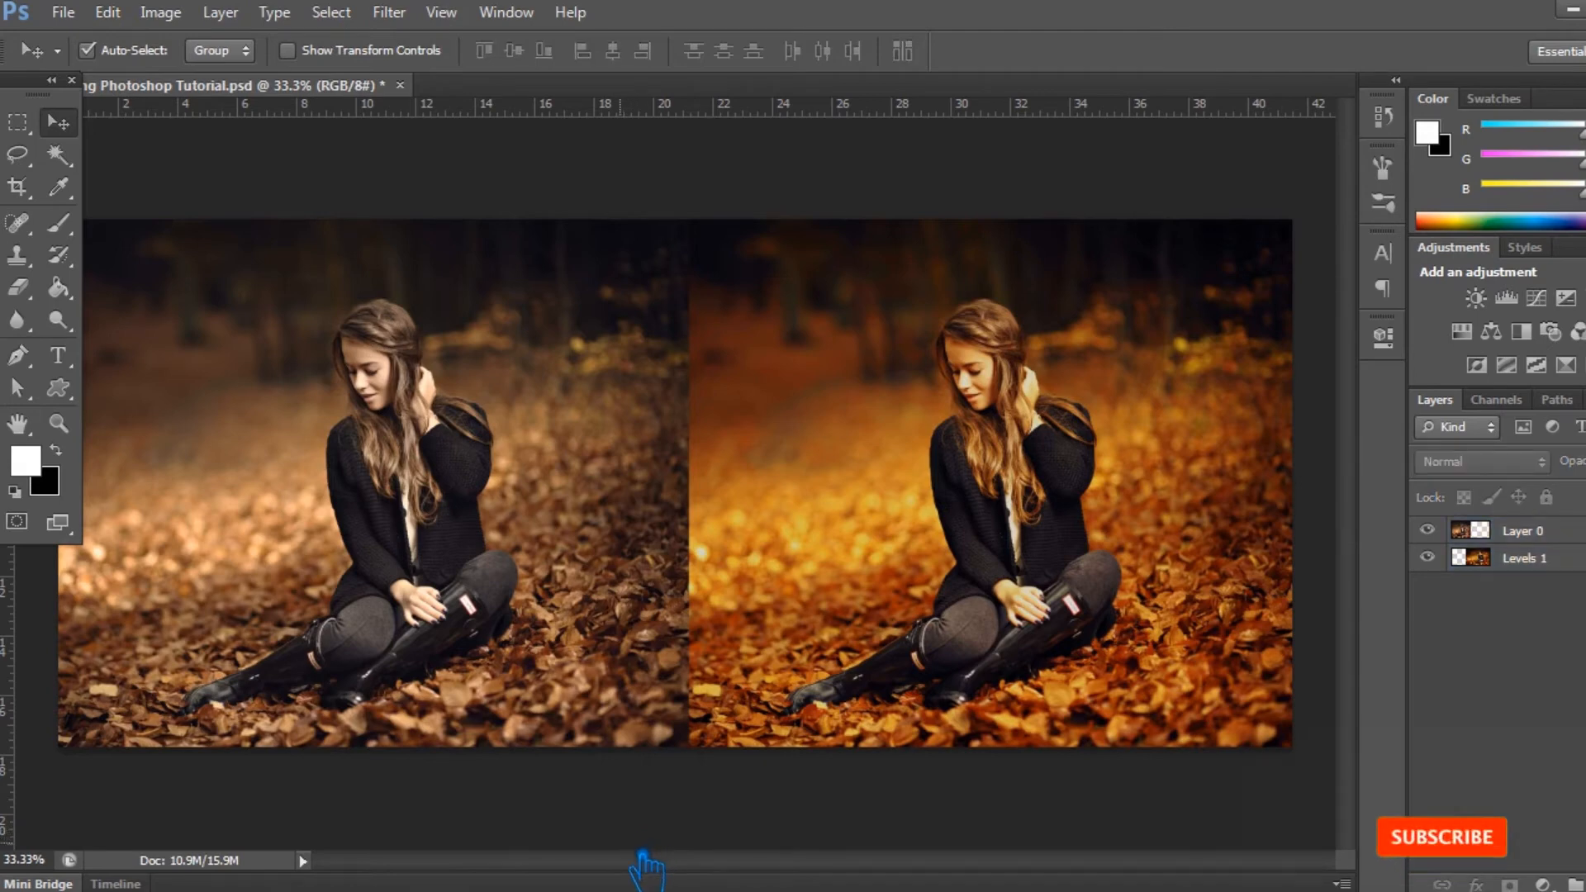
key("ctrl+s")
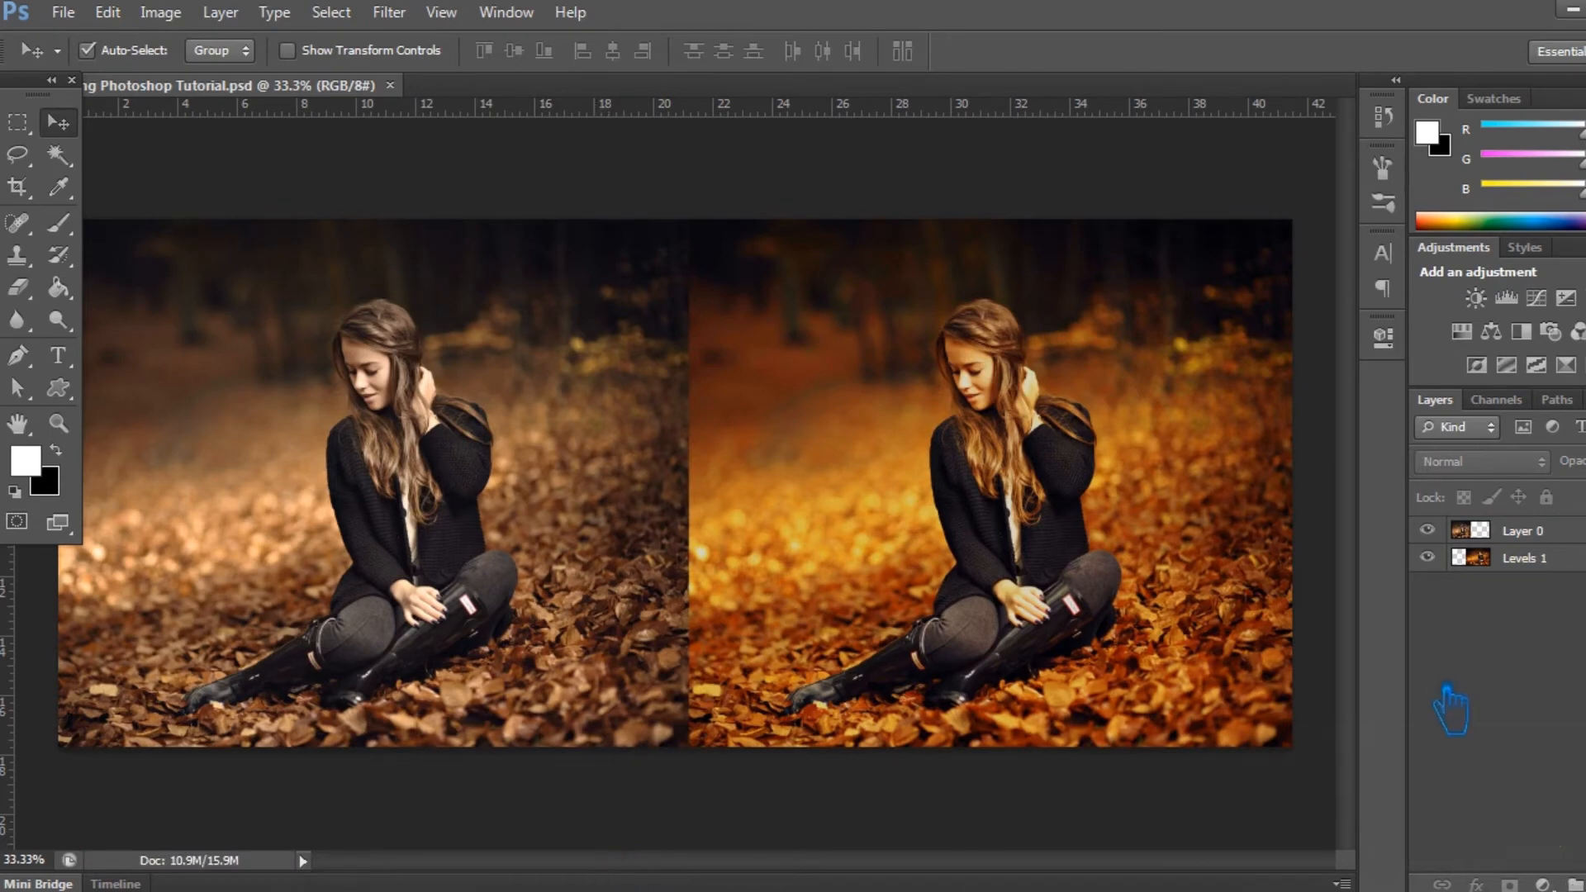
Add a new layer above Layer 0 and start a text line in the dark upper area of the original photo.
left_click(480, 492)
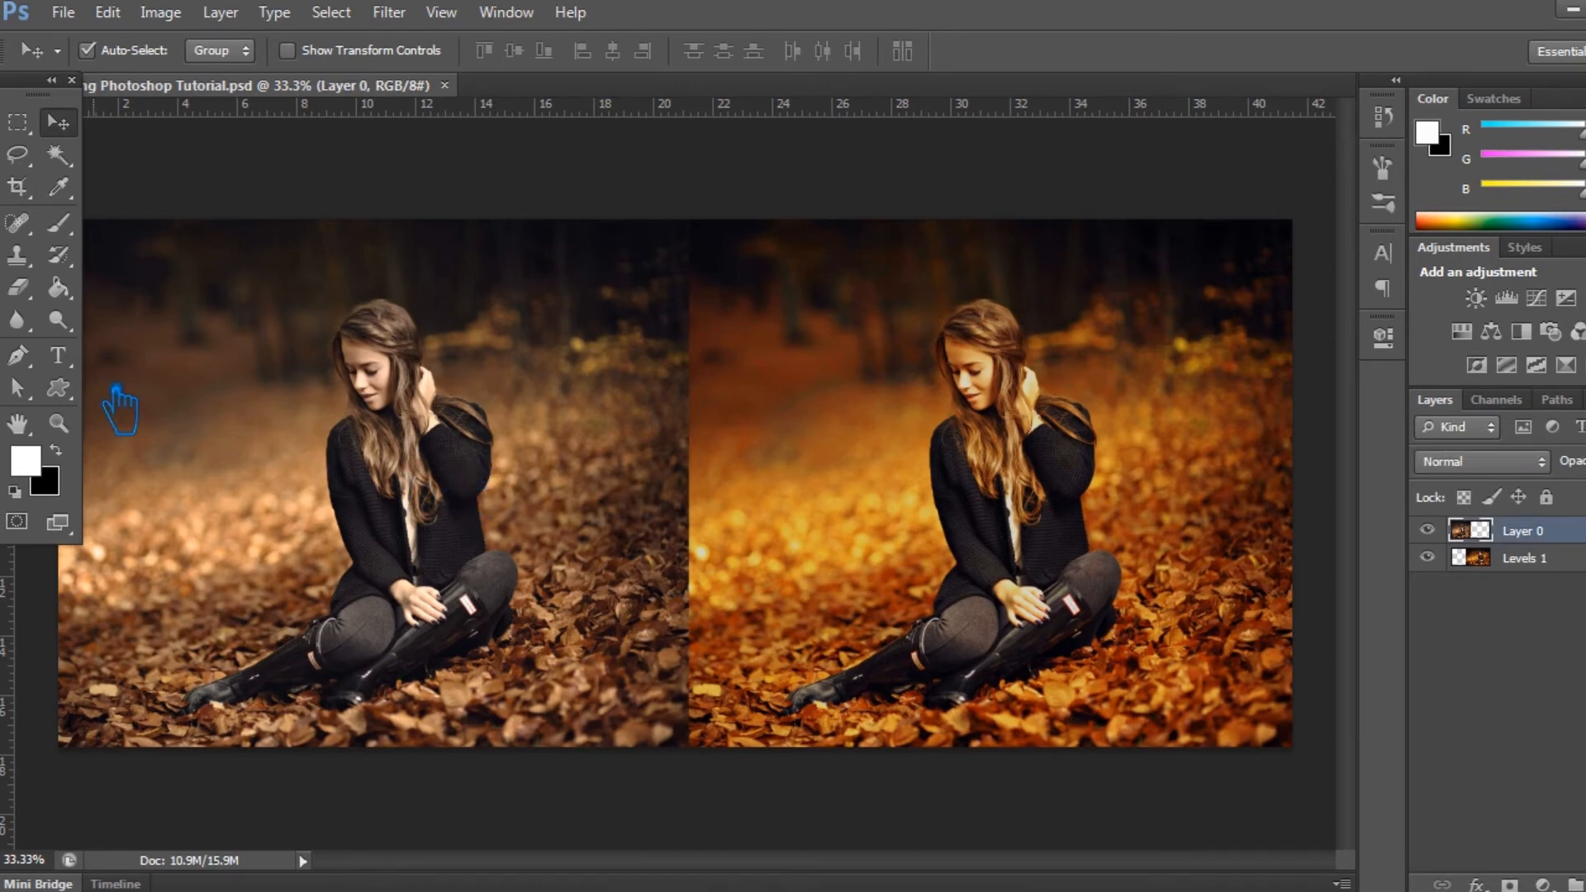
left_click(60, 356)
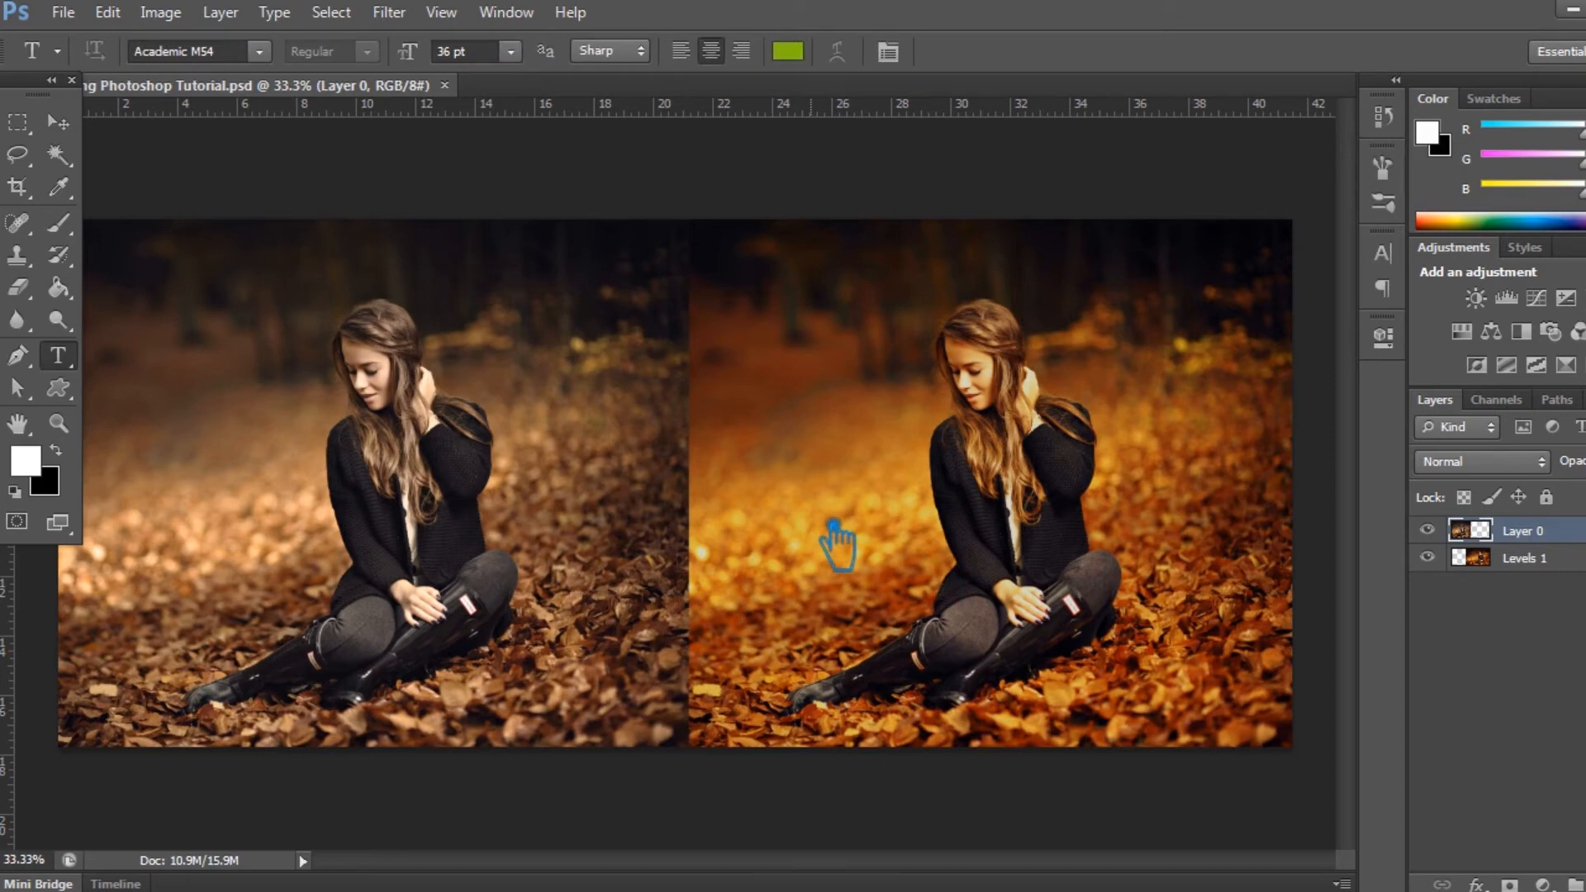
left_click(1585, 886)
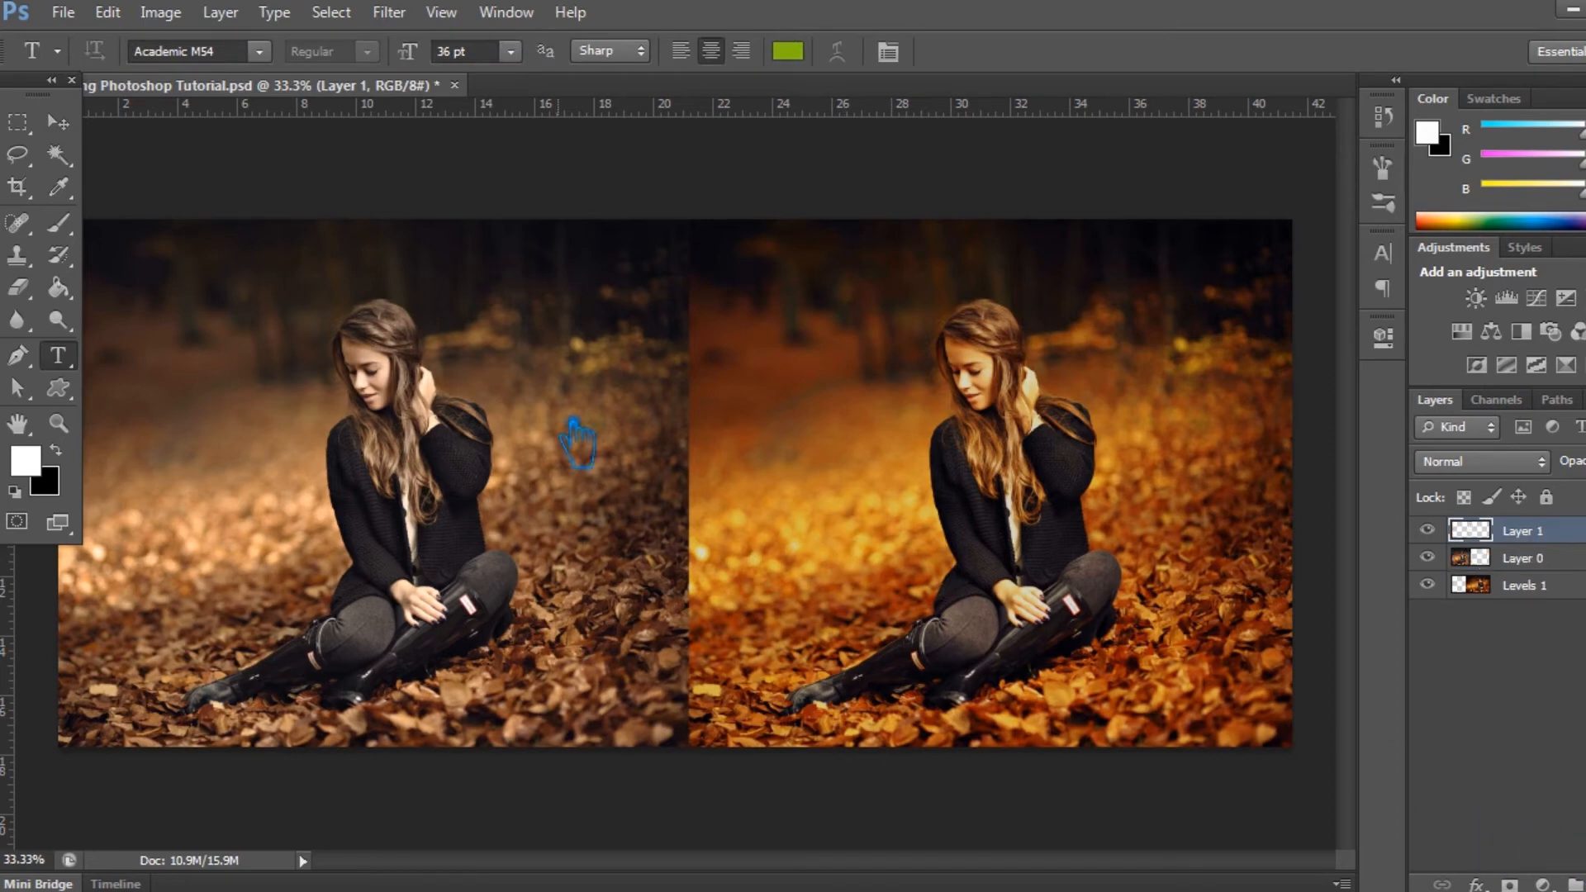
left_click(518, 304)
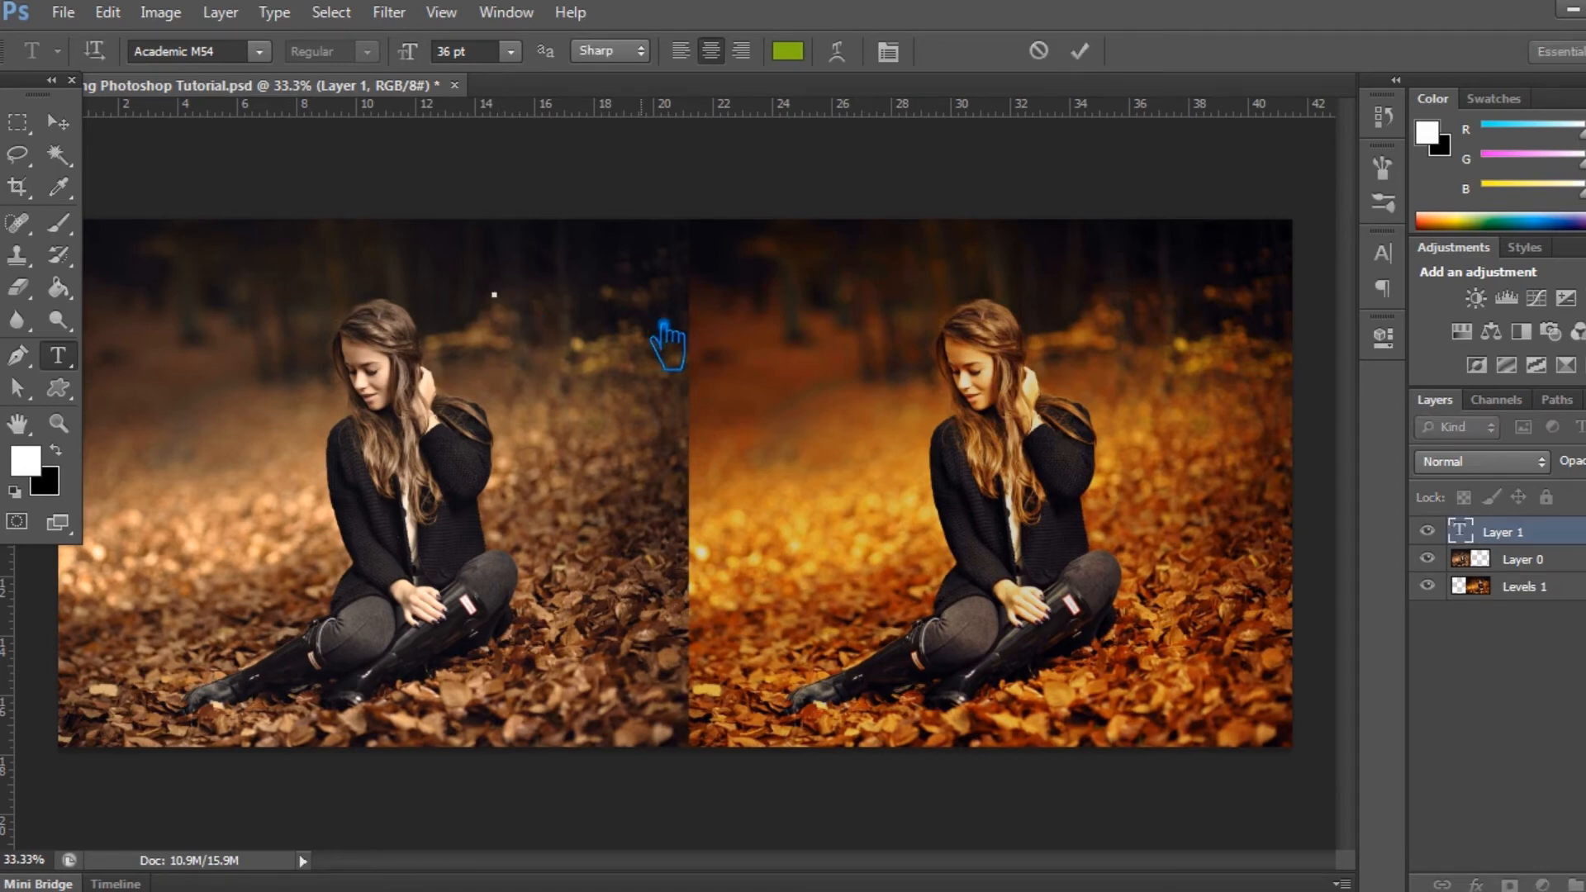
Set the font size to 100 pt and enter the label BEFORE on the original photo.
left_click(511, 52)
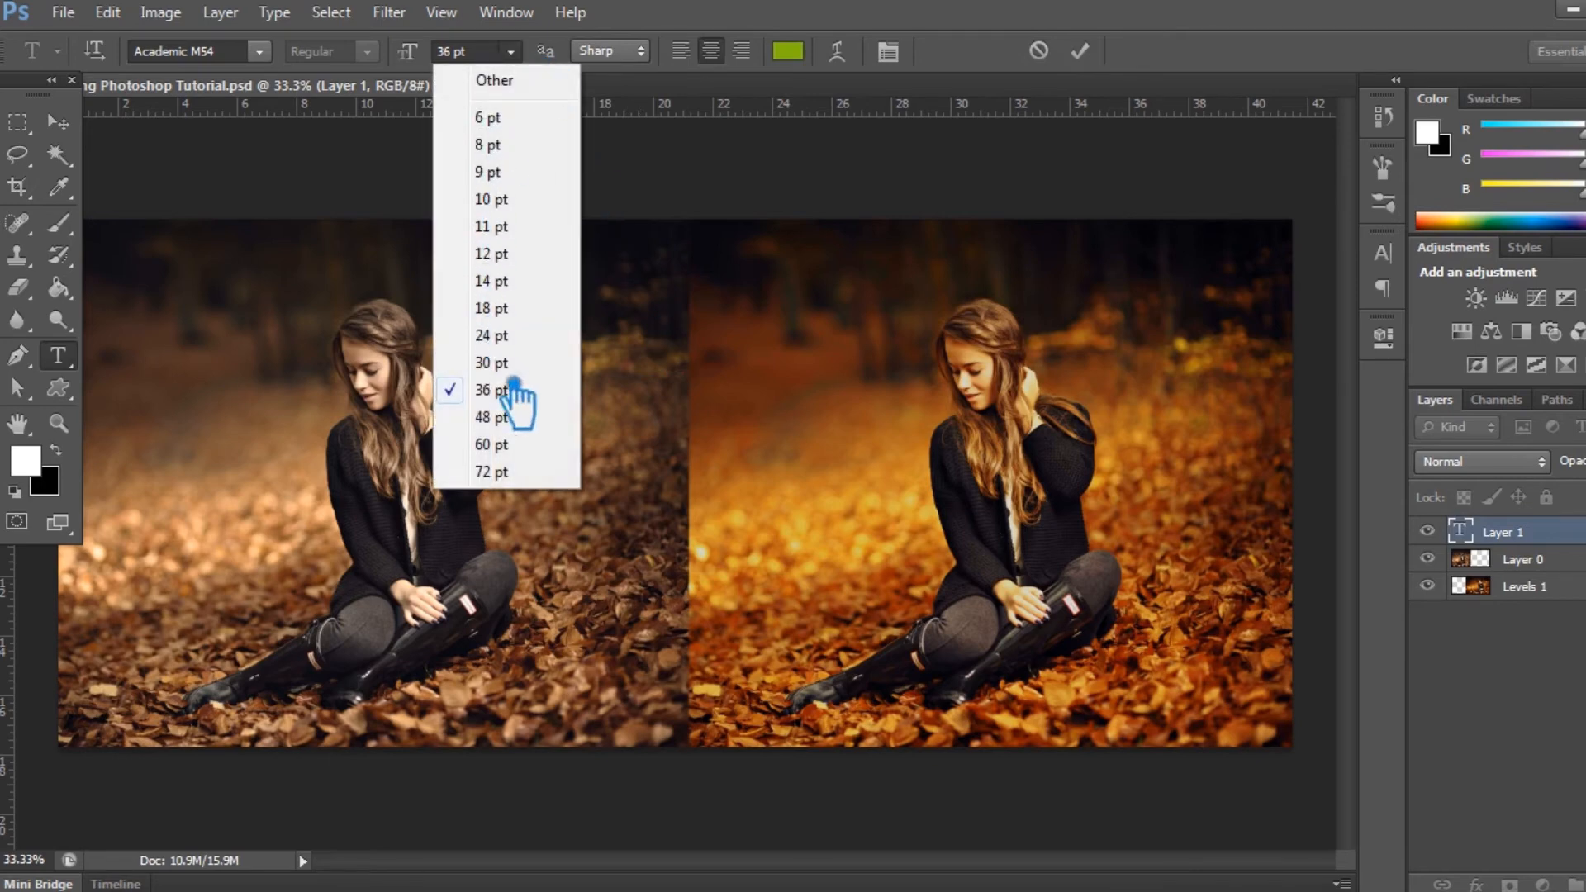
left_click(501, 446)
left_click(511, 51)
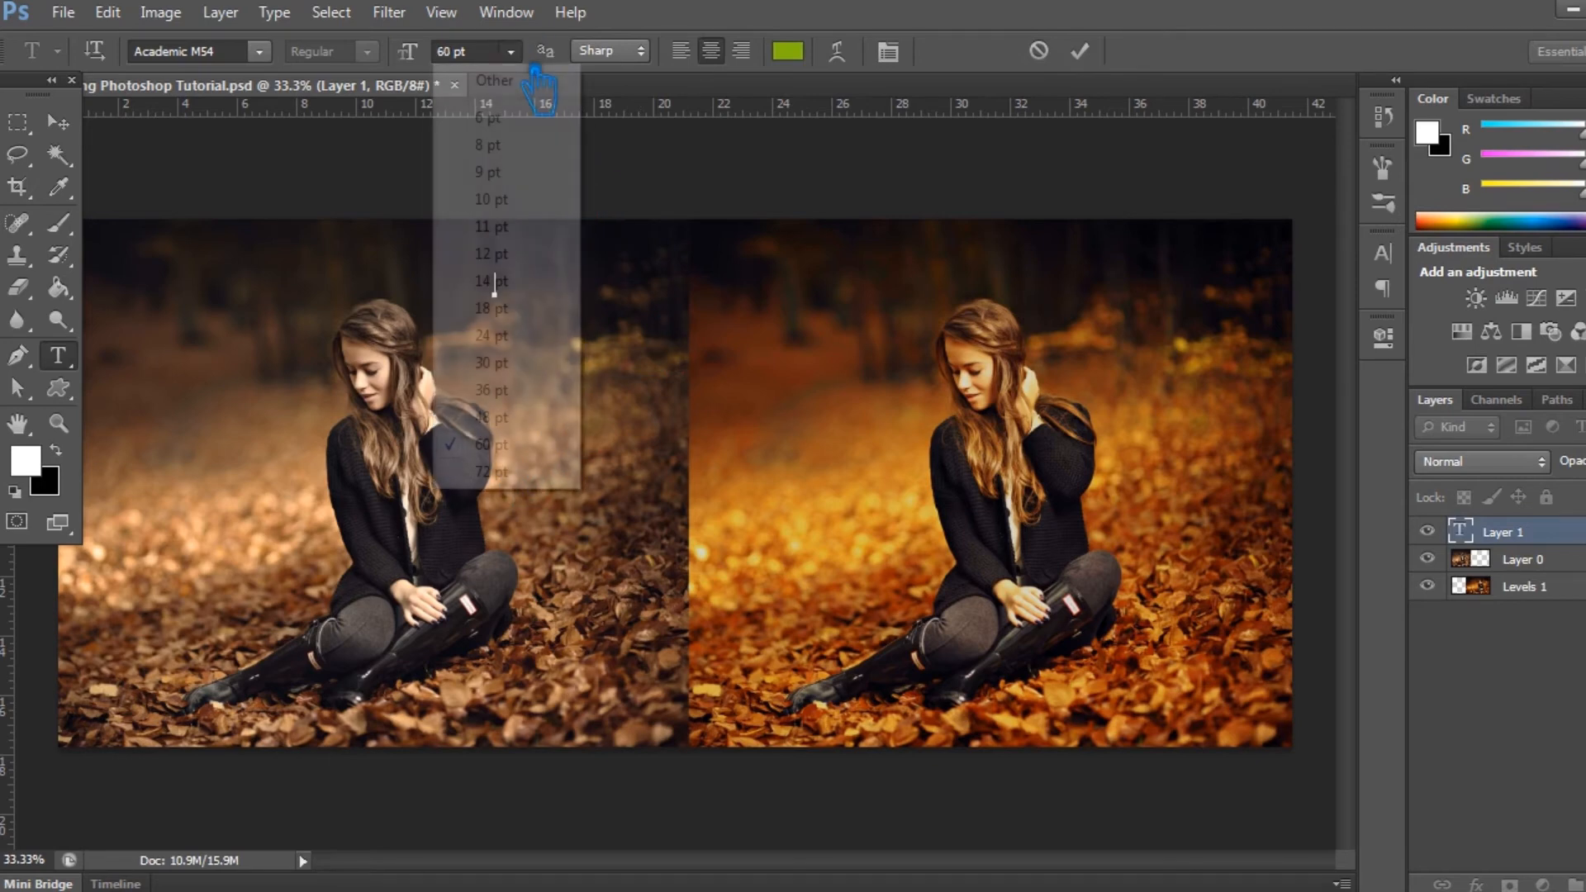
left_click(519, 478)
left_click(448, 52)
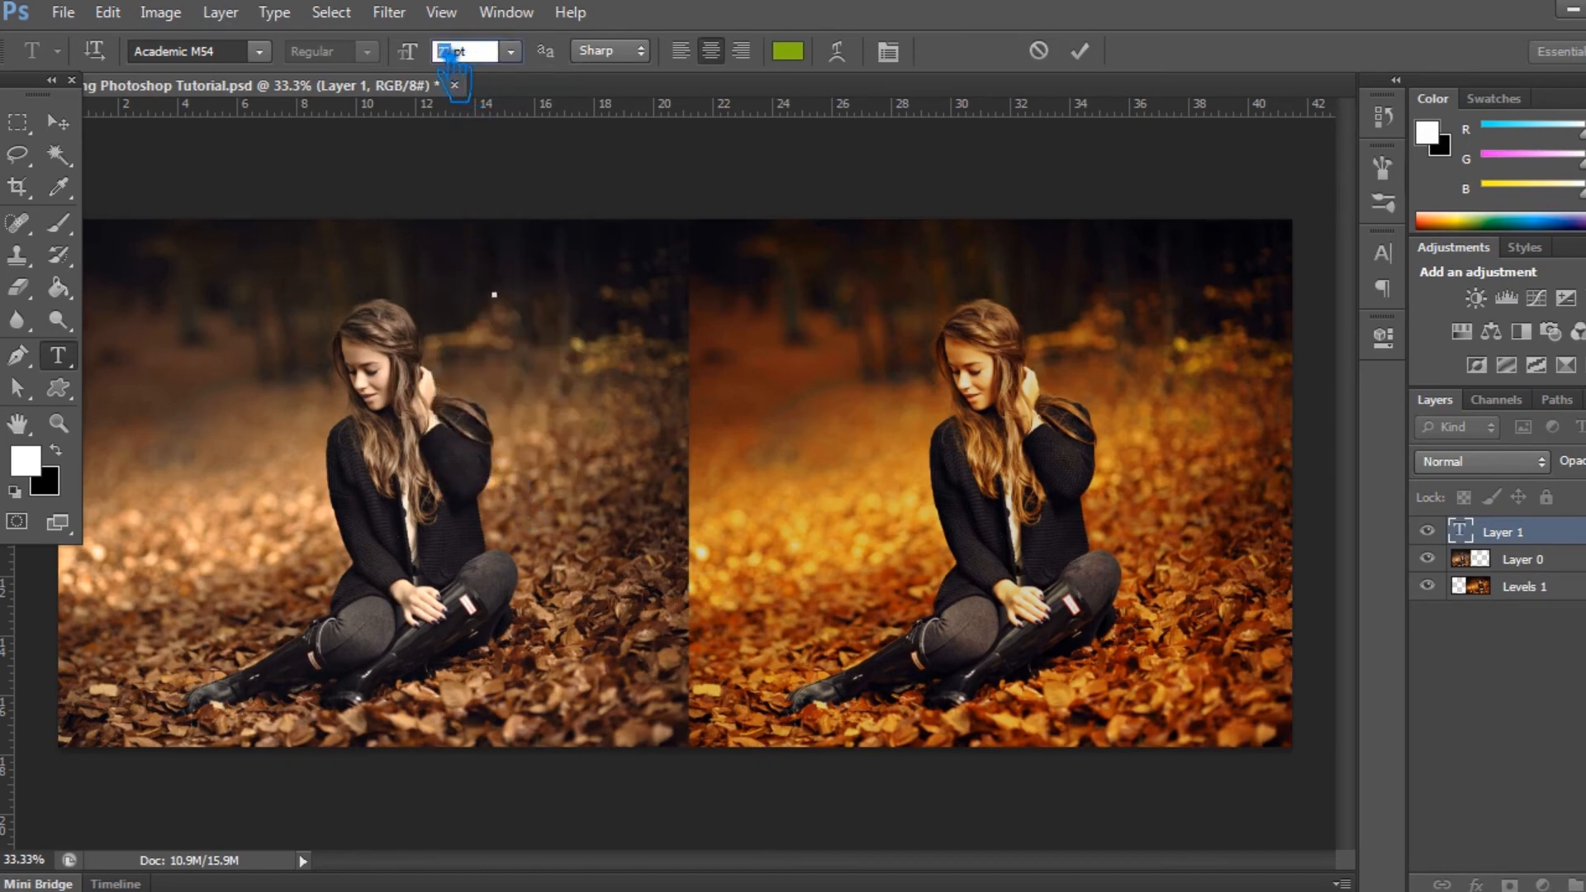
type("100")
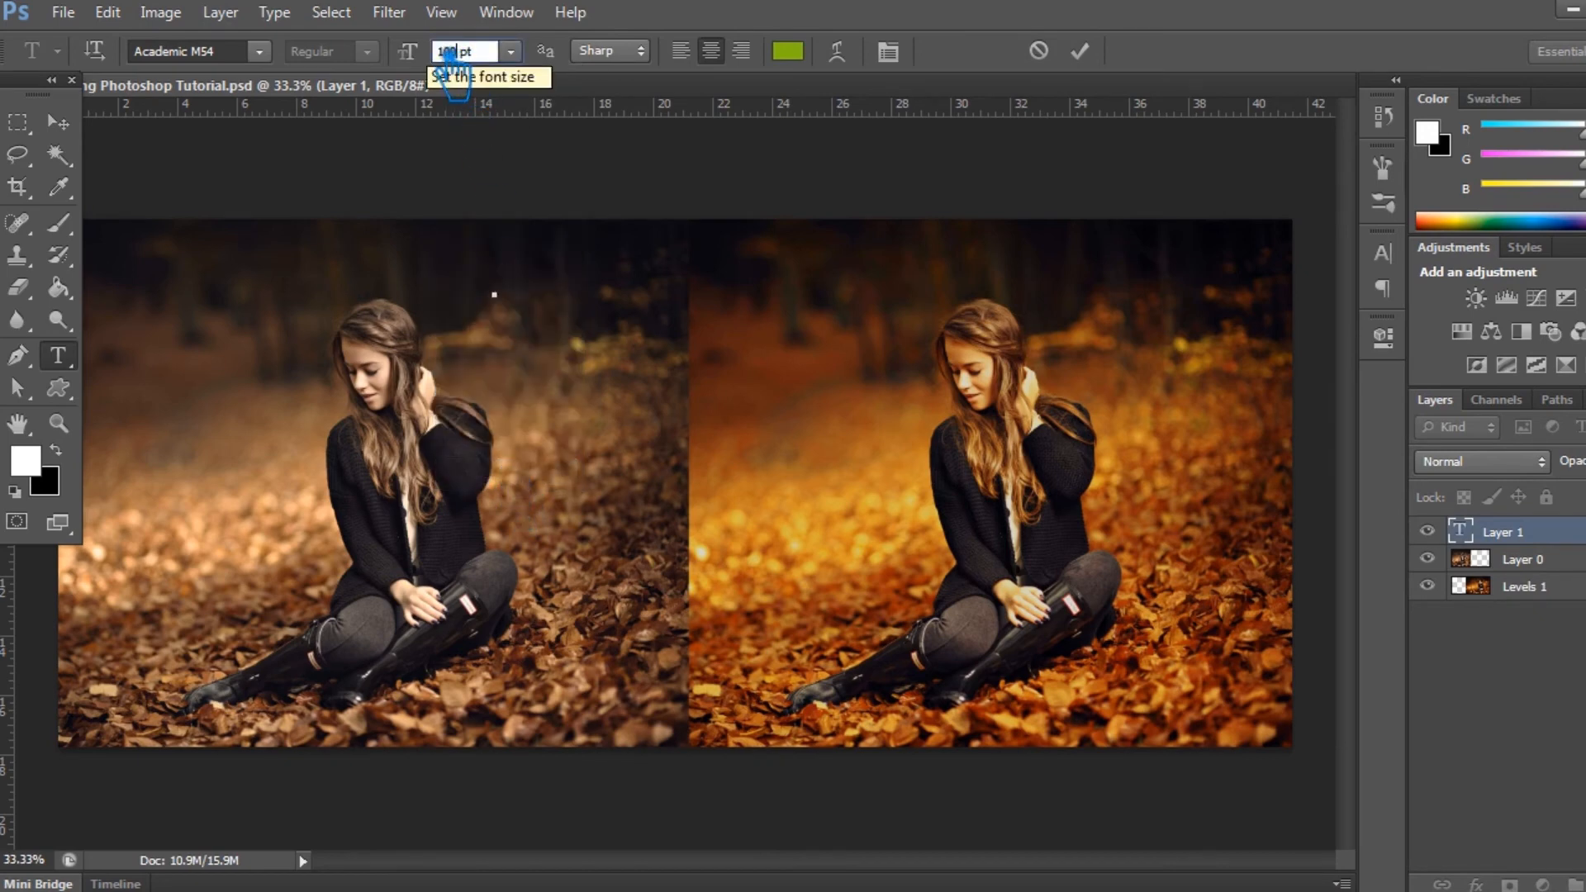
key("Return")
left_click(494, 294)
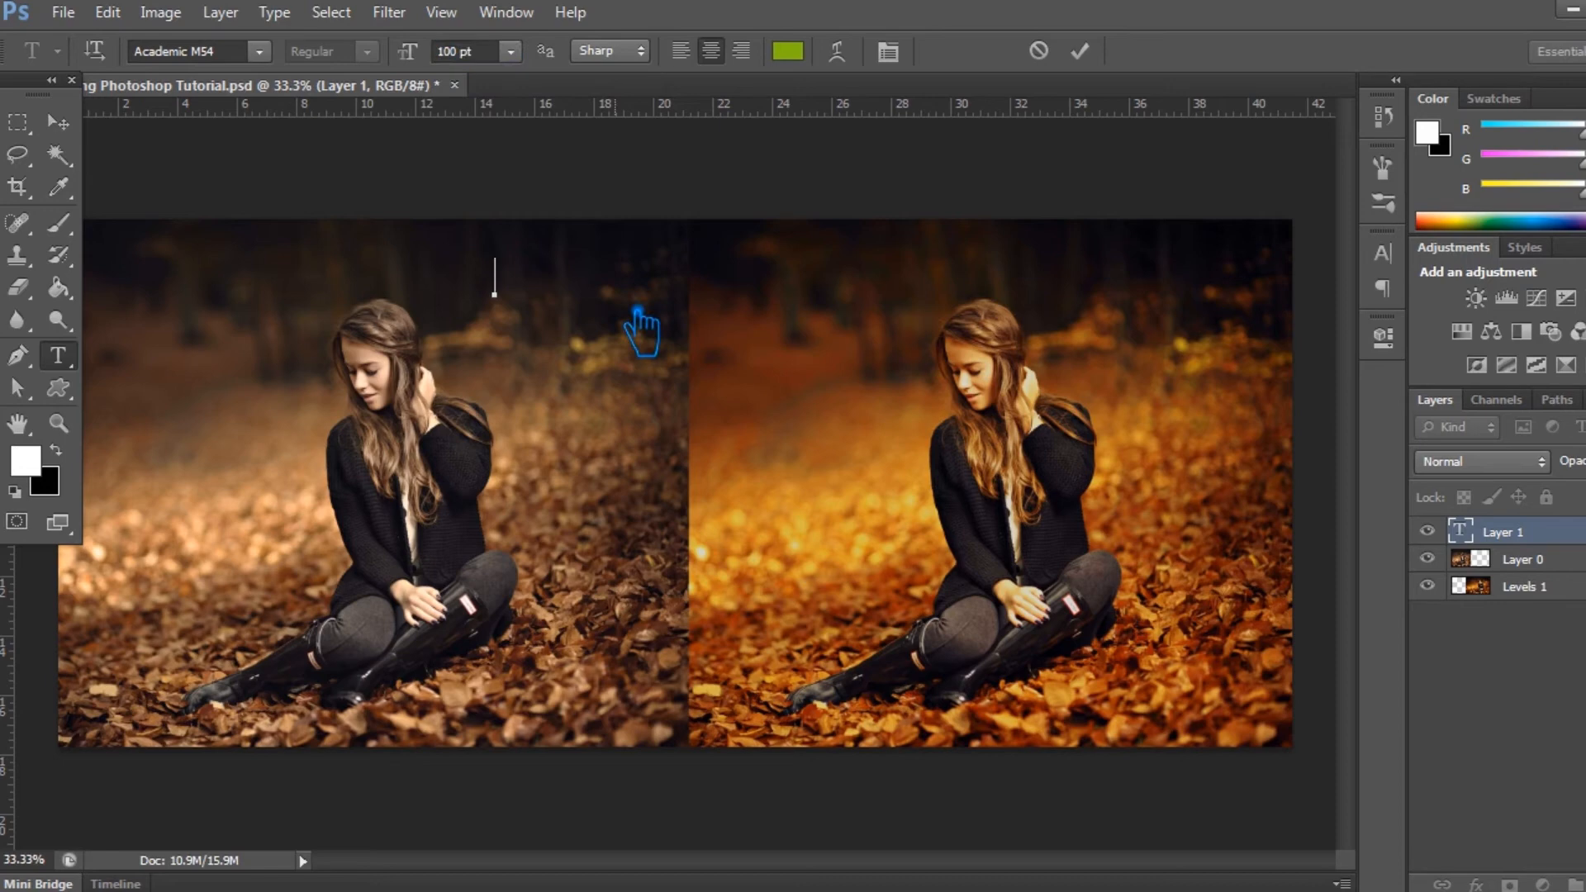
type("BEFORE")
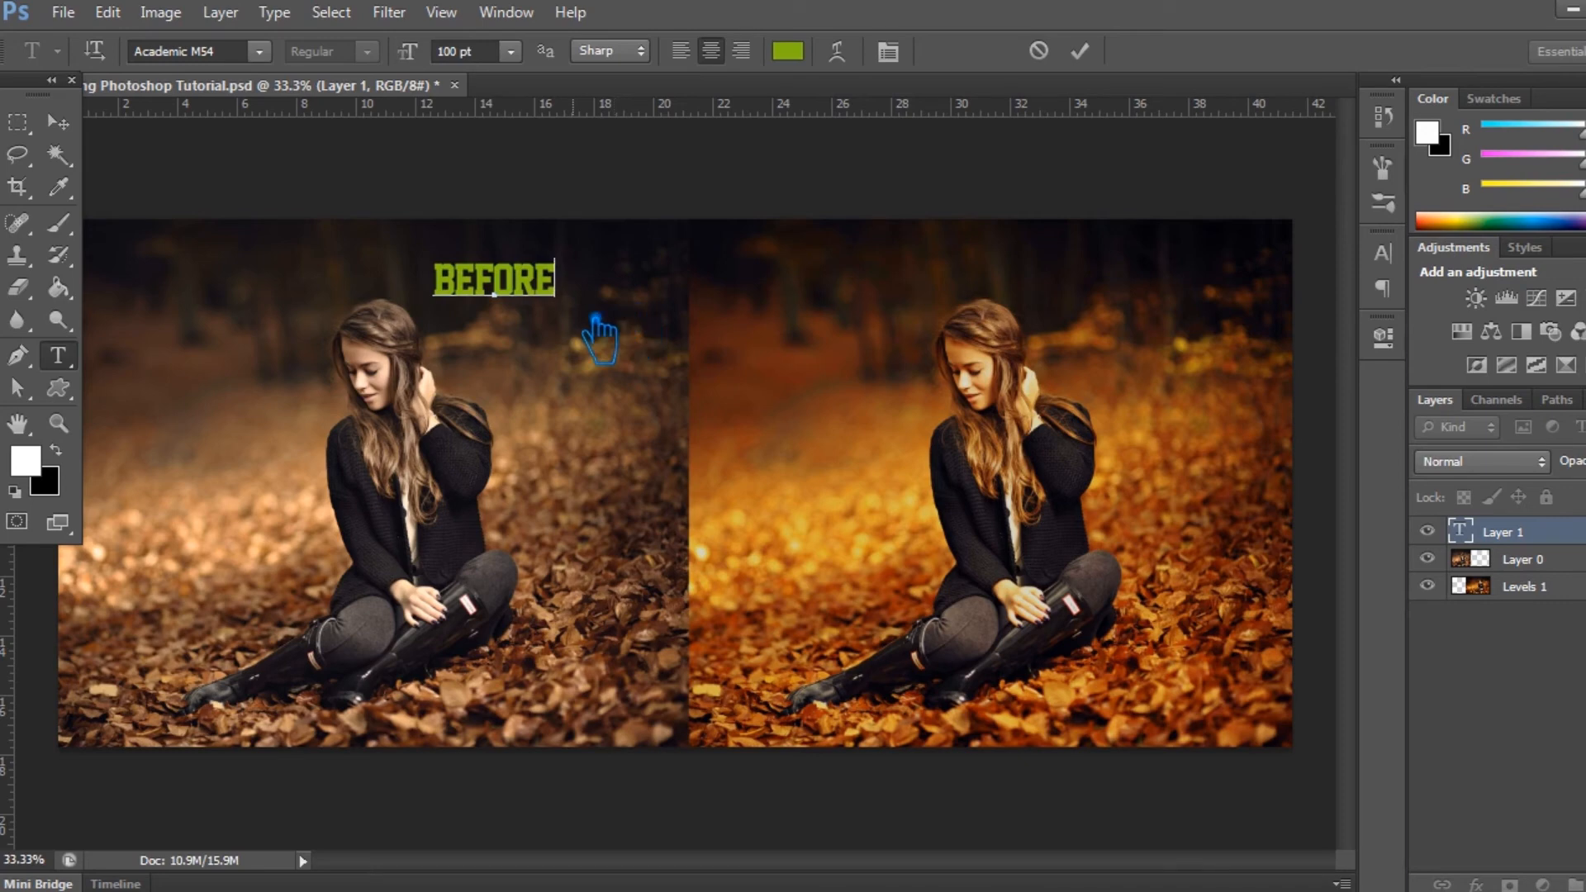
Select the whole BEFORE label and set its character tracking to 0.
key("ctrl+a")
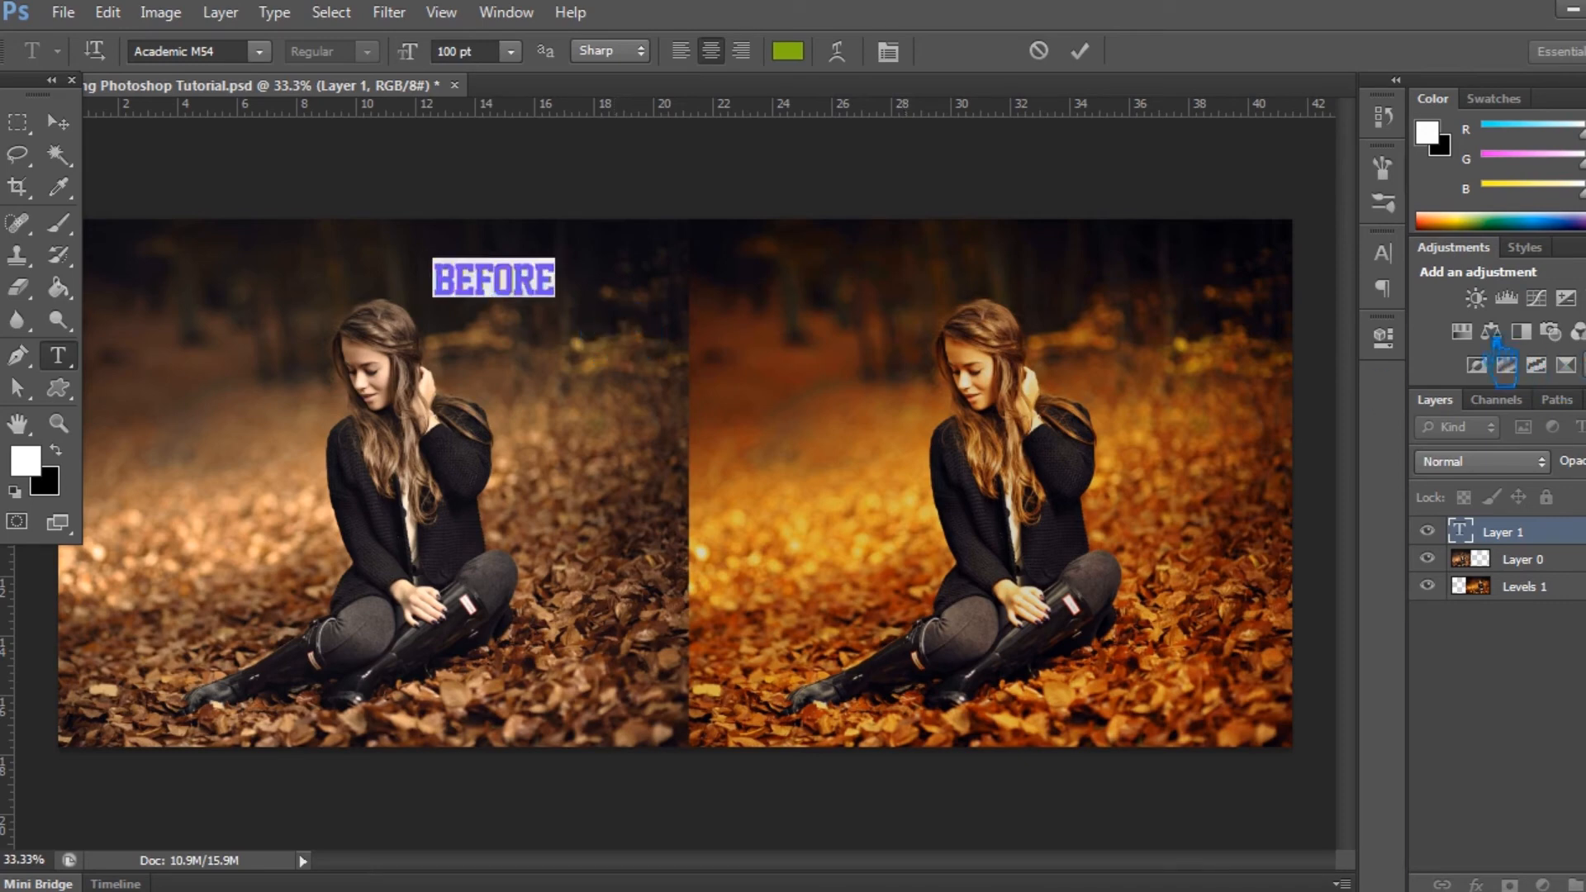
left_click(1392, 258)
left_click(1332, 333)
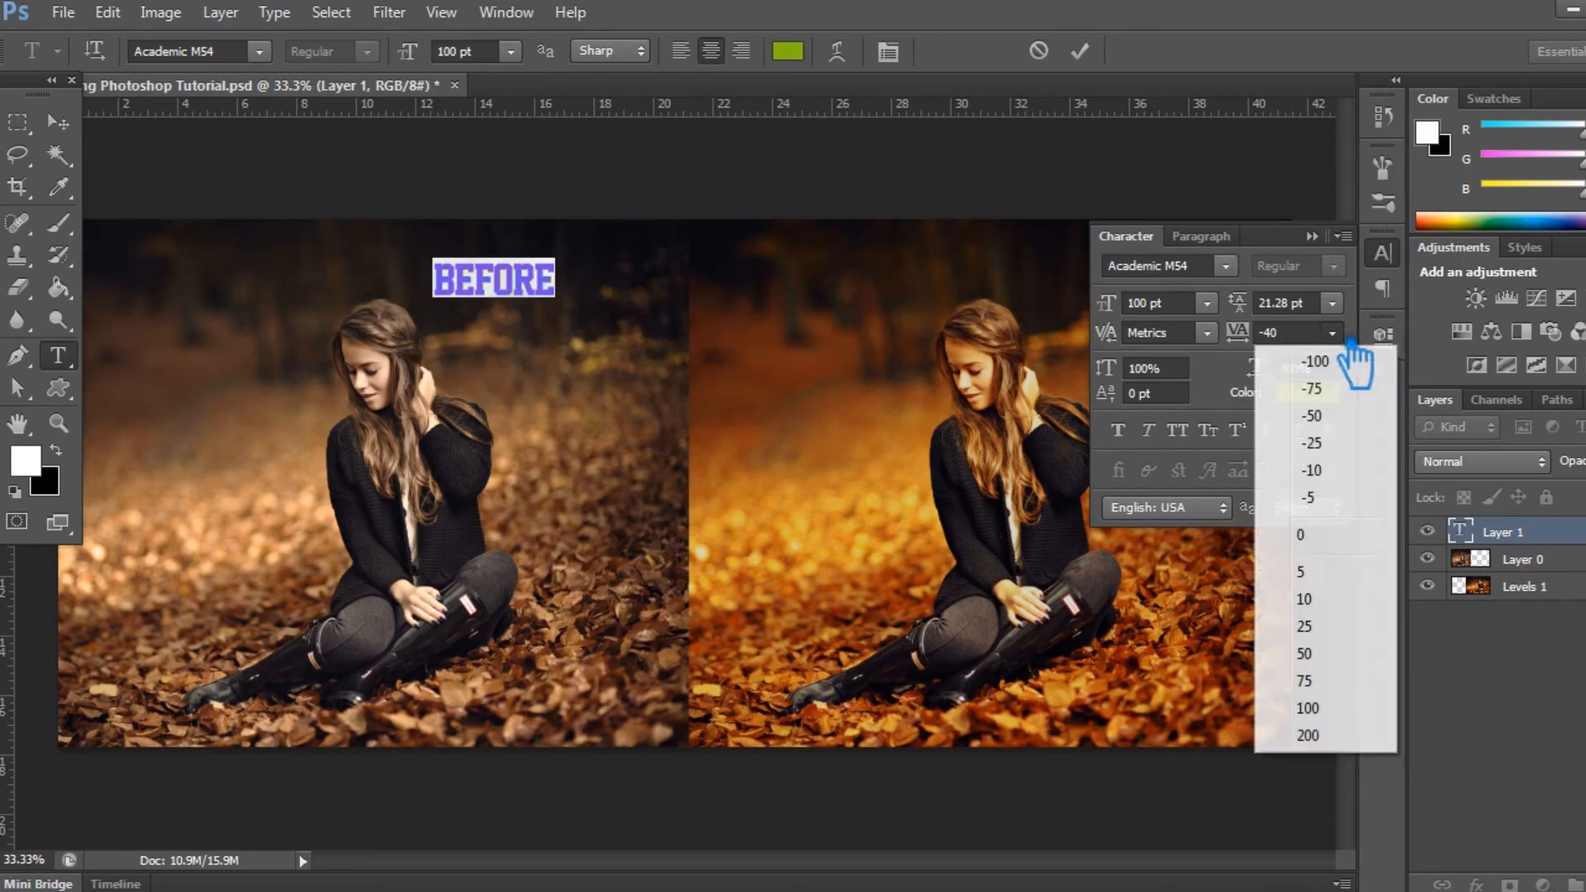
left_click(1307, 535)
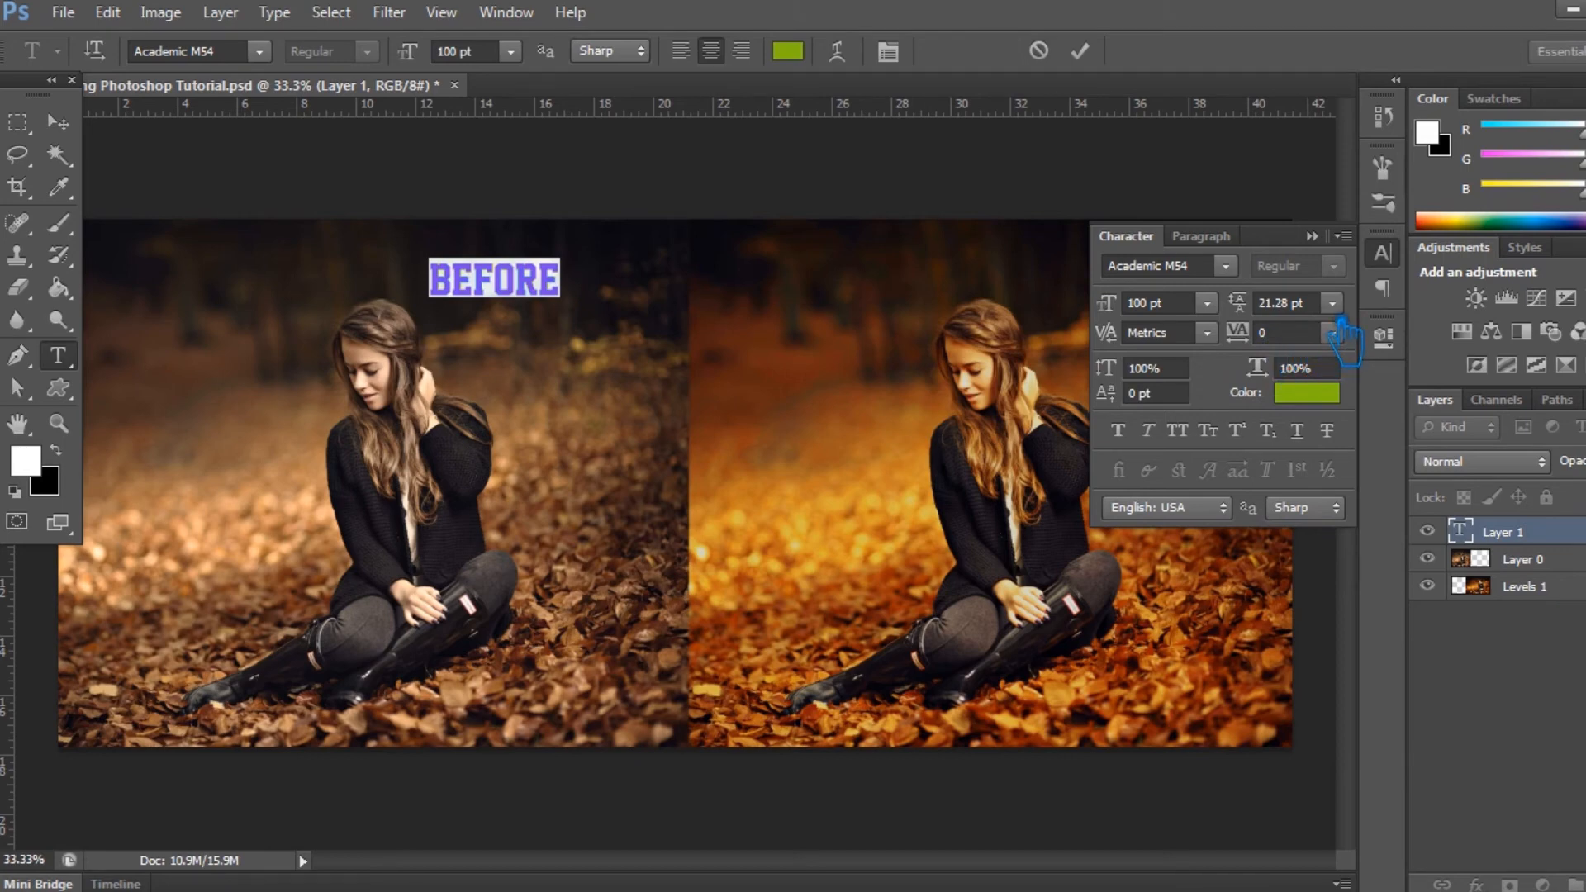
Recolor the BEFORE text to golden yellow, hex dbb51b.
left_click(1326, 393)
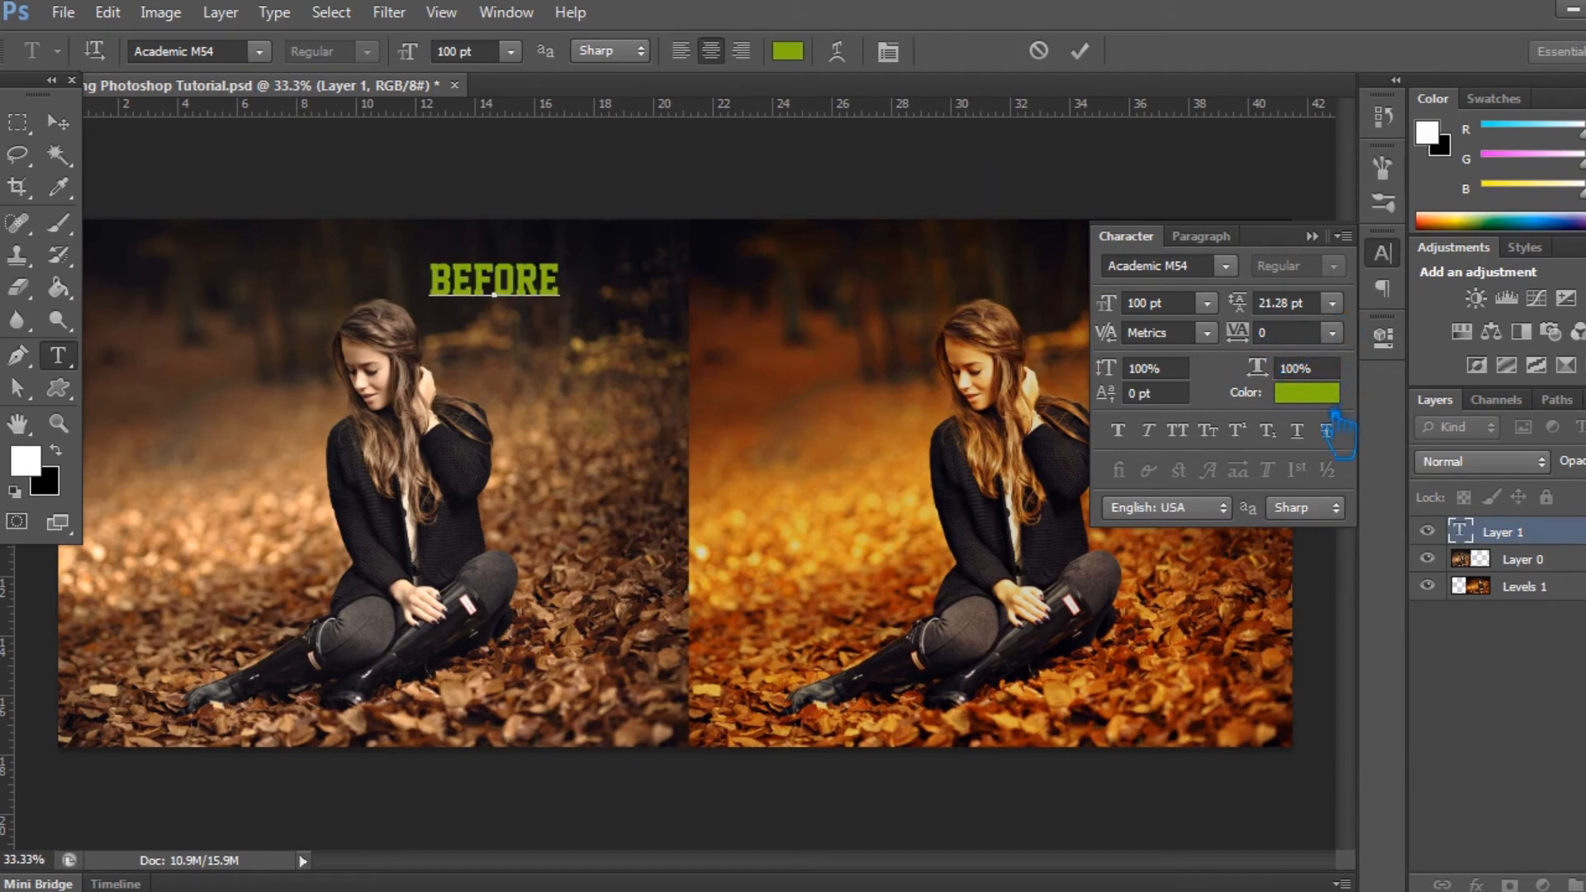
left_click(1186, 380)
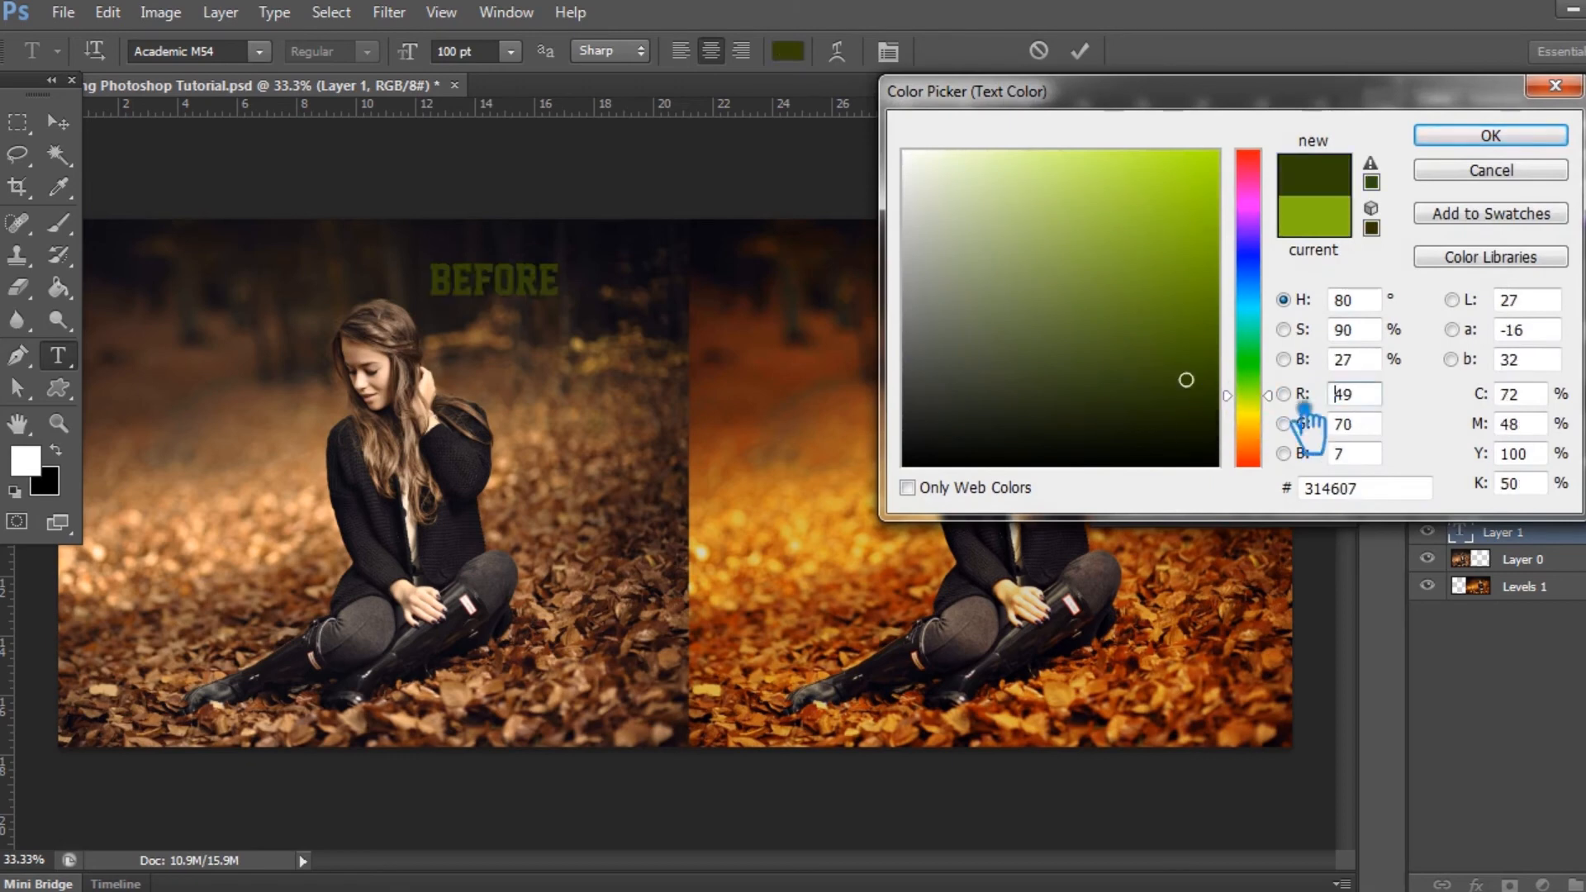
left_click(1269, 425)
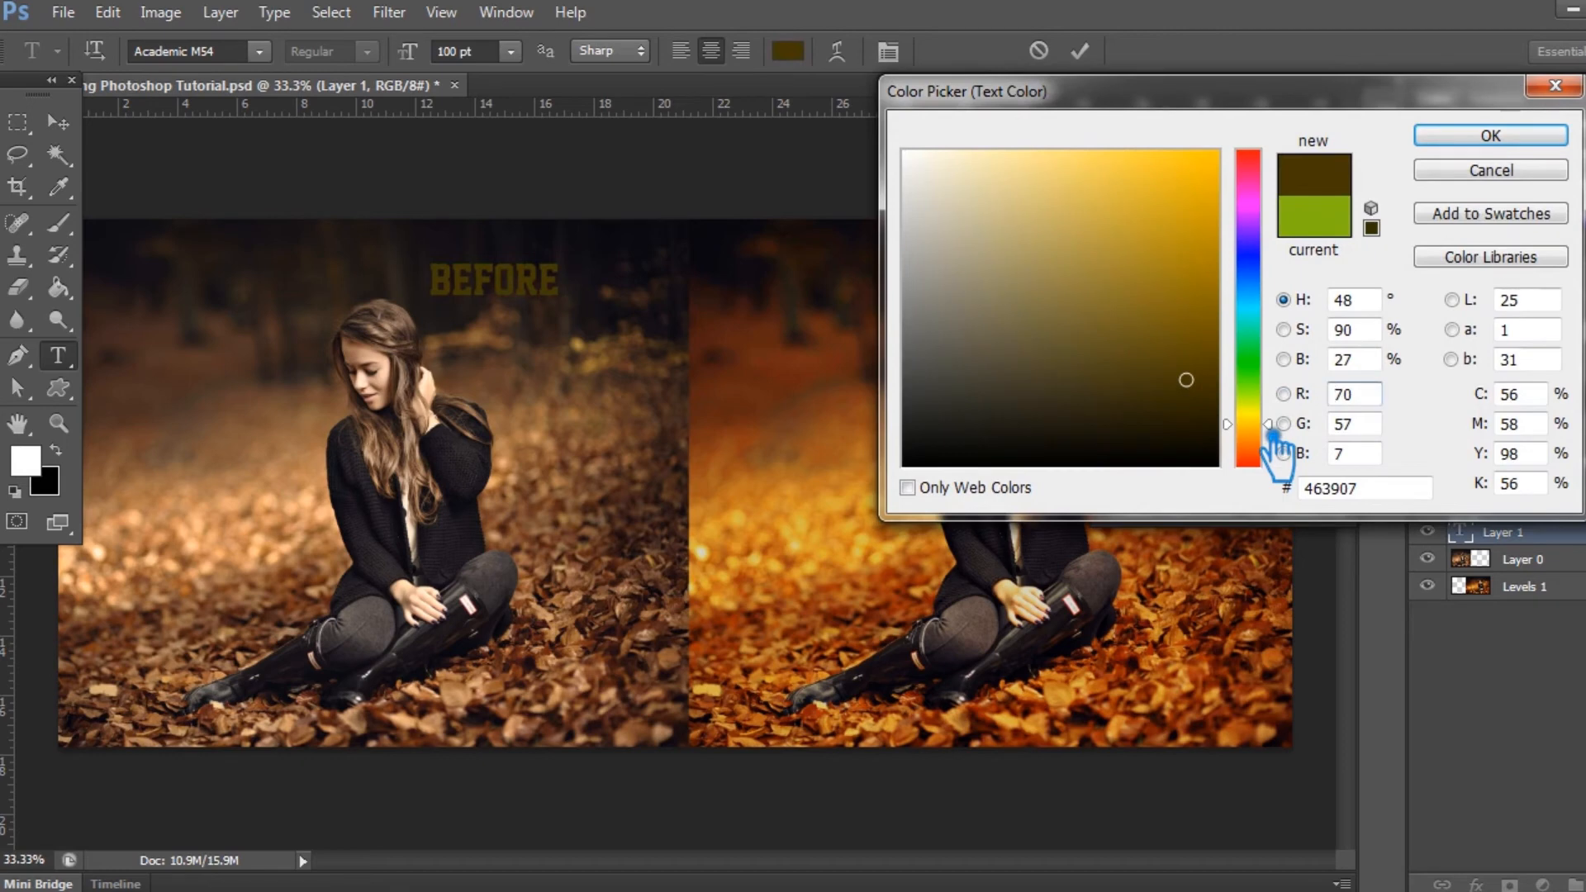
left_click(1186, 291)
left_click_drag(1187, 289, 1180, 195)
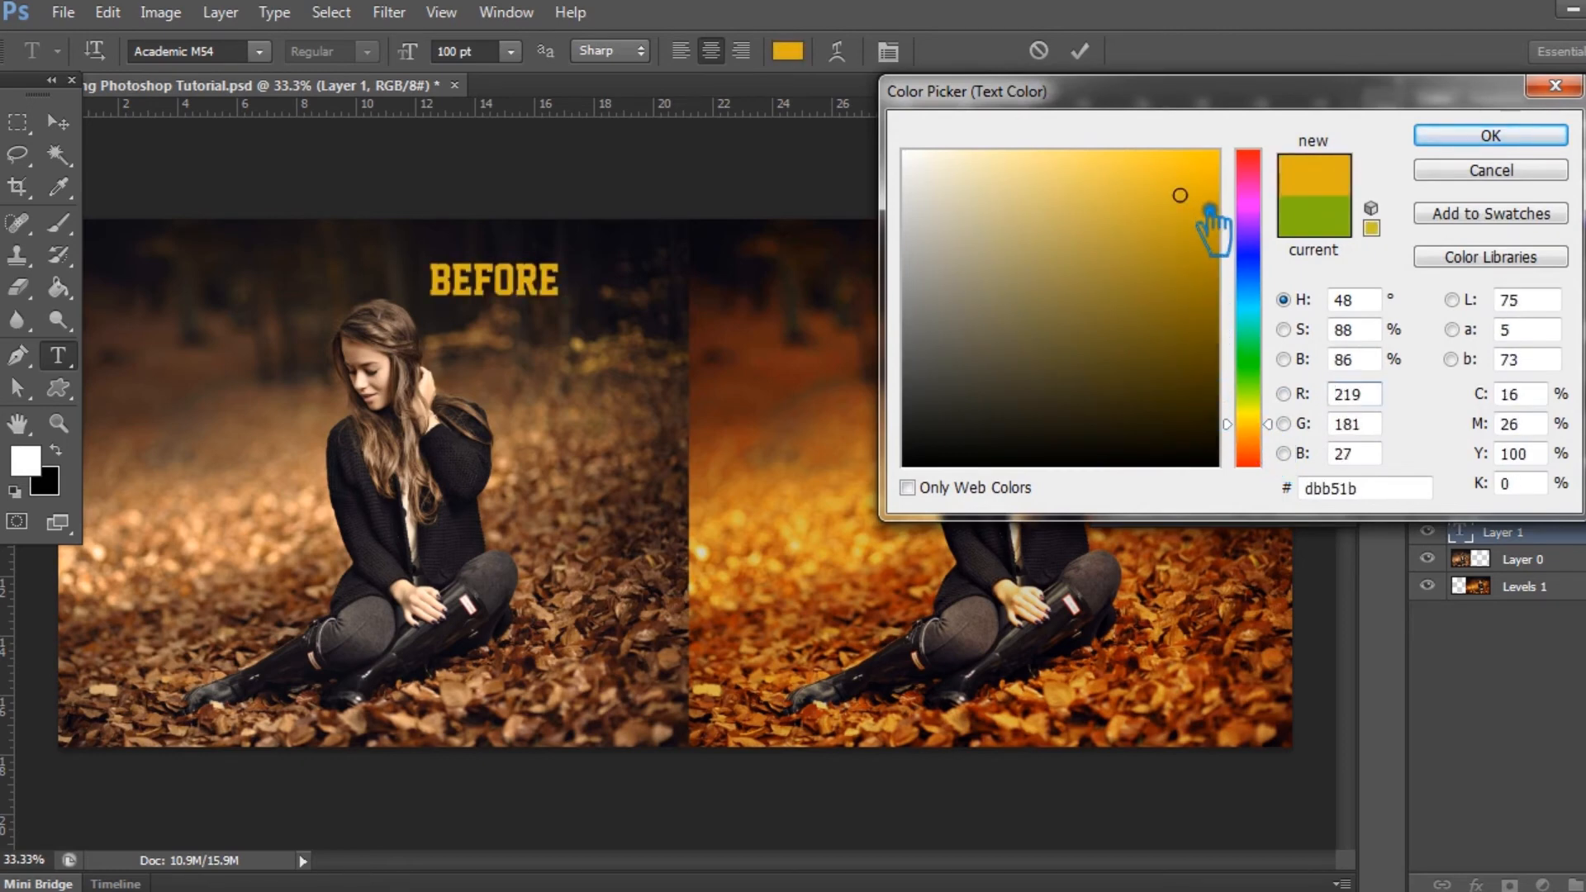
left_click(1497, 137)
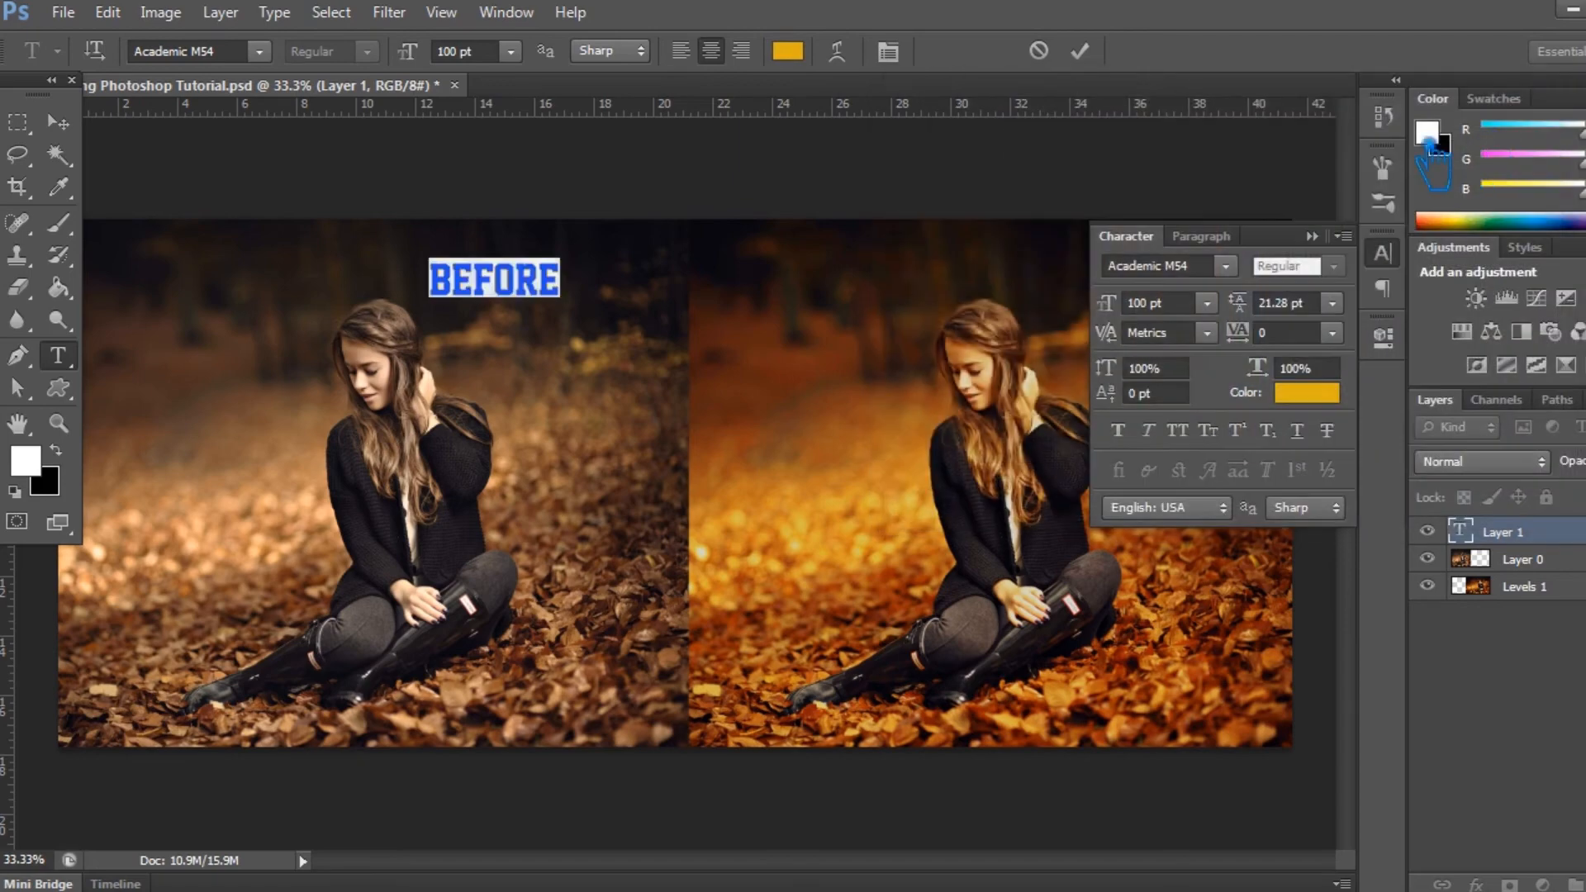
Try a font size of 200 pt on the BEFORE label.
left_click(463, 51)
left_click_drag(471, 75, 467, 74)
type("2")
key("Return")
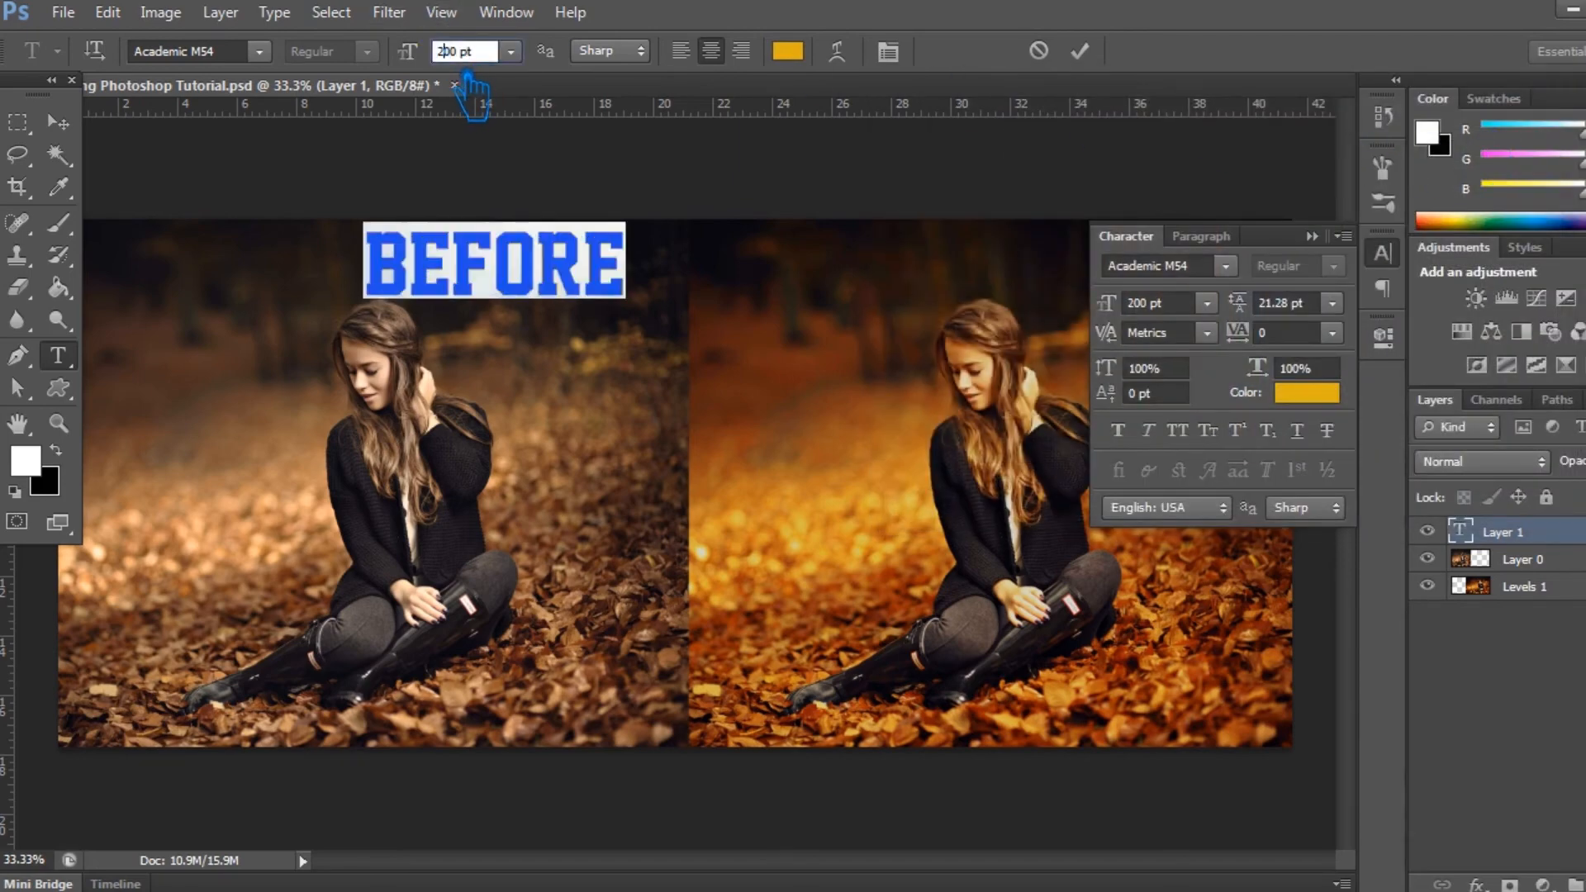
Set the BEFORE label's font size to 150 pt and commit the text.
left_click_drag(457, 57, 442, 58)
type("15")
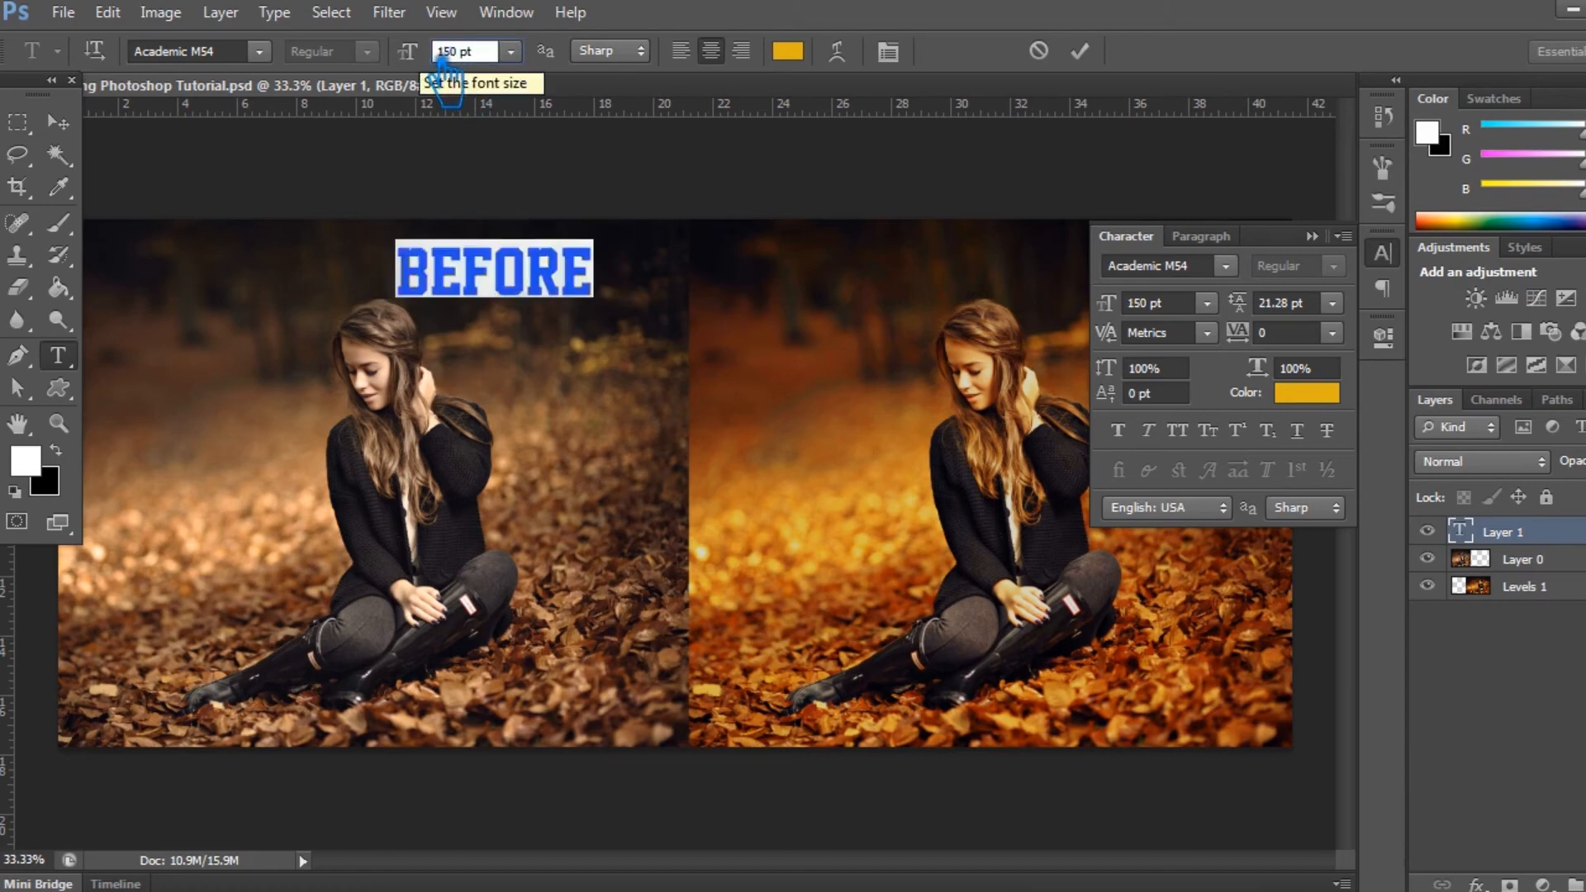
left_click(1099, 56)
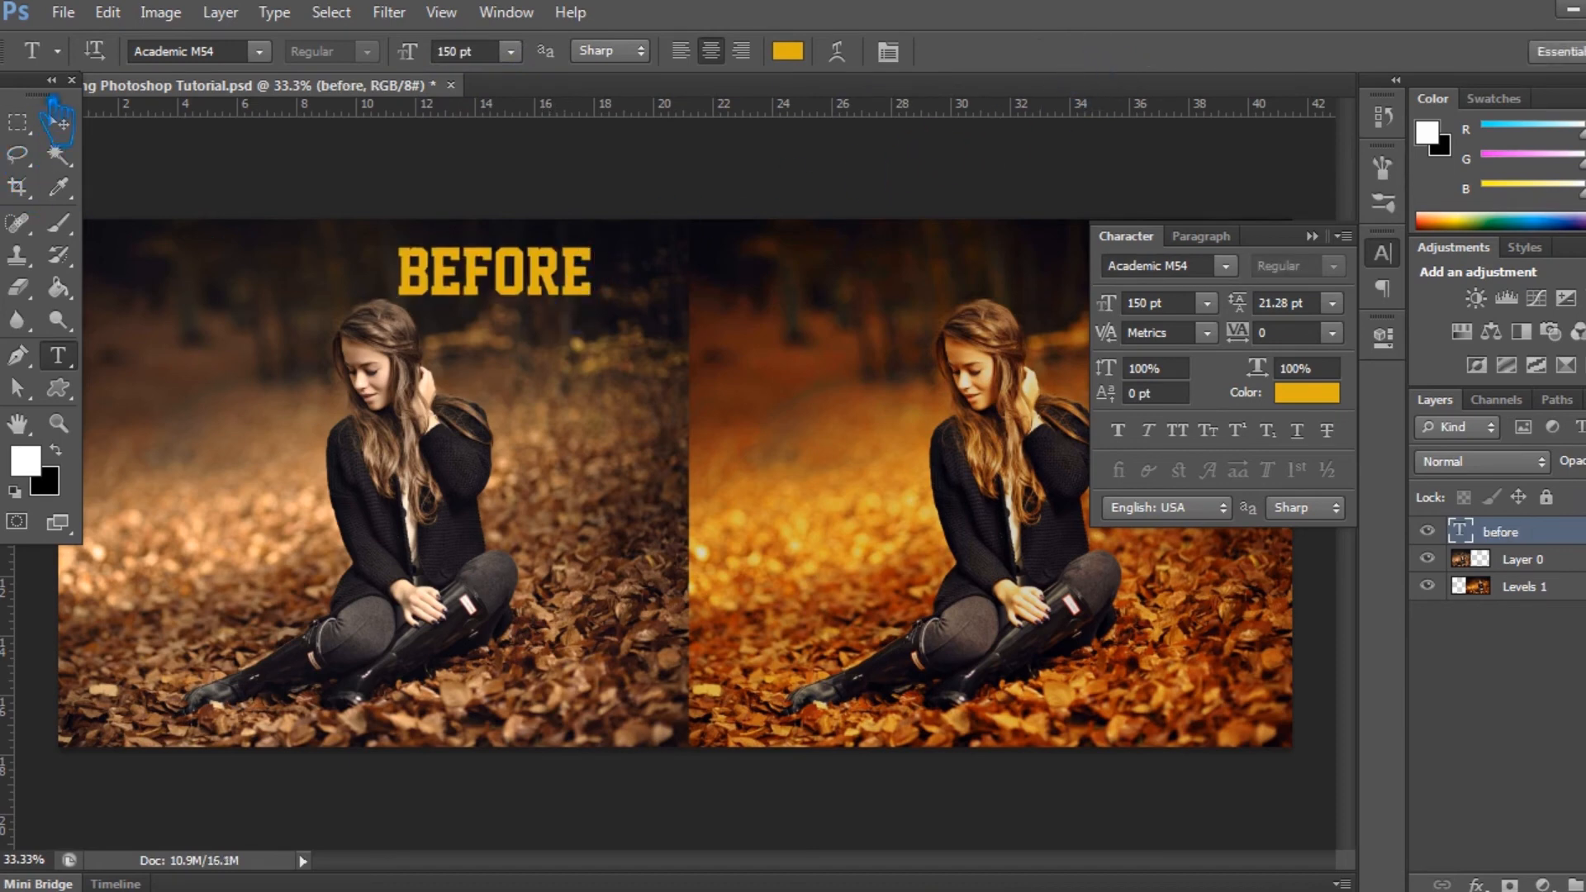
Move the BEFORE label down and right, beside the woman's head in the original photo, and save the document.
left_click(56, 121)
left_click_drag(559, 286, 618, 337)
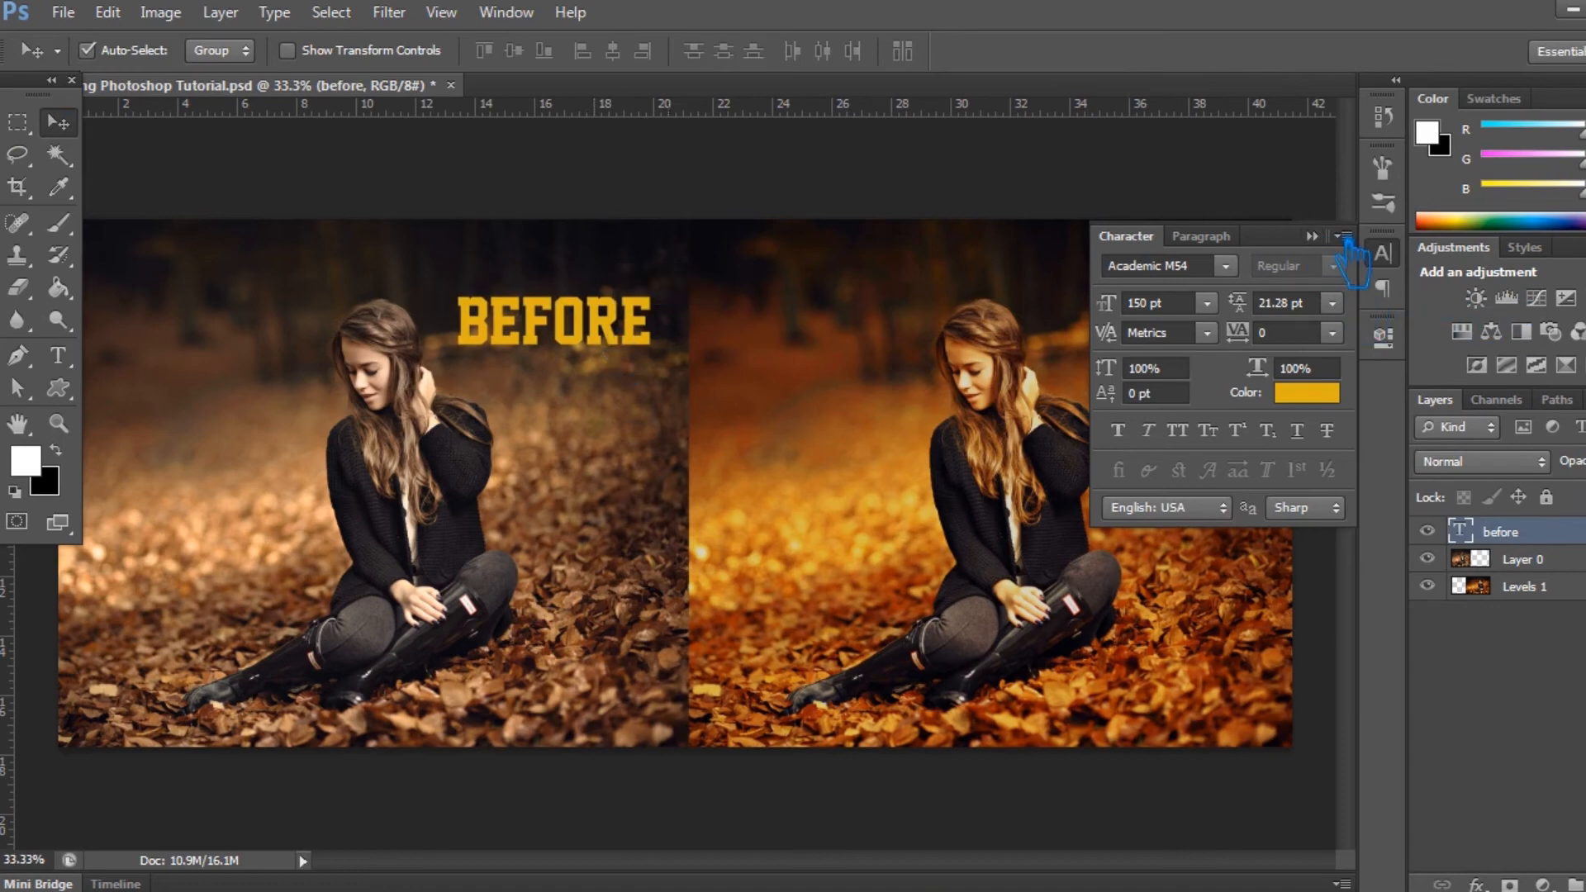
left_click(1312, 237)
key("ctrl+s")
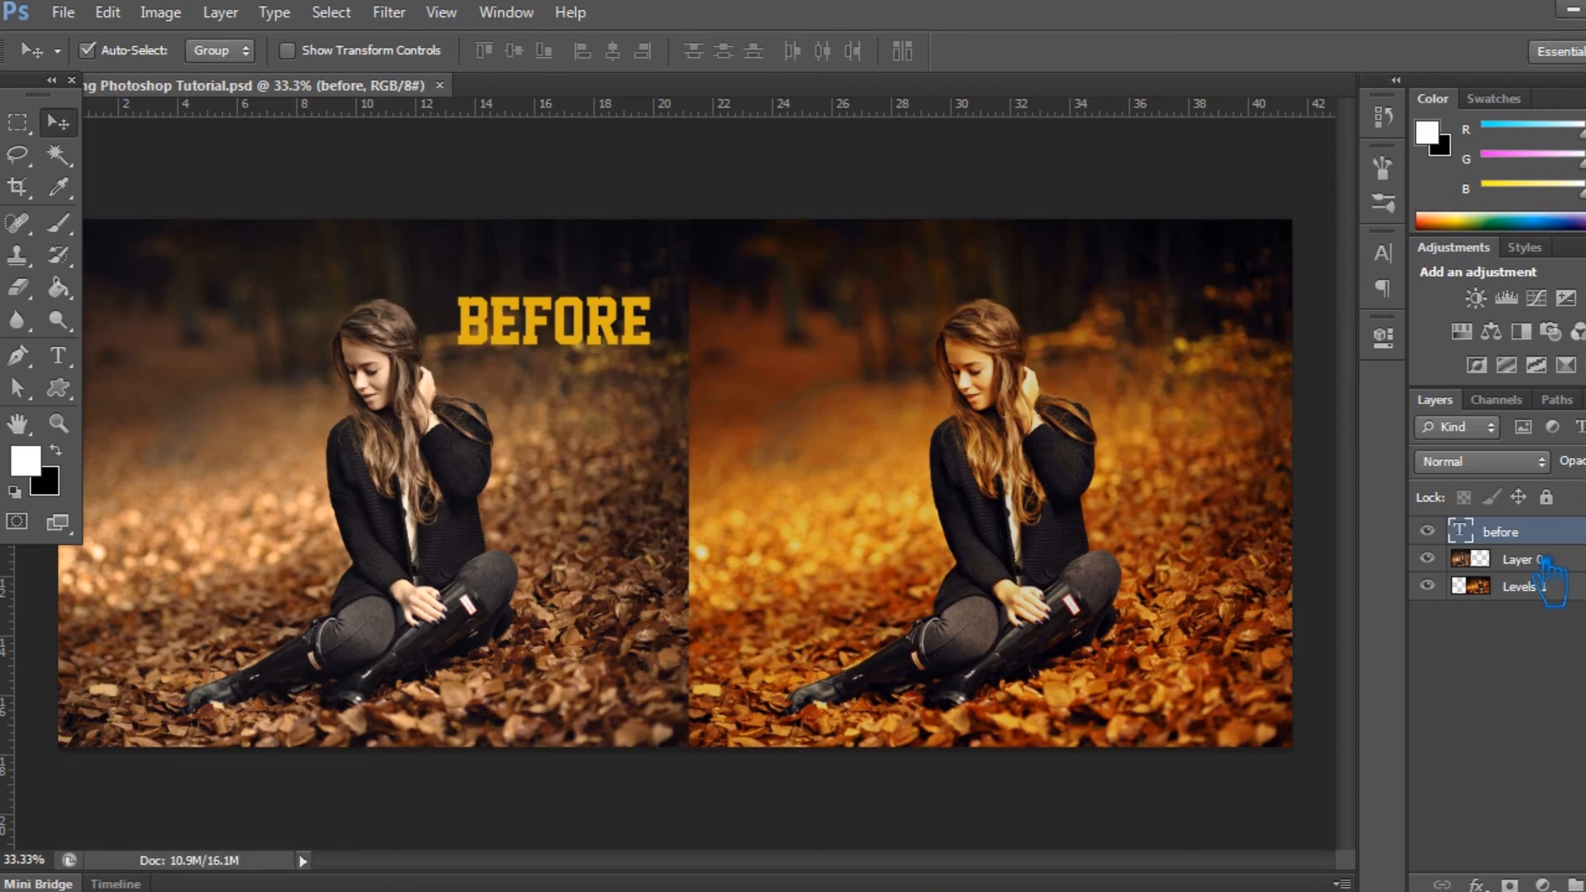
Duplicate the BEFORE text layer and move the copy straight across onto the graded photo, left of the woman's head.
key("ctrl+j")
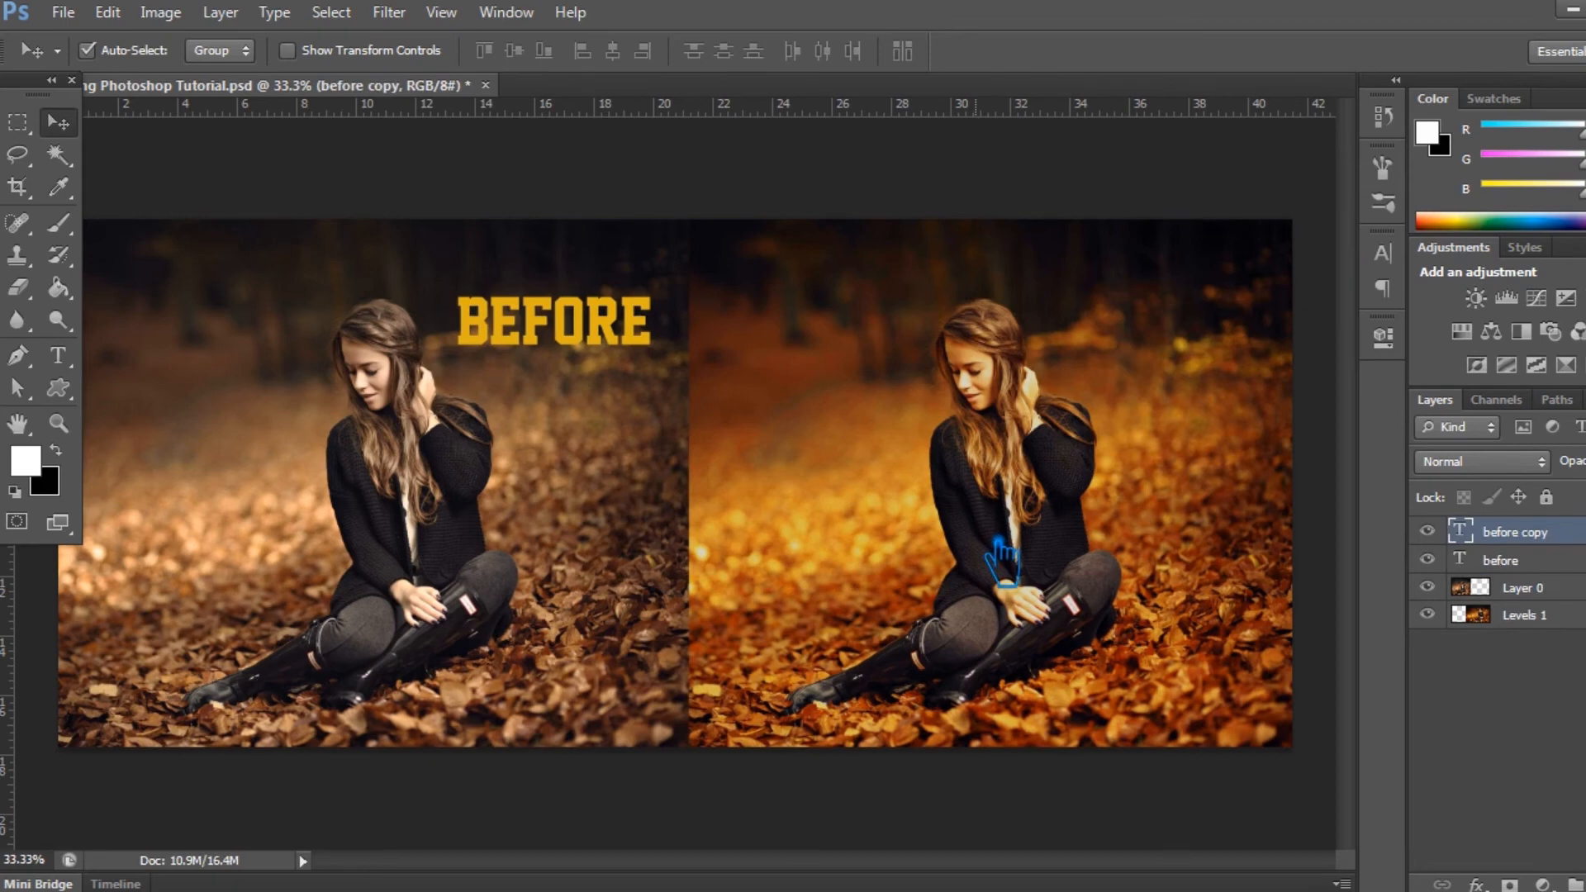
key("ctrl+t")
left_click_drag(603, 339, 870, 333)
left_click(1240, 51)
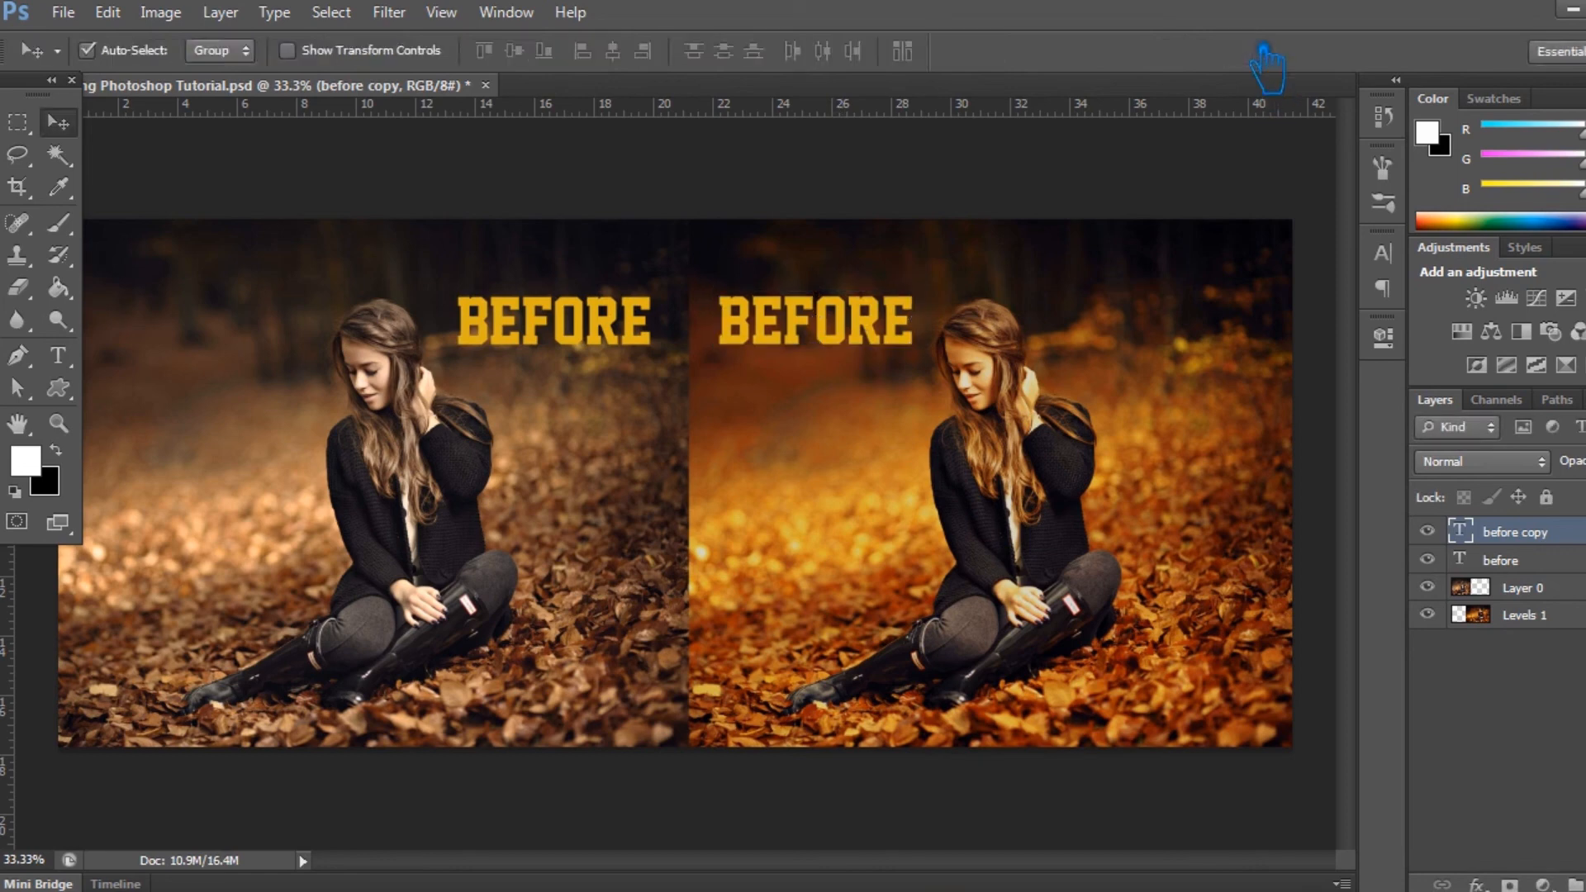
Replace the text of the duplicated label on the graded photo with AFTER and commit it.
left_click(57, 355)
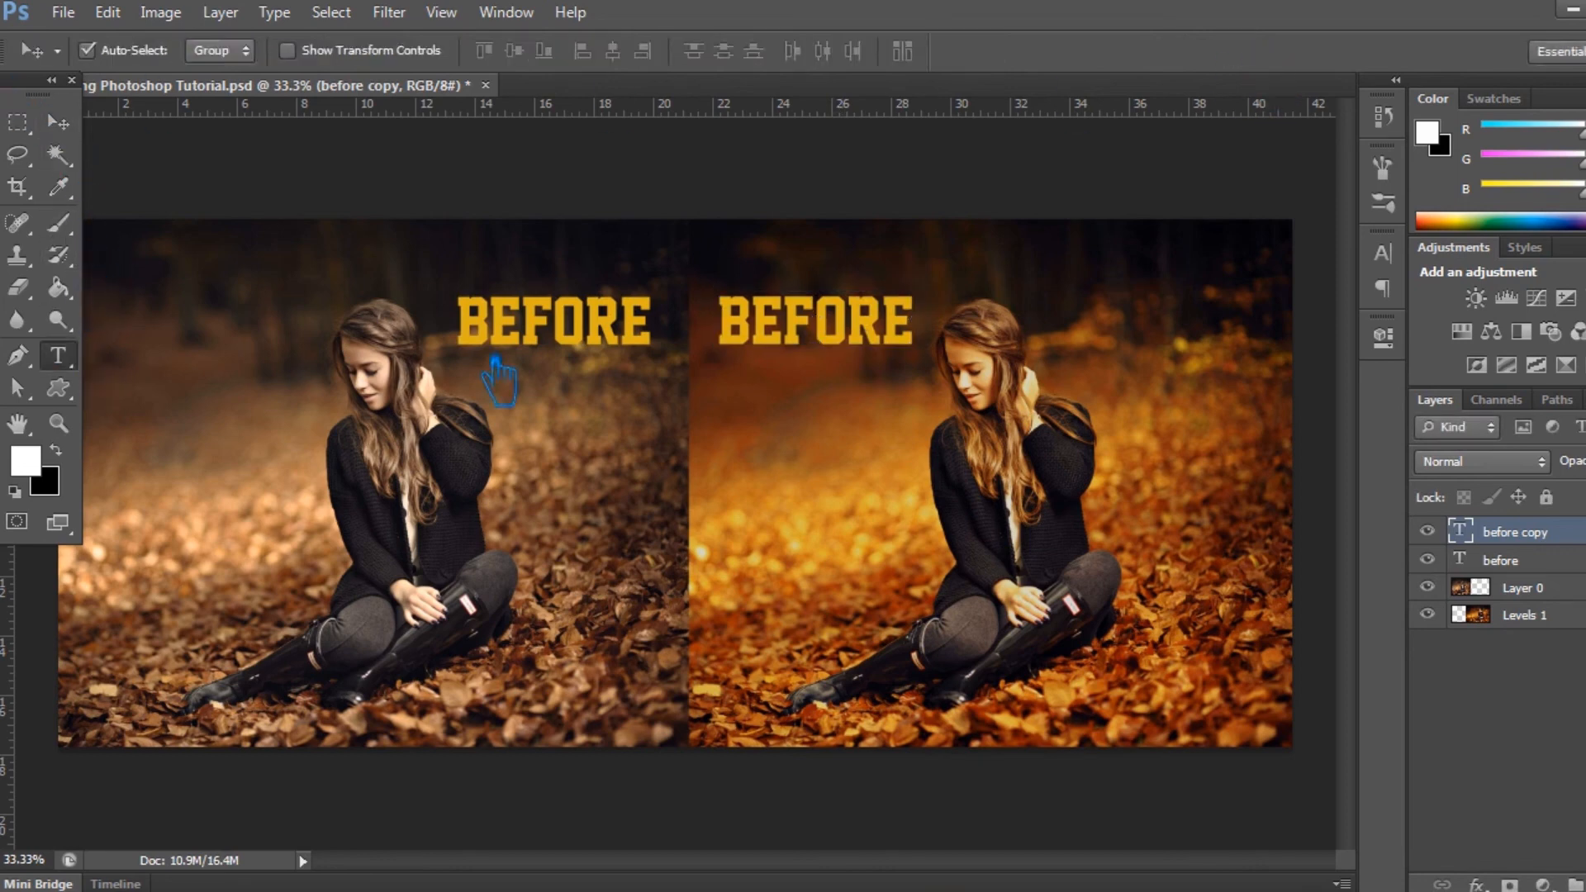
left_click(833, 339)
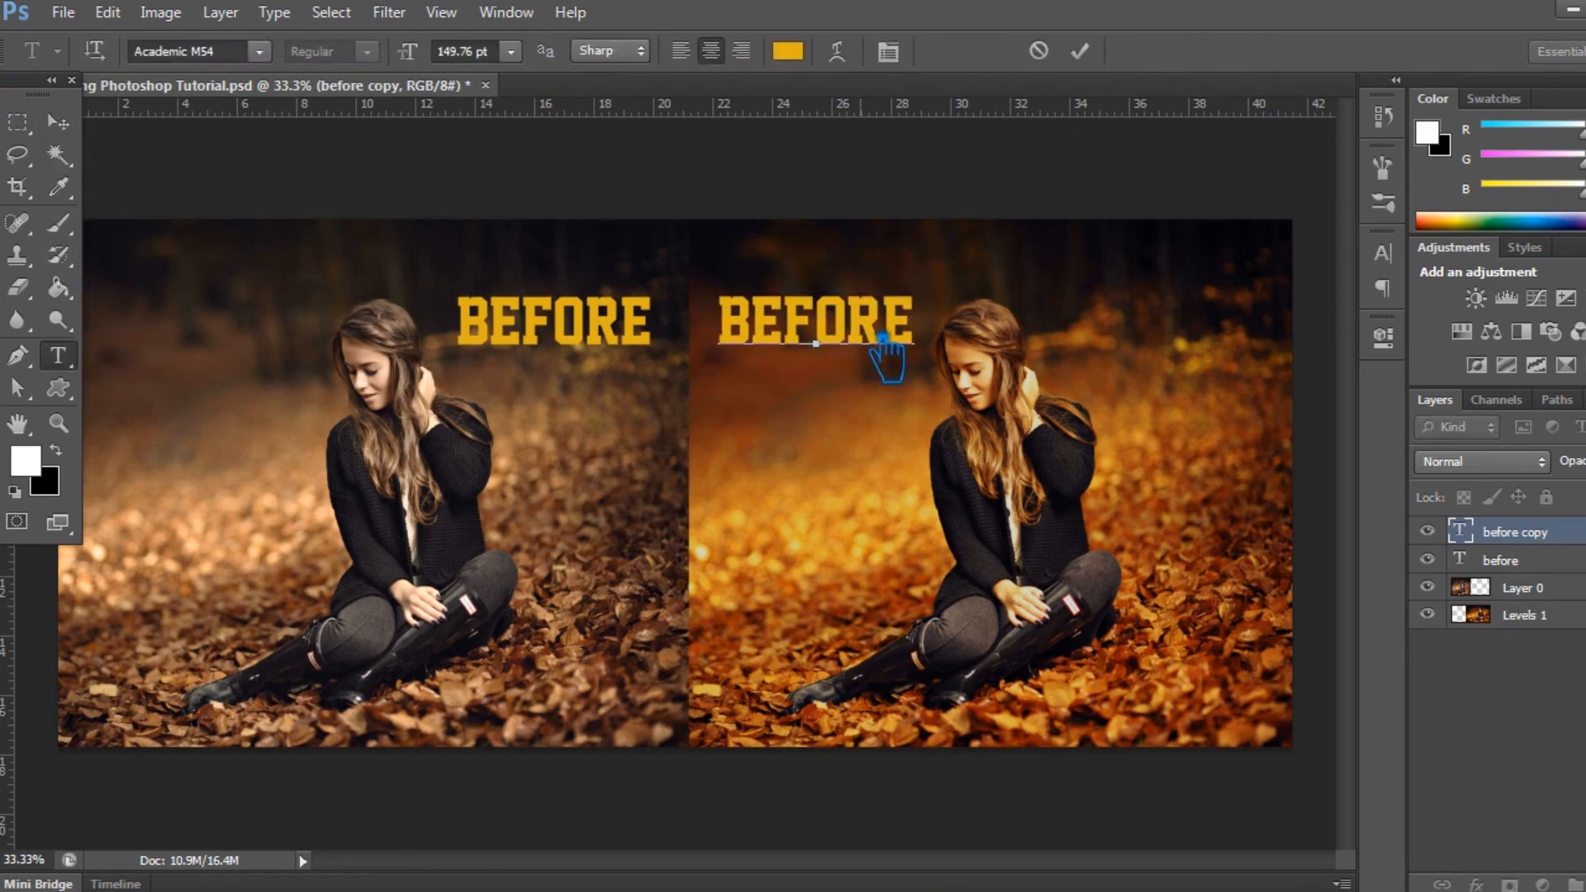
key("ctrl+a")
type("AFTER")
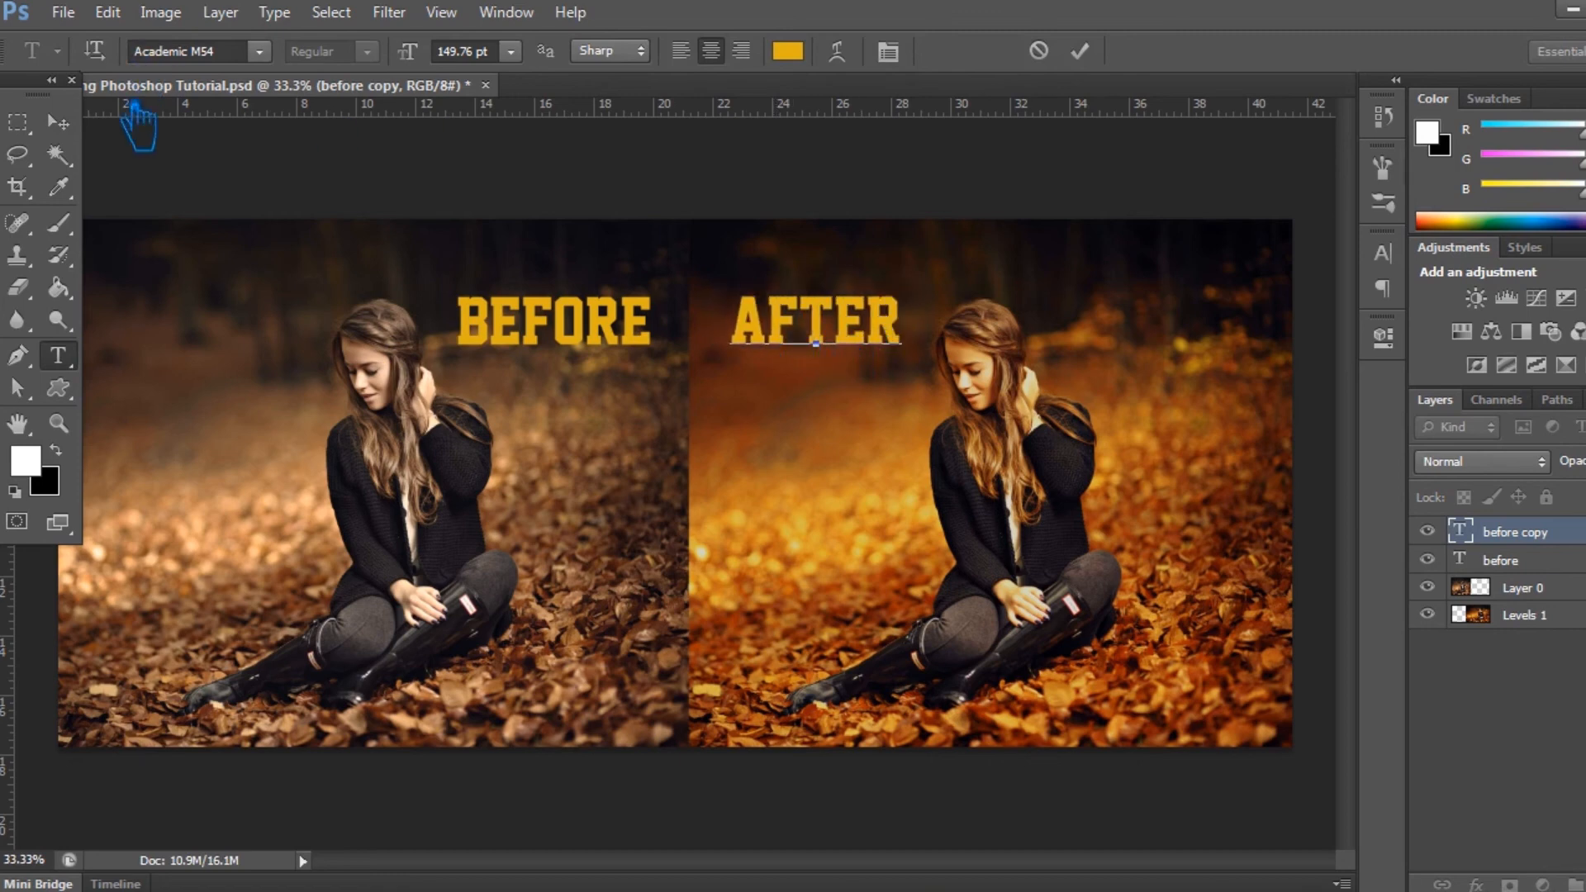
left_click(61, 124)
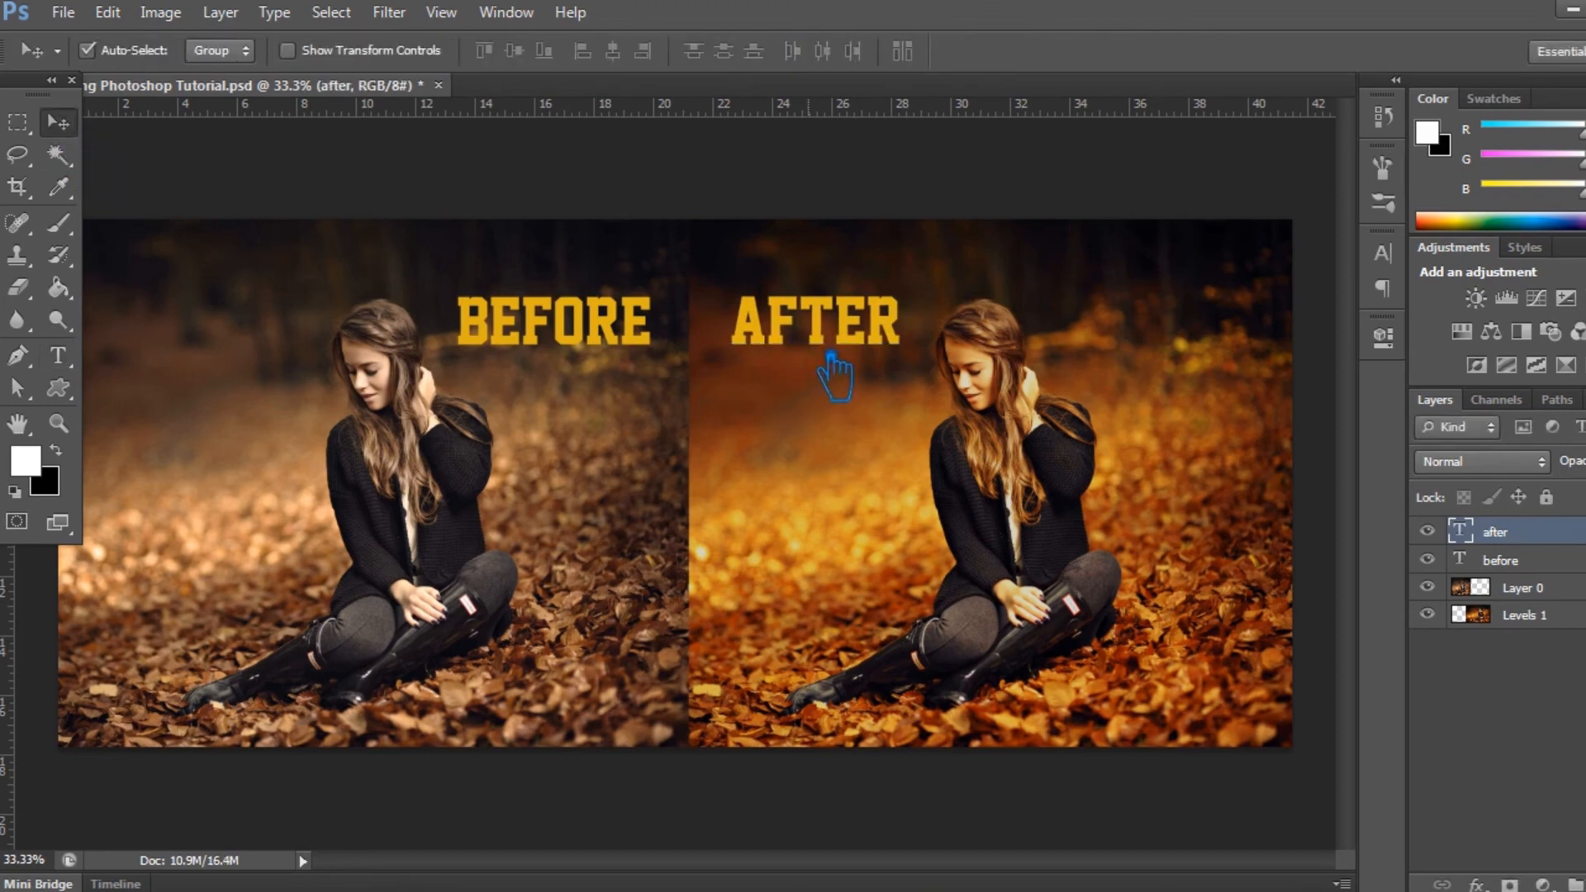
Shift the BEFORE and AFTER labels horizontally closer to the dividing line between the two photos.
left_click_drag(806, 345, 794, 356)
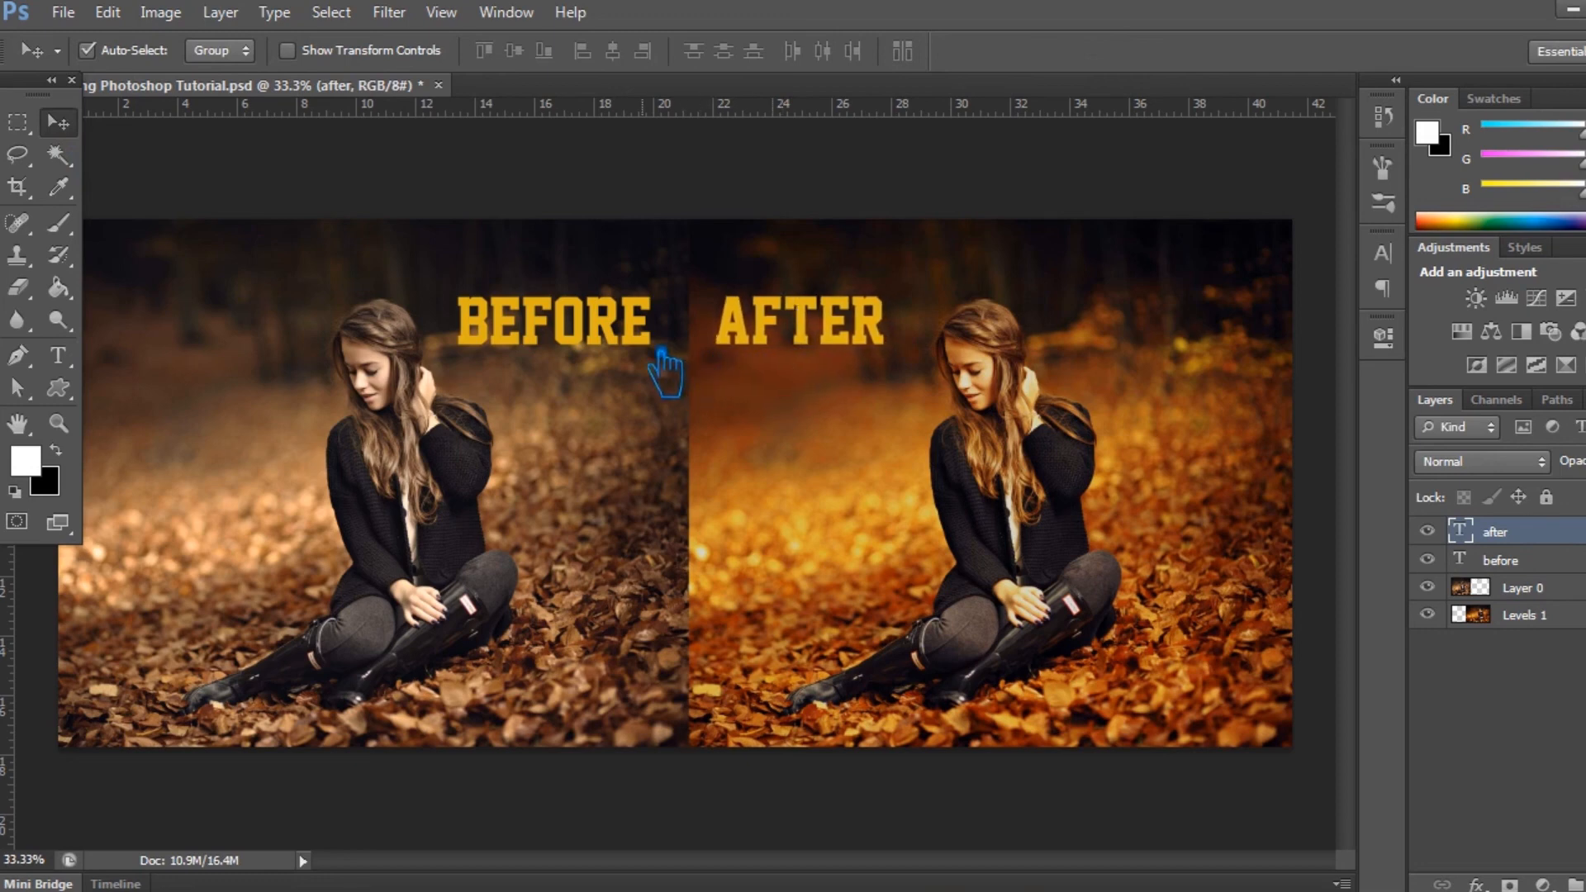
left_click_drag(649, 354, 657, 343)
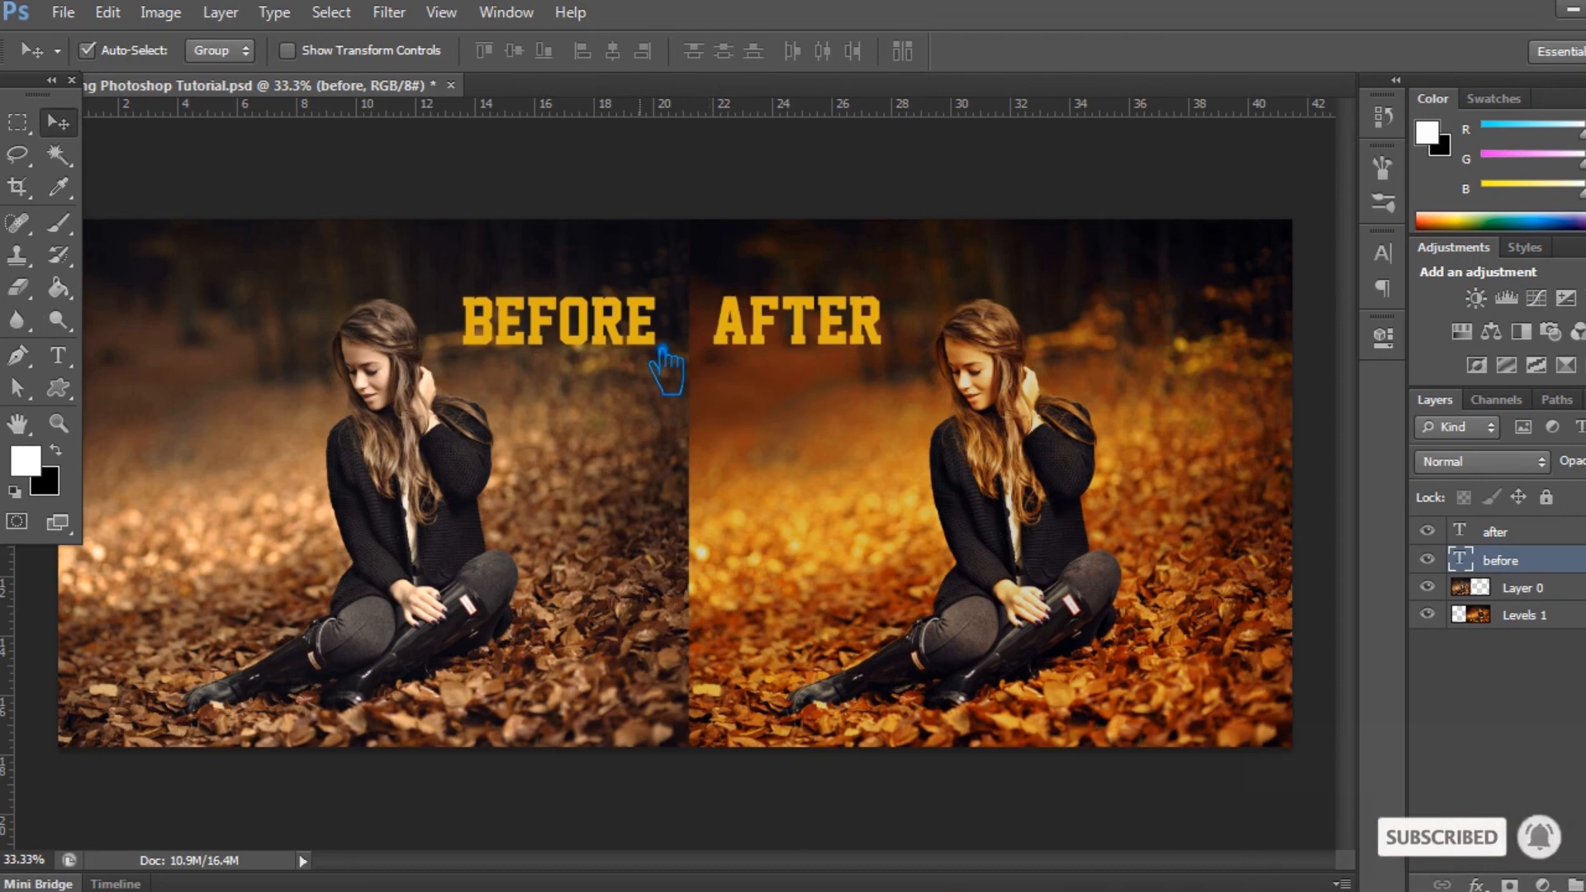
left_click_drag(652, 356, 665, 360)
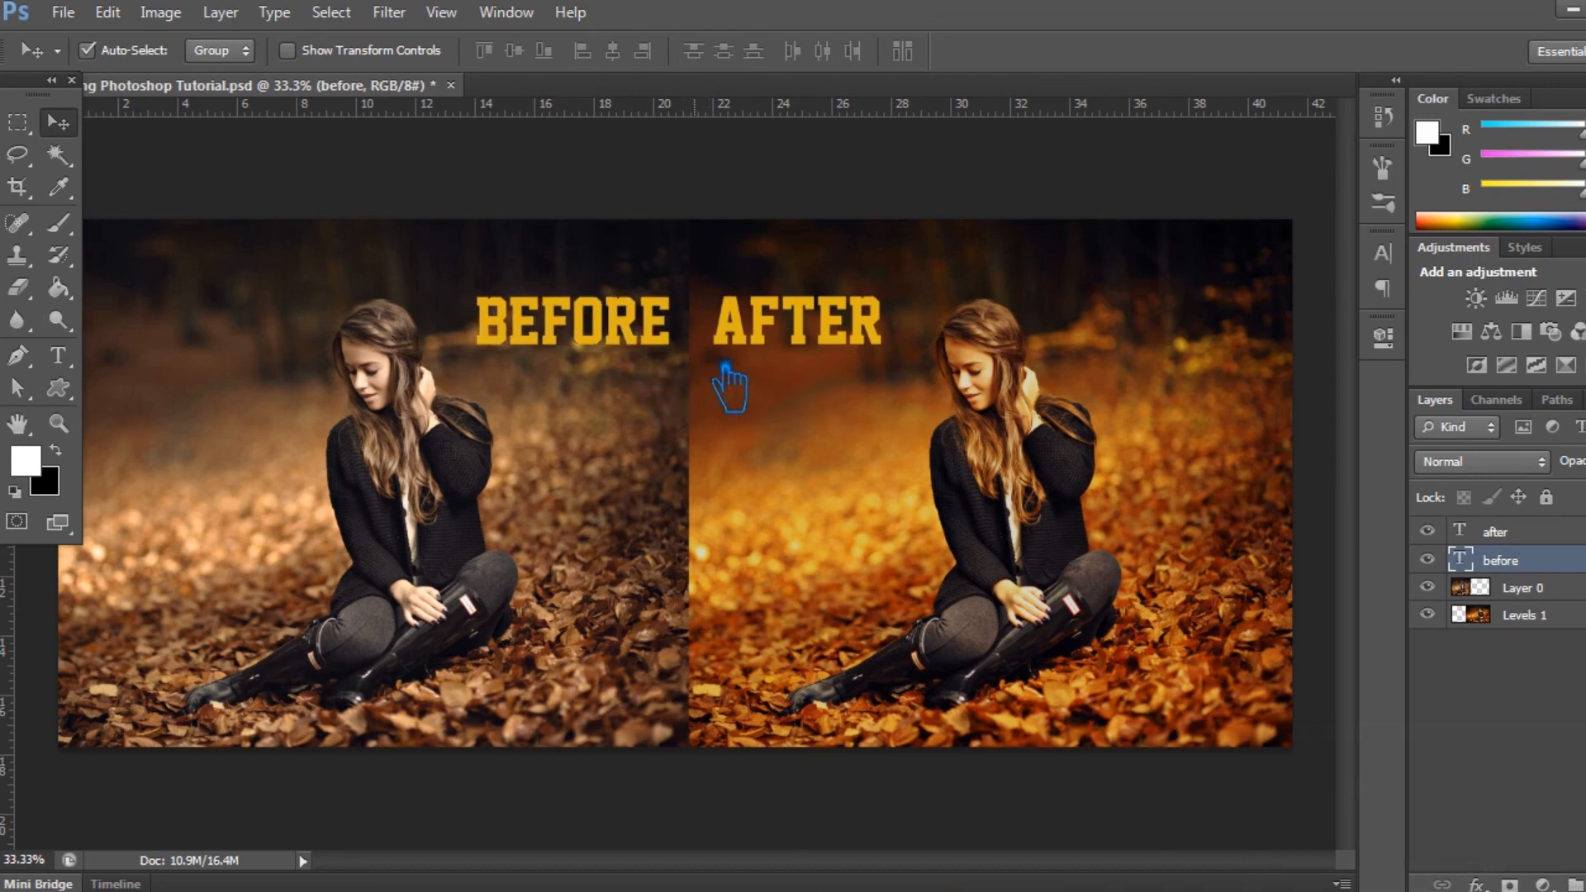
left_click(758, 339)
left_click_drag(756, 333, 751, 342)
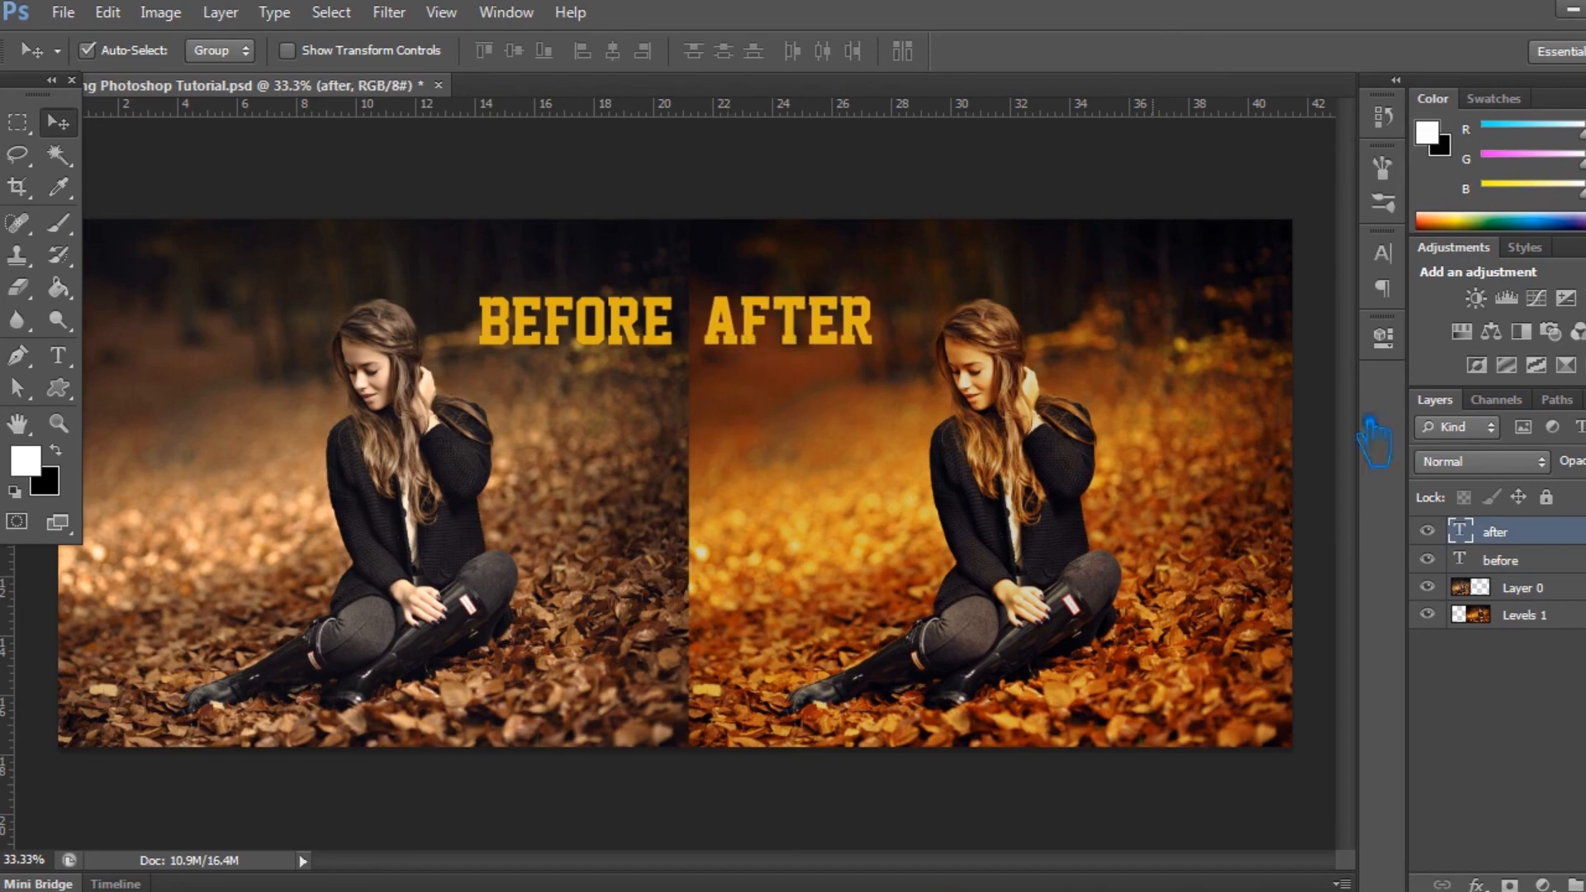
Select both text layers together and change their text color to white, ffffff.
left_click(1570, 560, "shift")
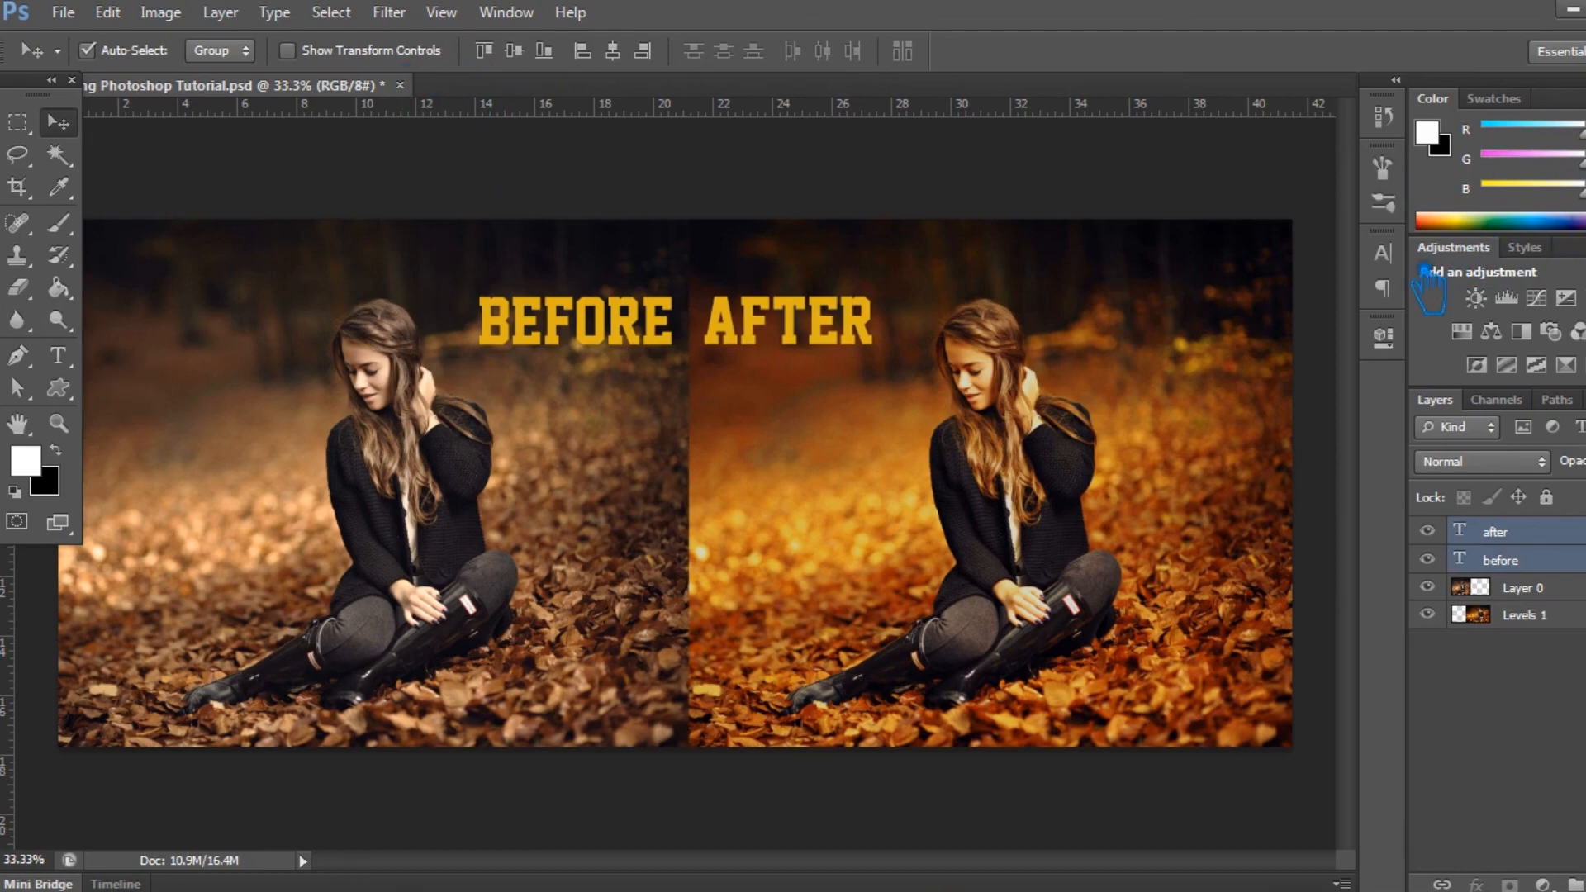
left_click(1383, 253)
left_click(1330, 395)
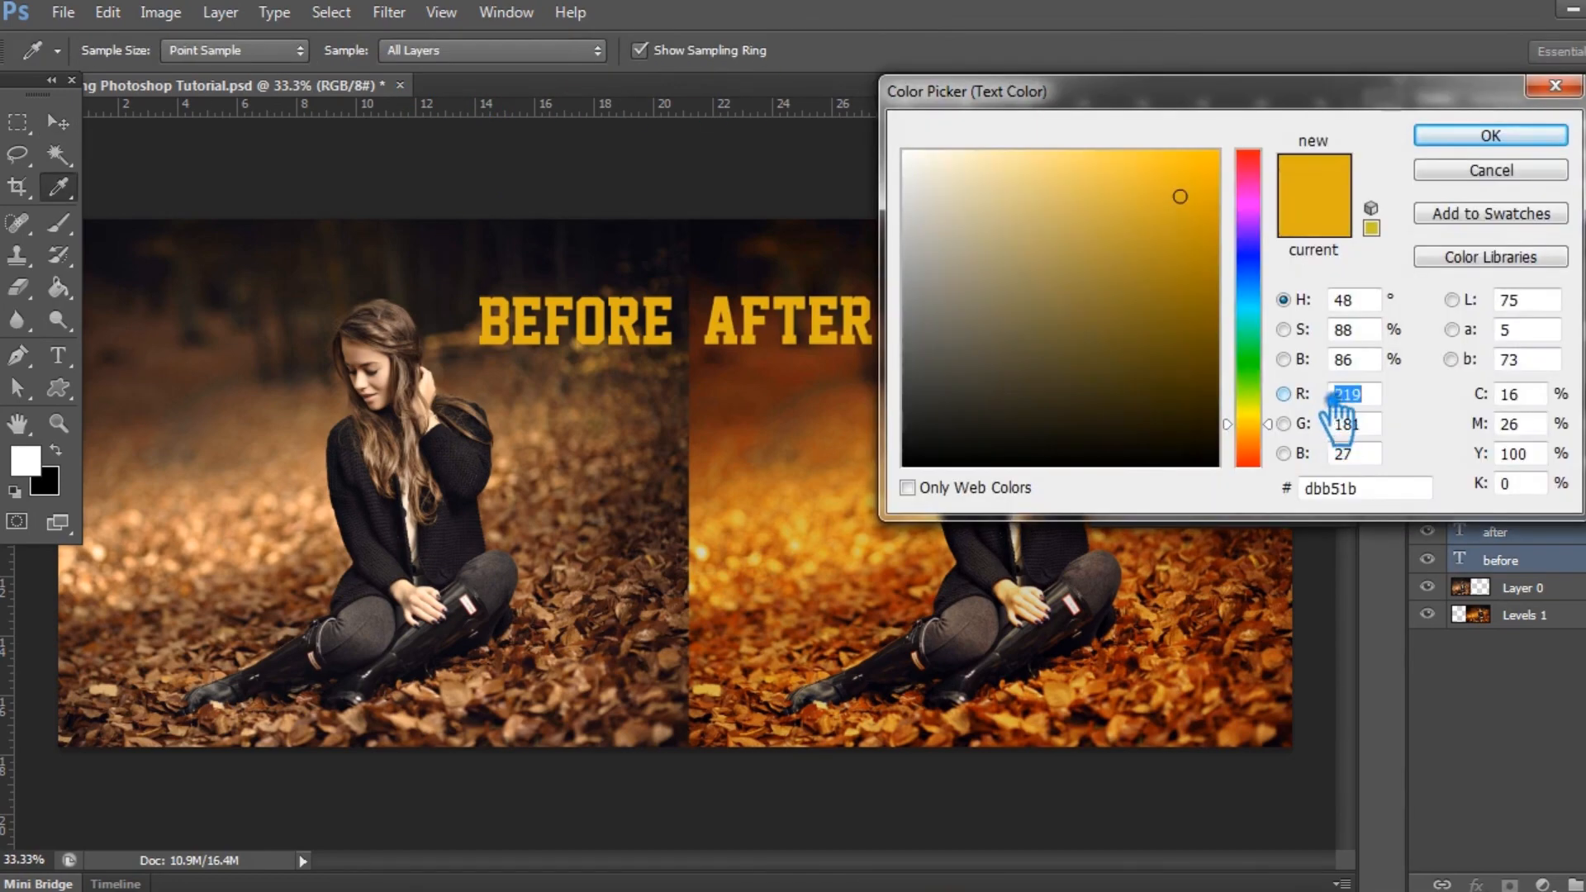
left_click(992, 189)
left_click_drag(991, 189, 907, 151)
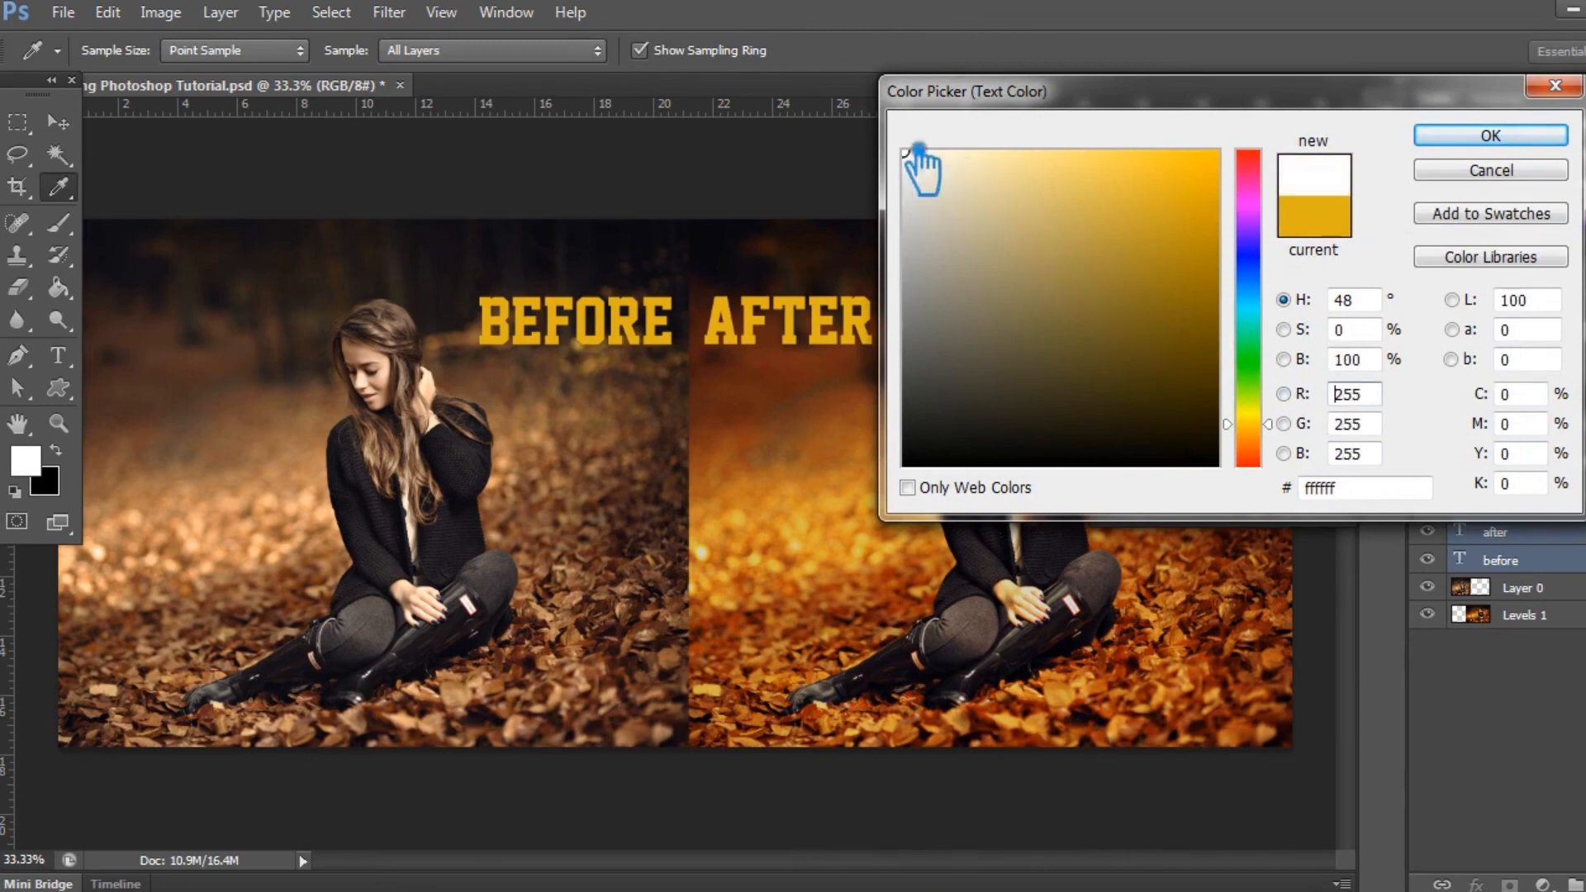
left_click(1491, 137)
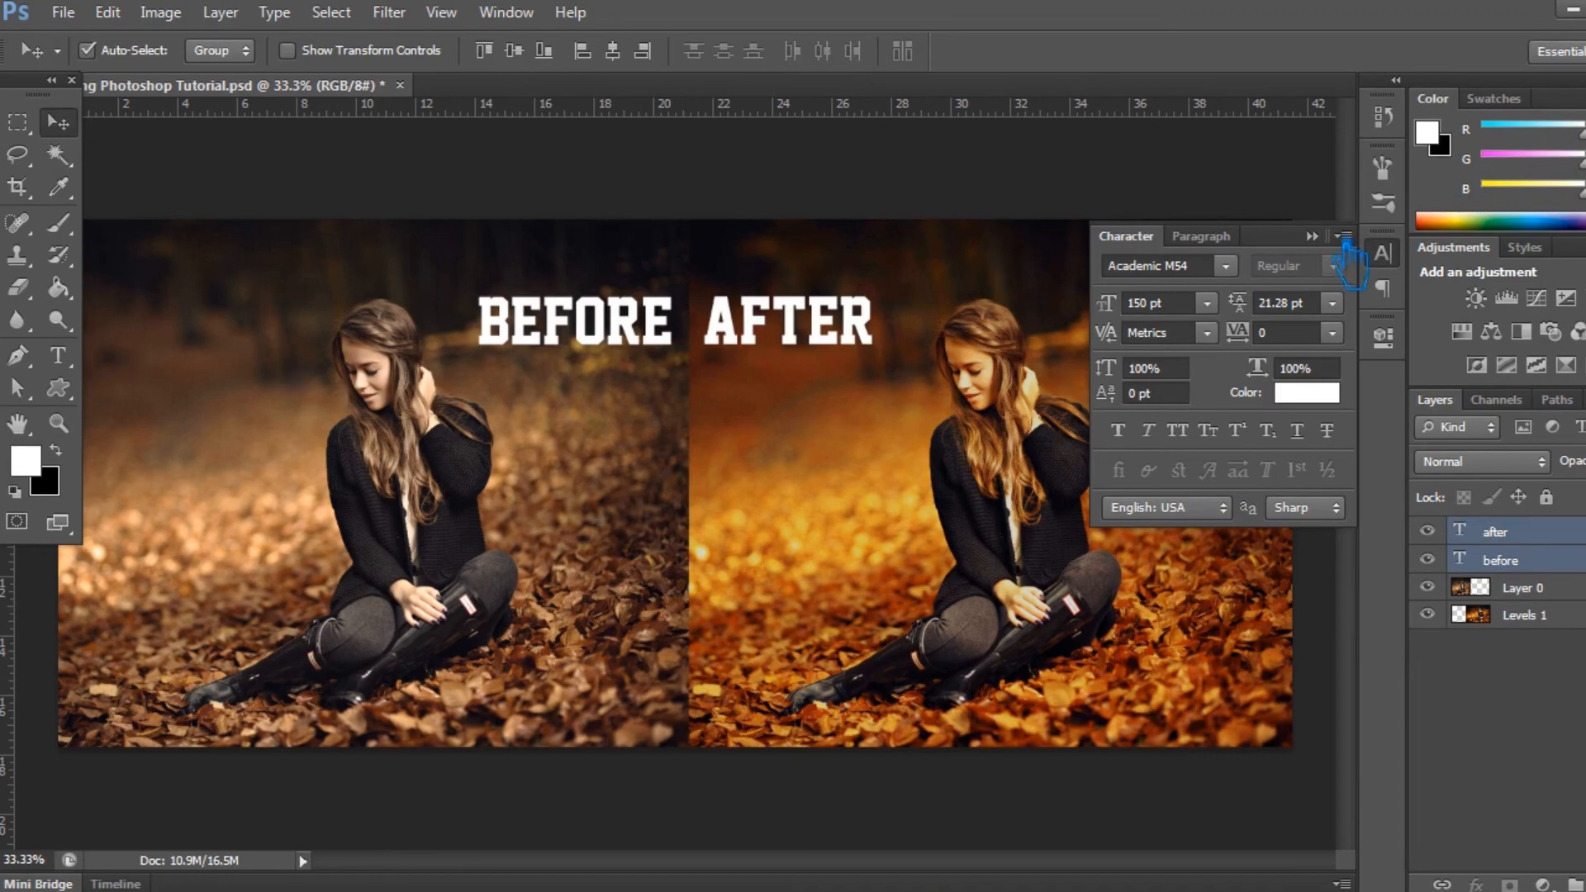
left_click(1382, 253)
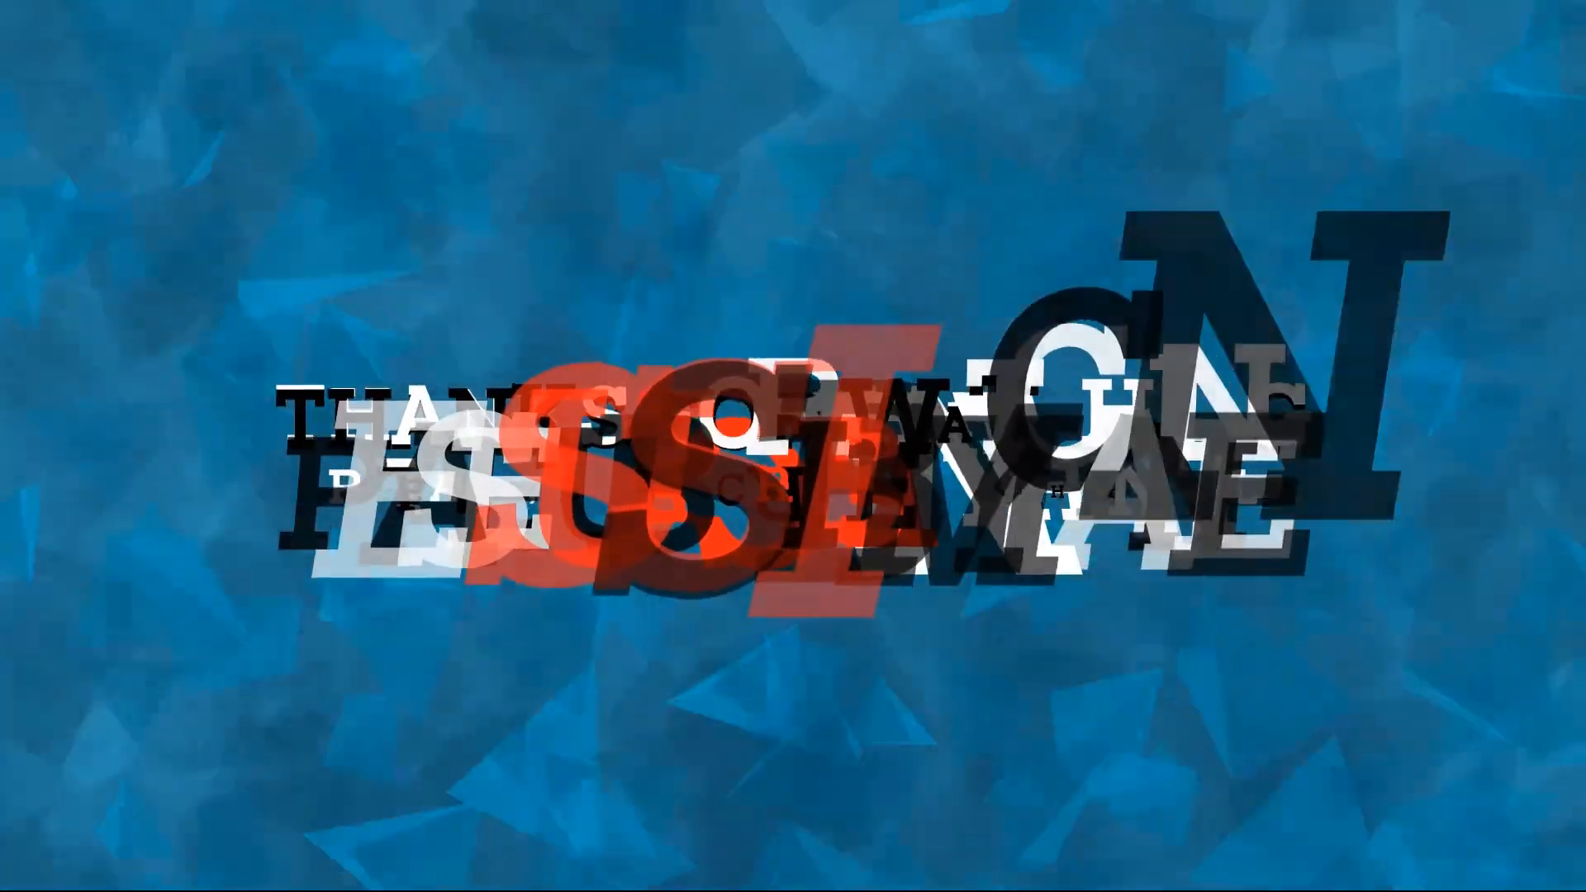